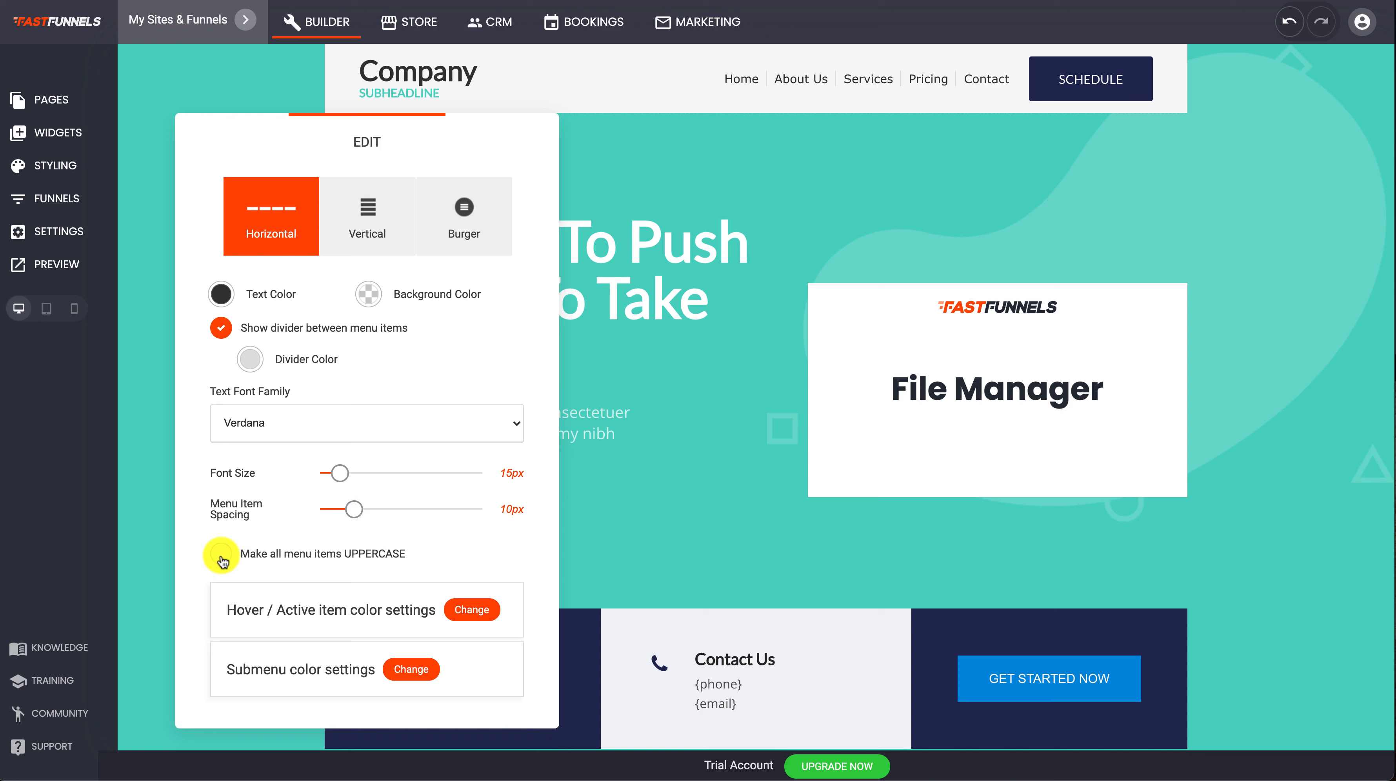
Make all header menu items uppercase and check the submenu color settings without changing them
left_click(221, 554)
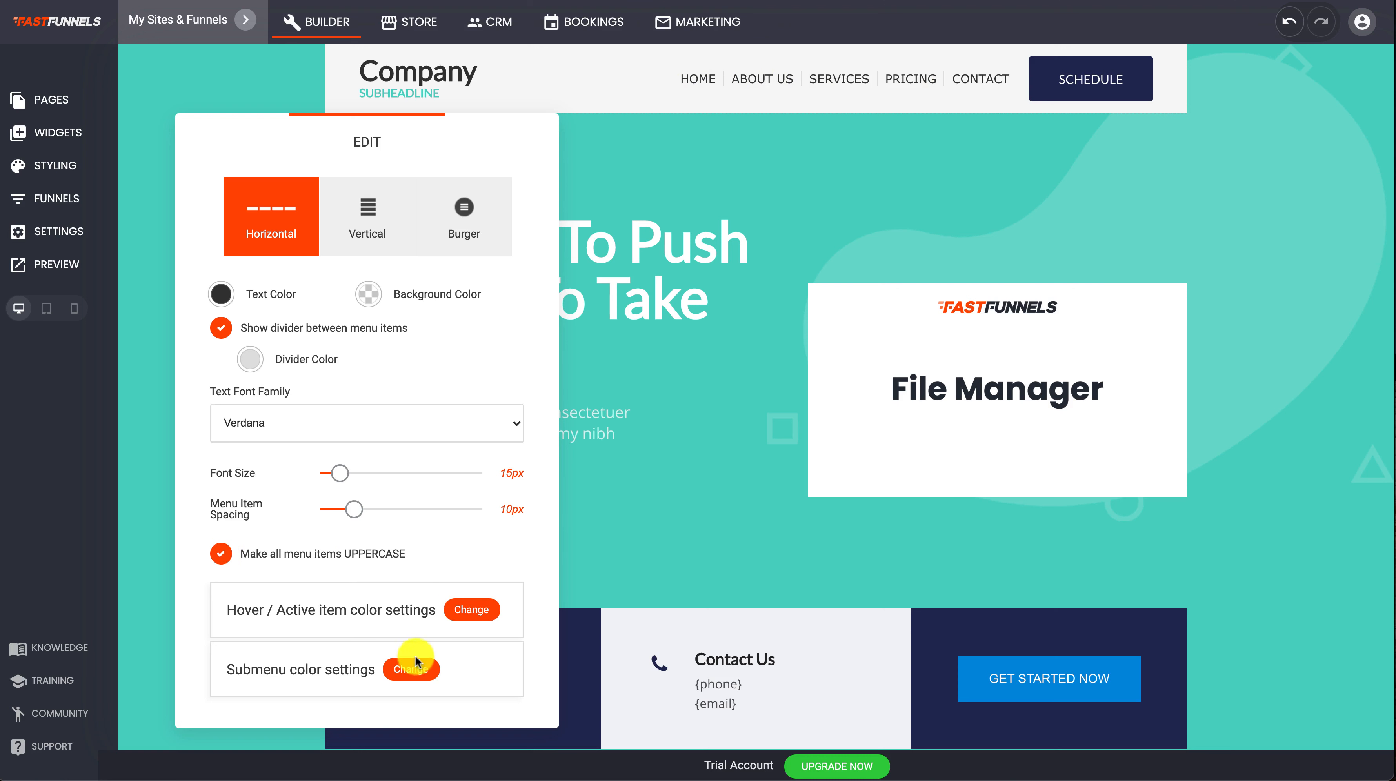
left_click(405, 678)
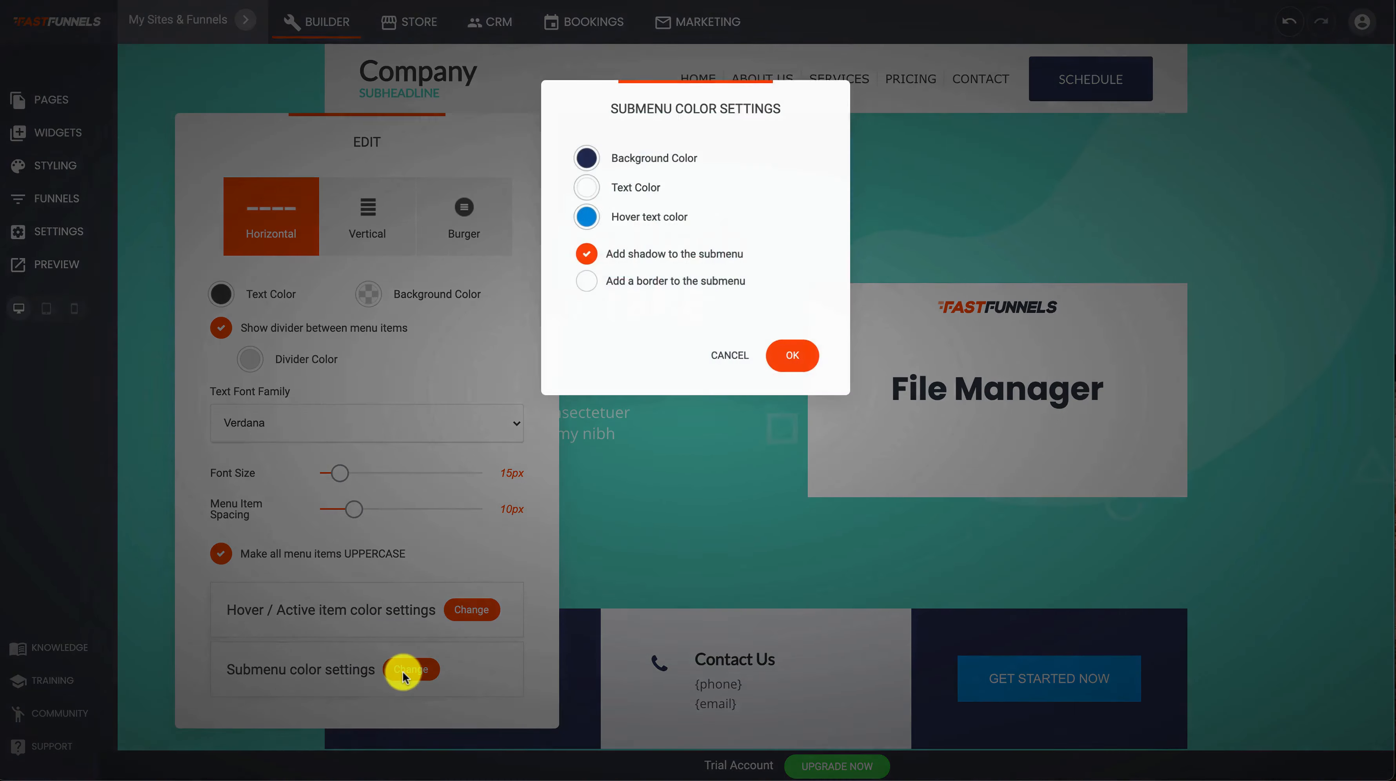
left_click(733, 357)
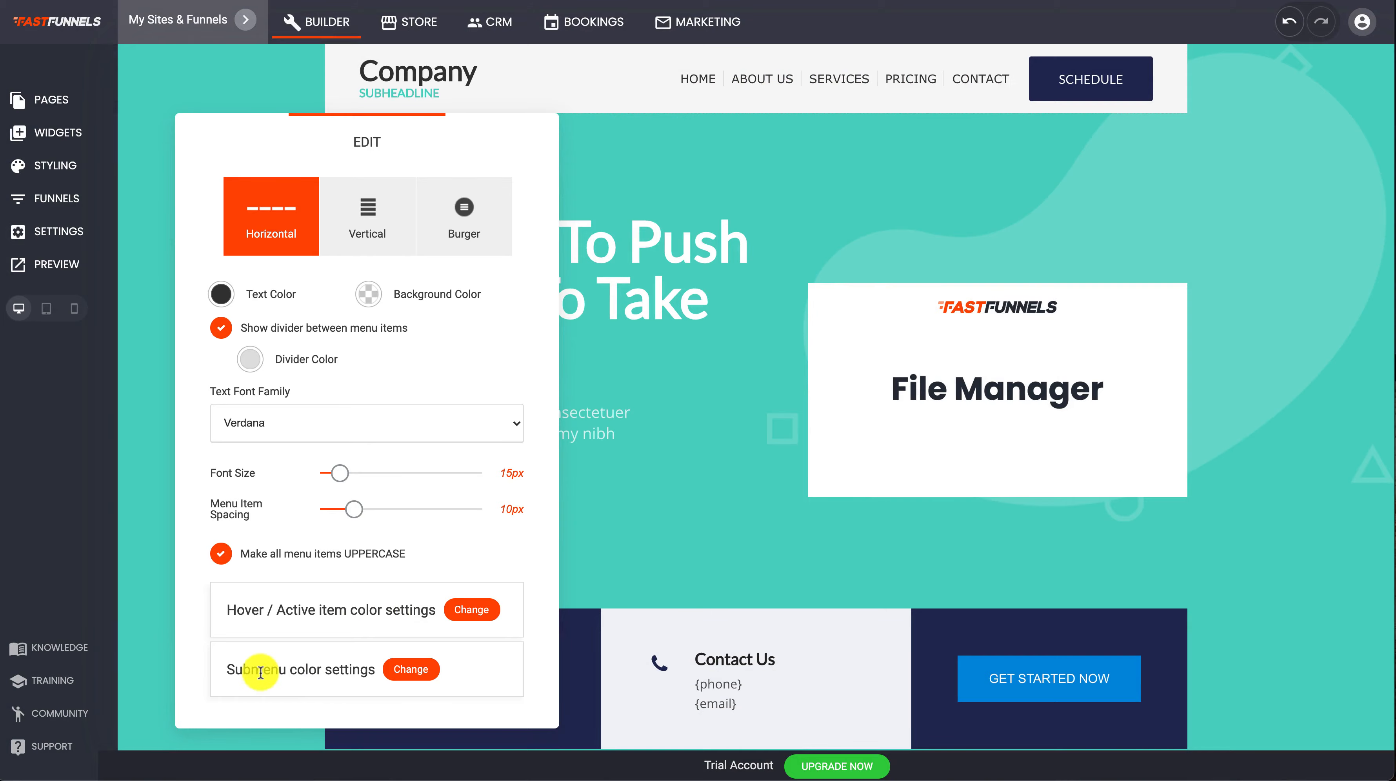
left_click(409, 678)
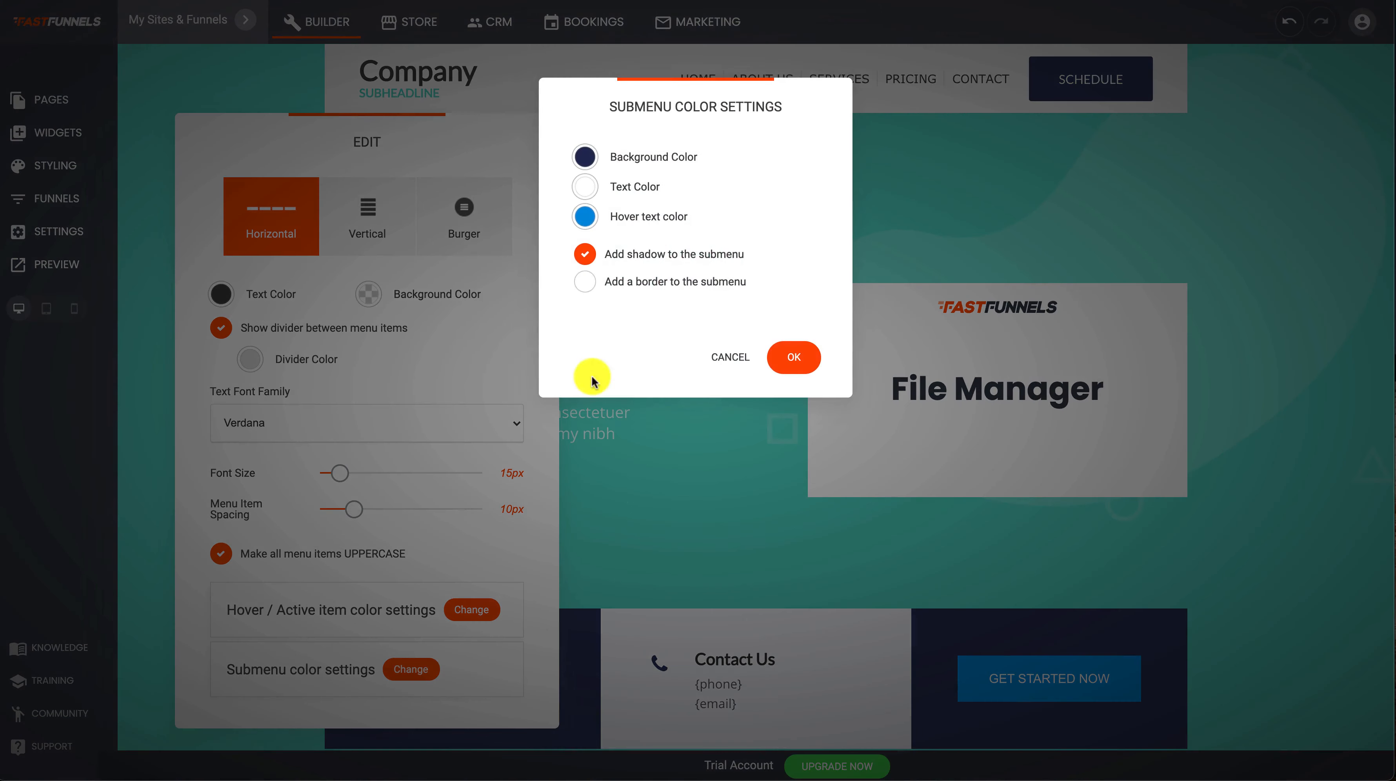
left_click(736, 359)
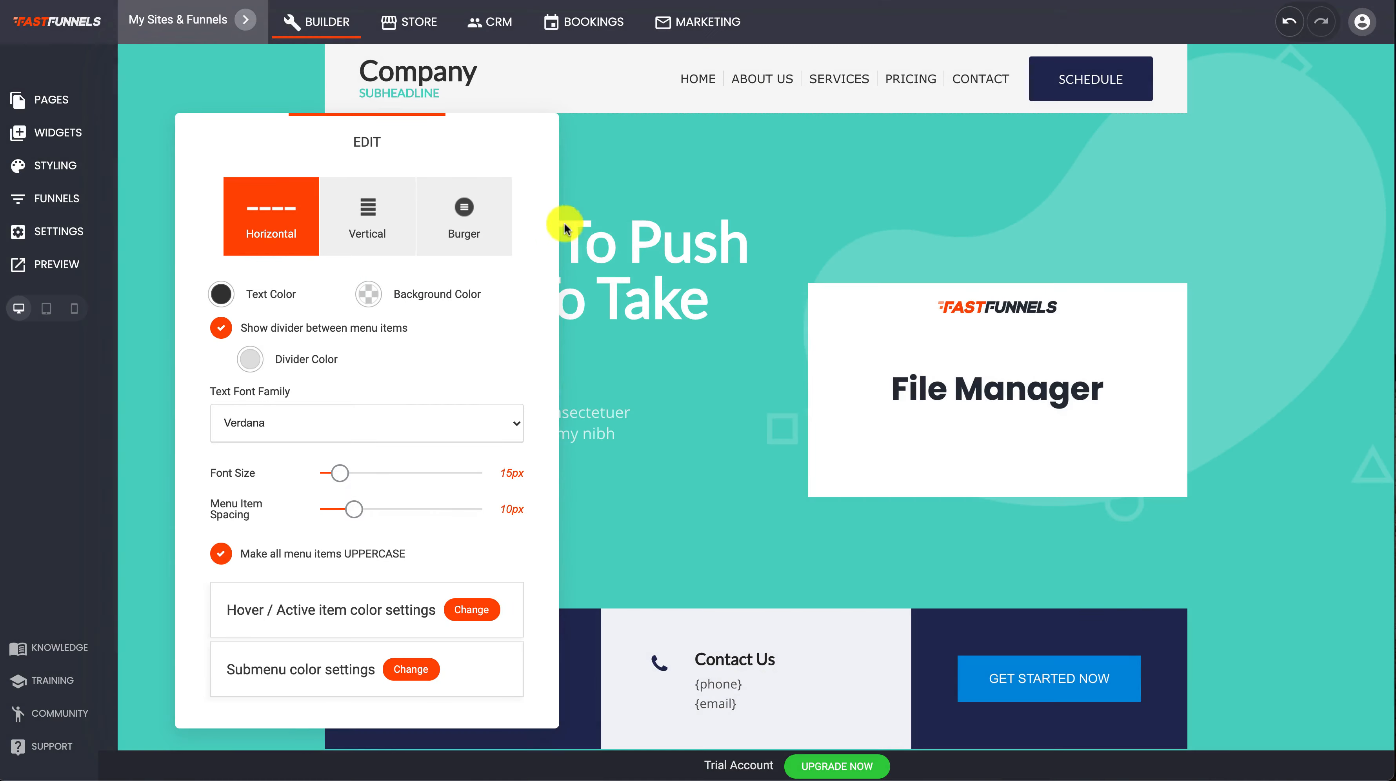
left_click(731, 177)
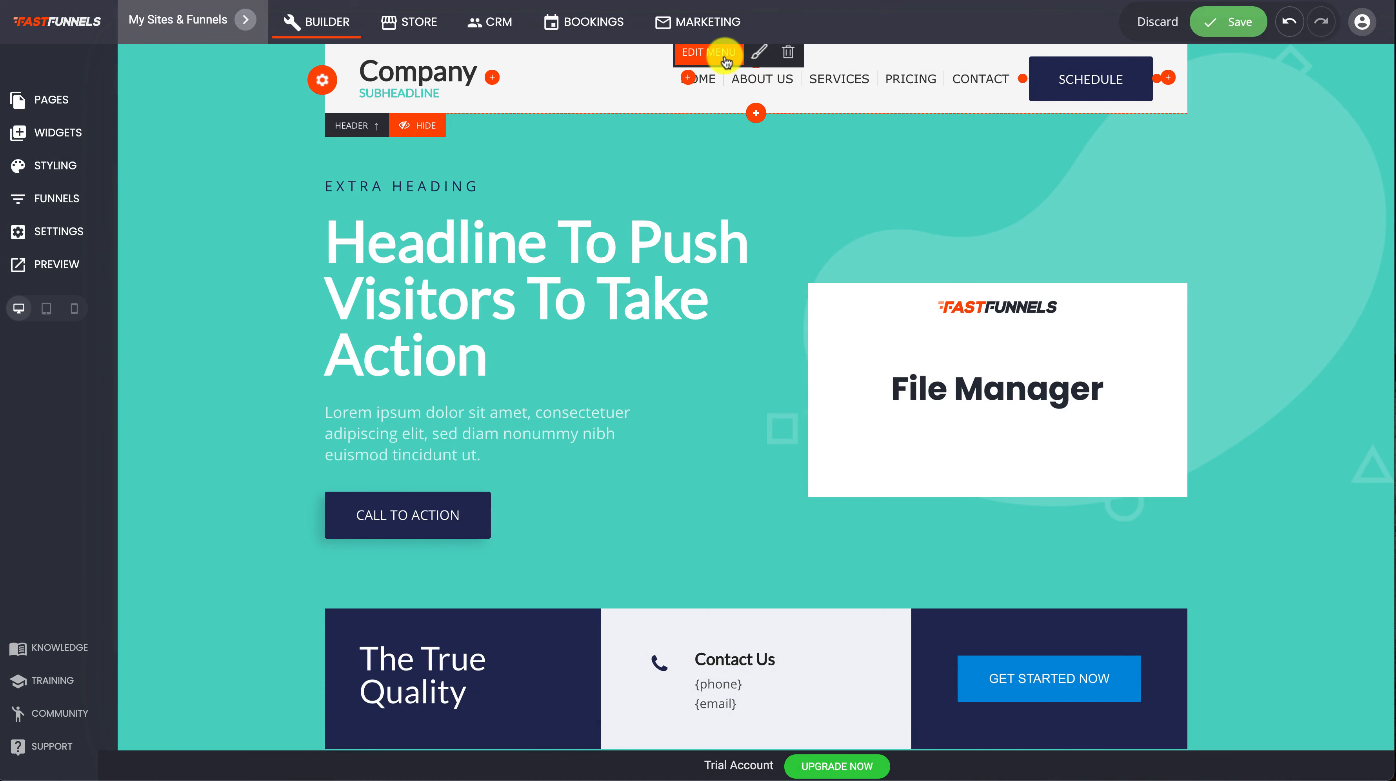
Rearrange the header menu so that Pricing follows Services and Service Detailed Page is nested under Pricing
left_click(725, 55)
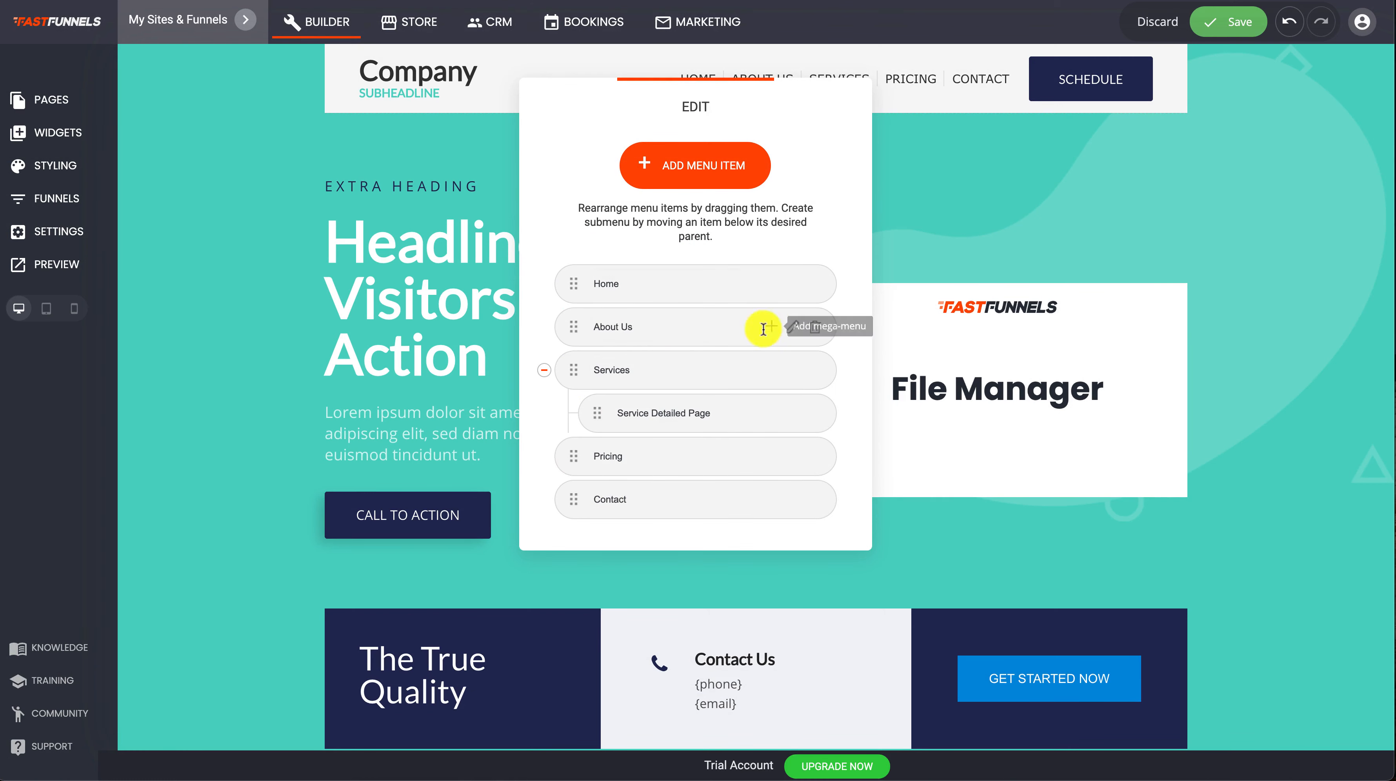
left_click_drag(694, 109, 346, 175)
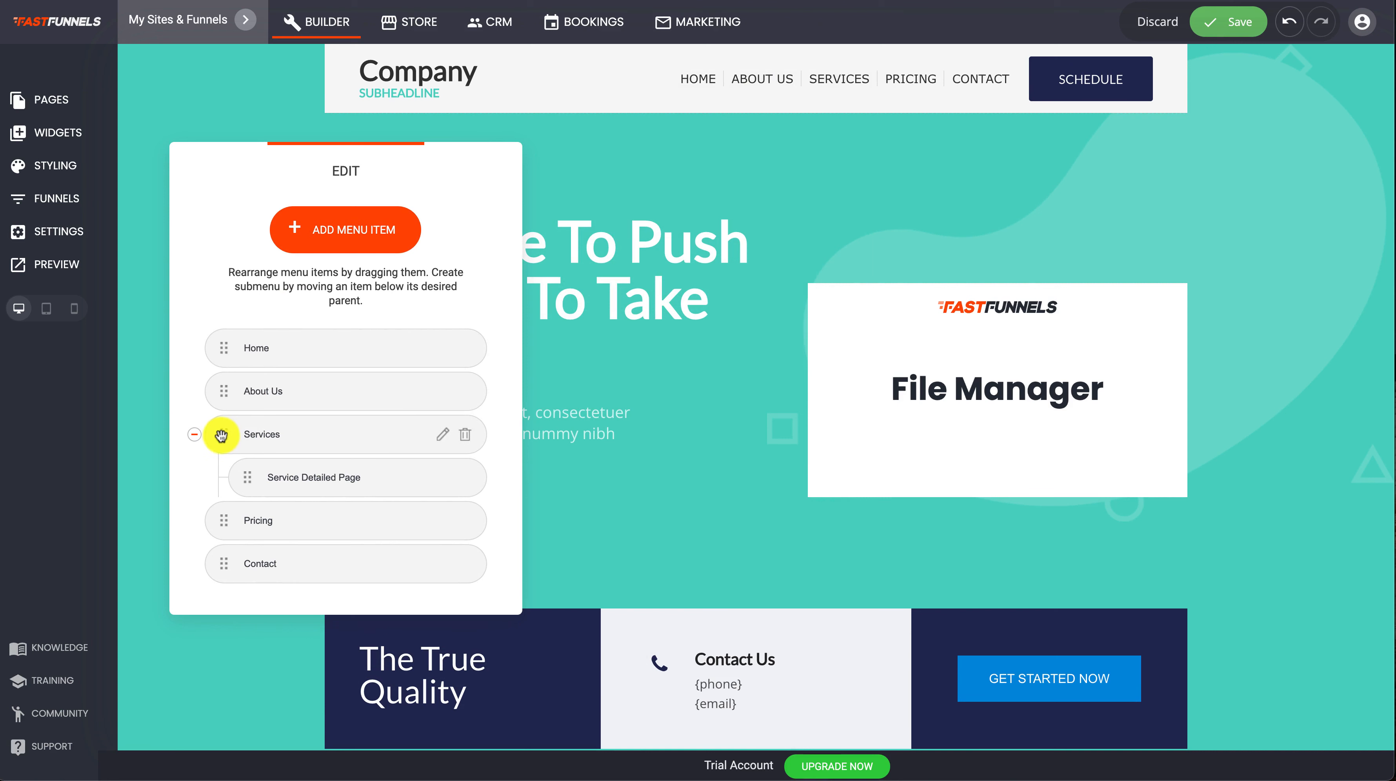
left_click_drag(224, 439, 275, 526)
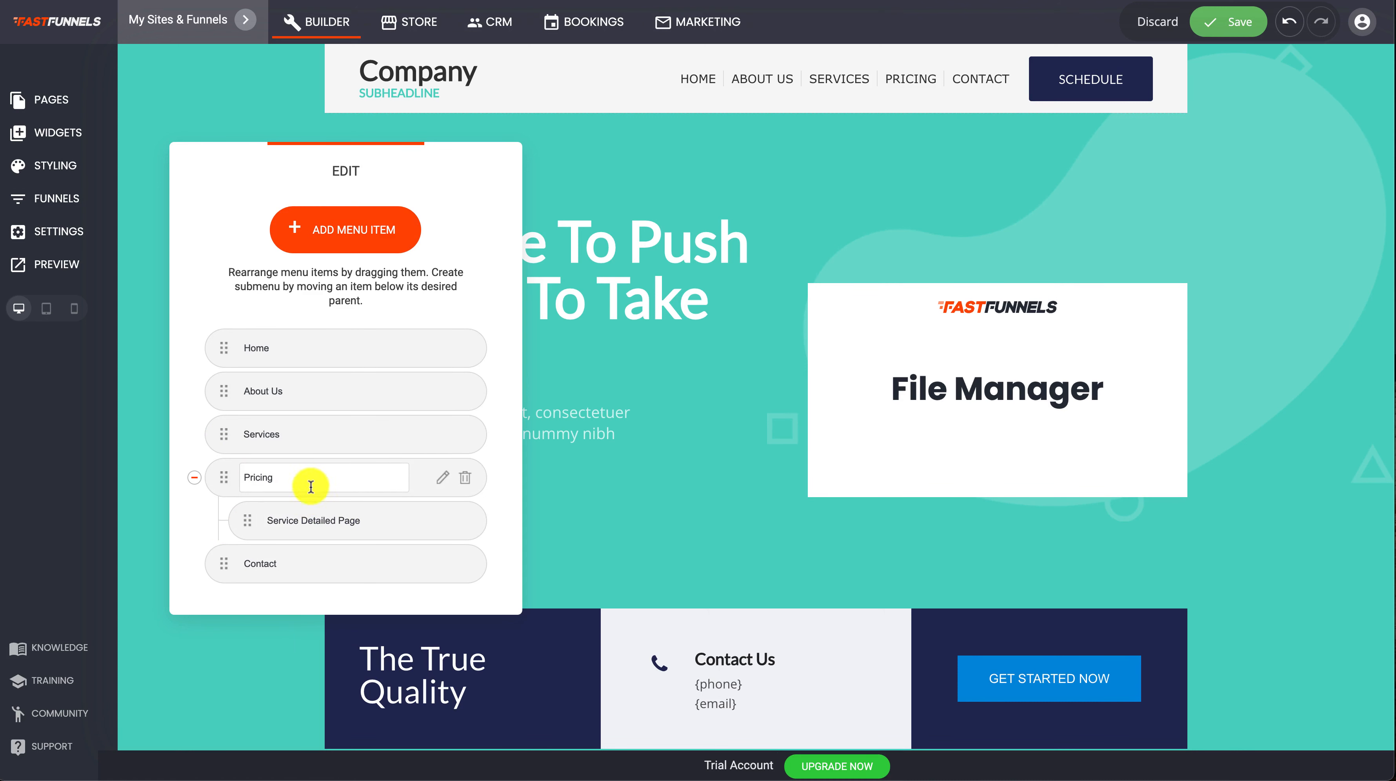
left_click(674, 370)
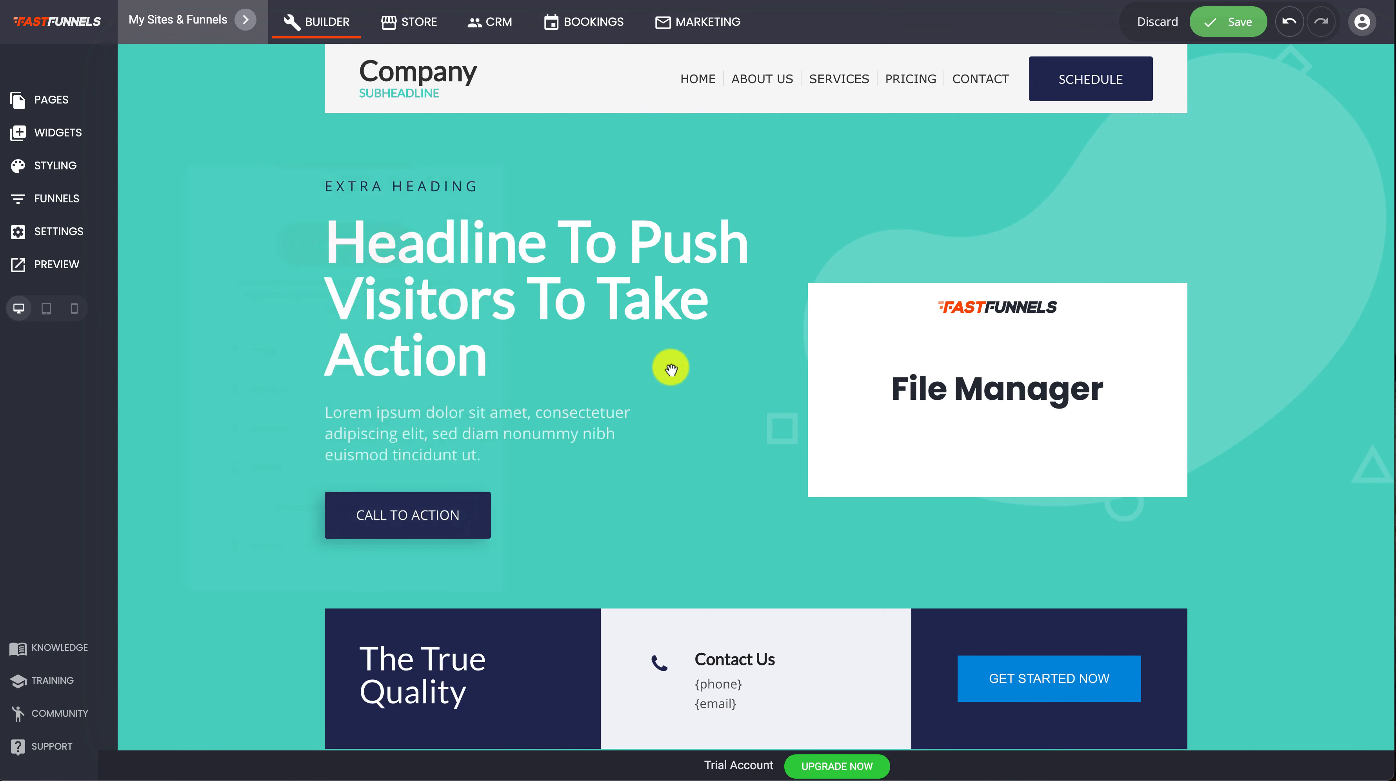
Save the page and check the Pricing submenu in the site preview
left_click(1234, 24)
left_click(57, 263)
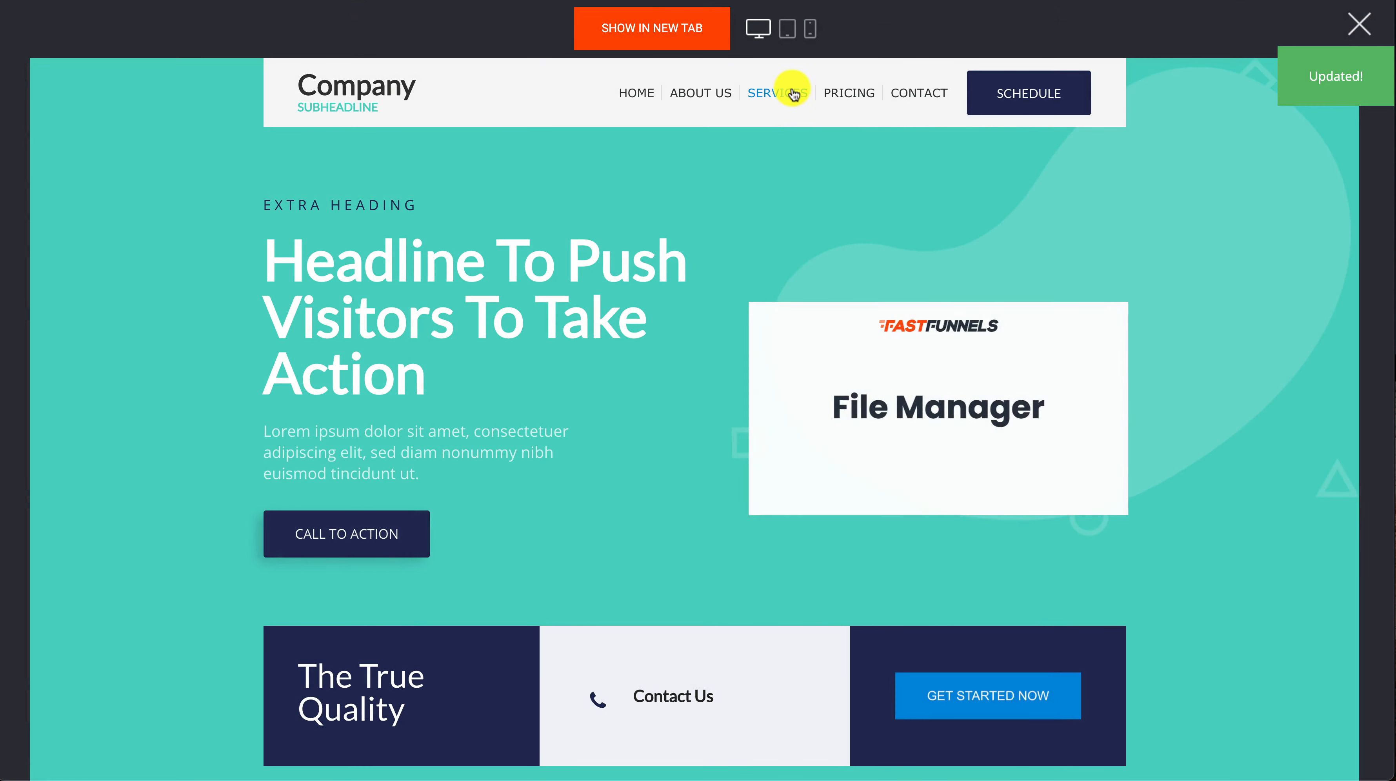
mouse_move(835, 98)
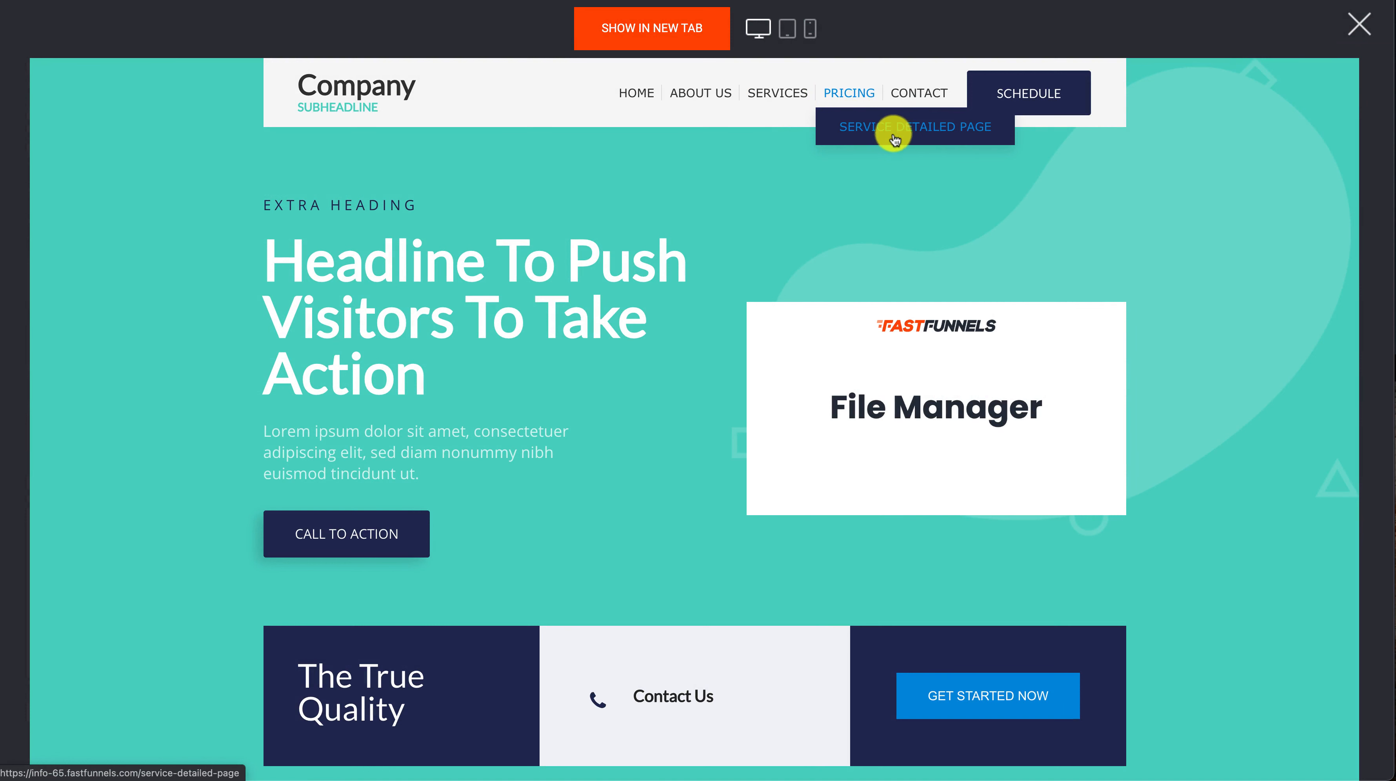
left_click(1358, 25)
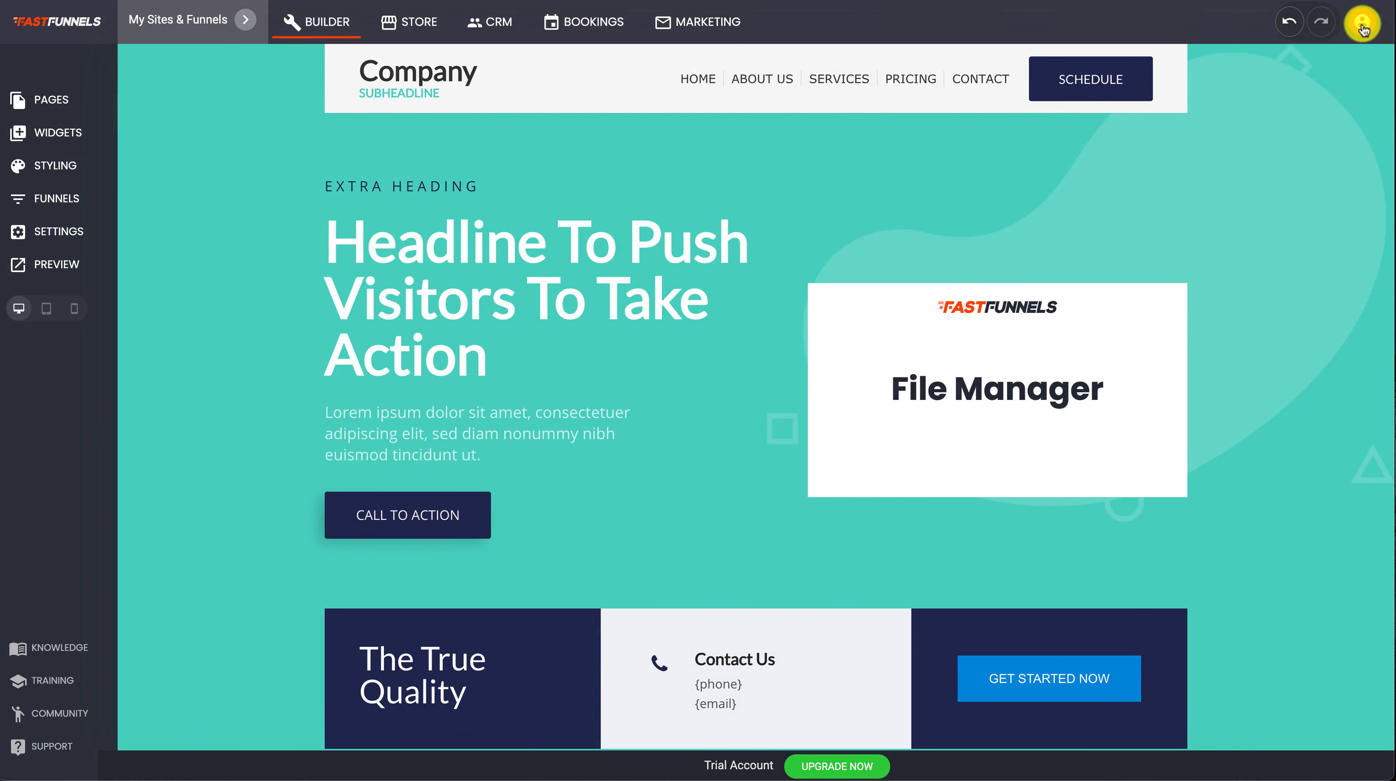
Add a header menu item linked to the Contact Us page and name it Contact New
left_click(723, 55)
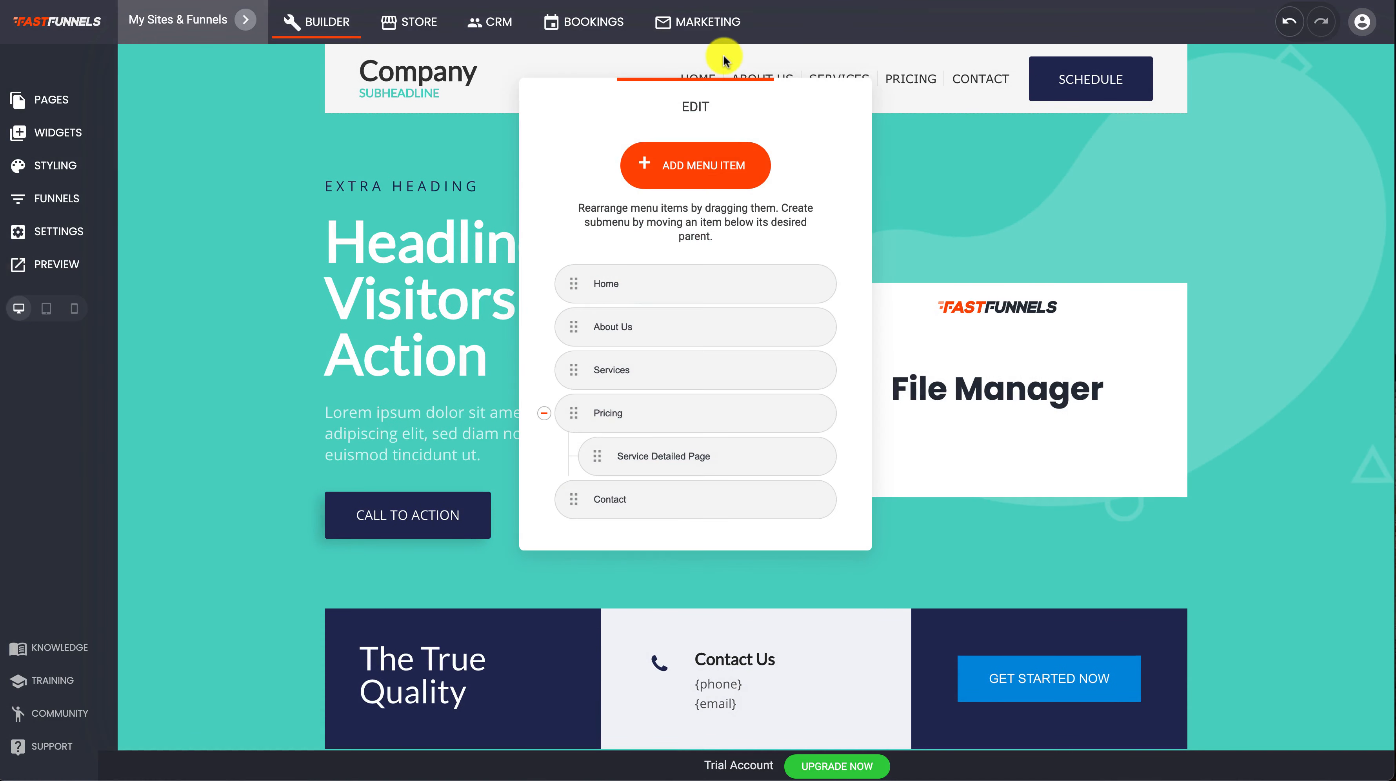
left_click(712, 174)
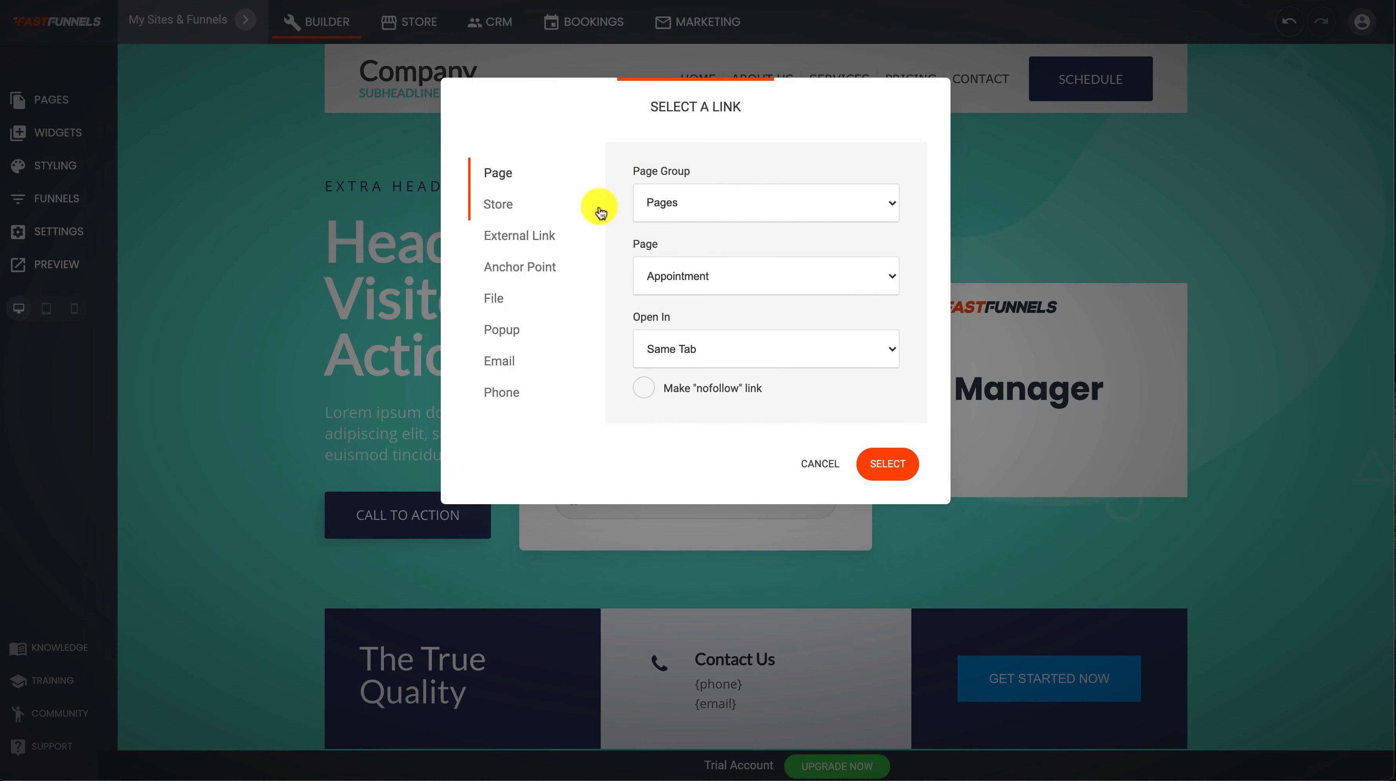
left_click(517, 211)
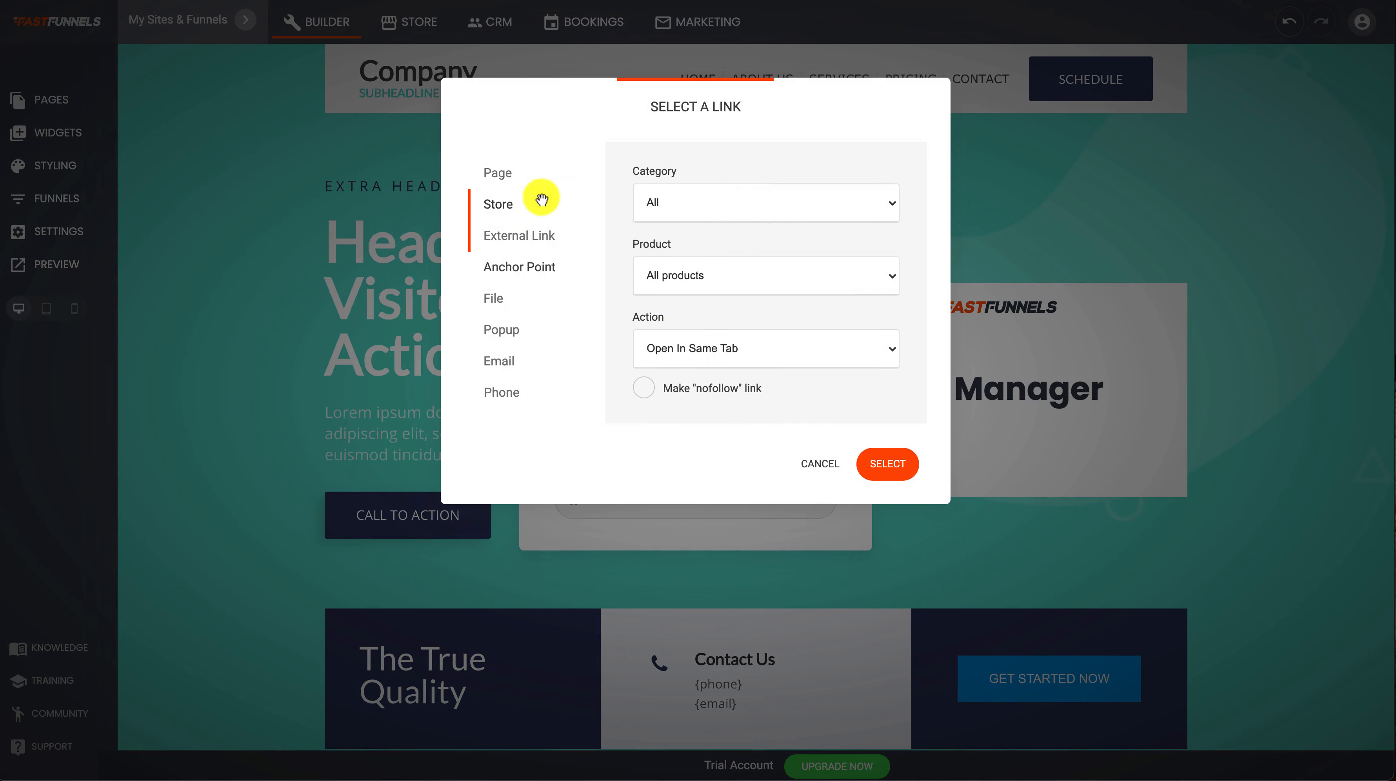
left_click(508, 320)
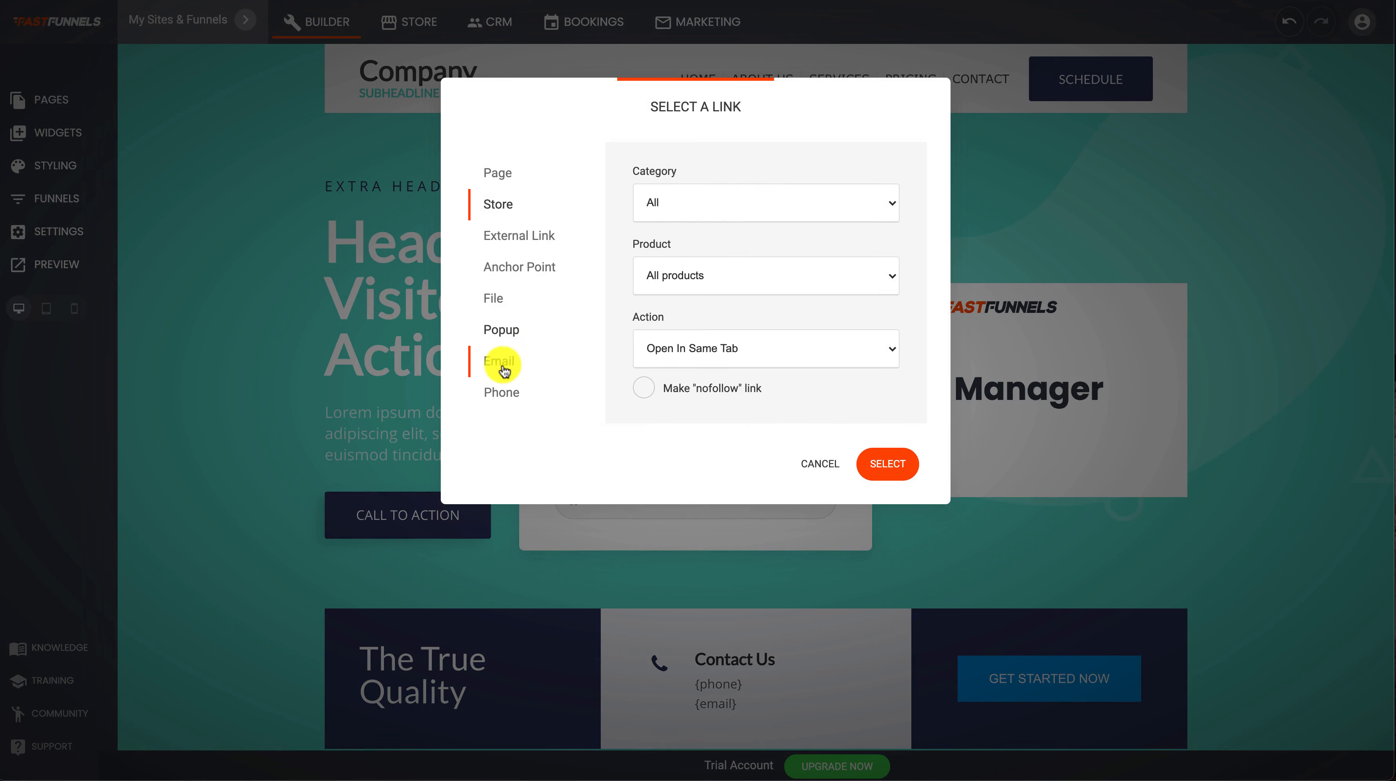
left_click(506, 186)
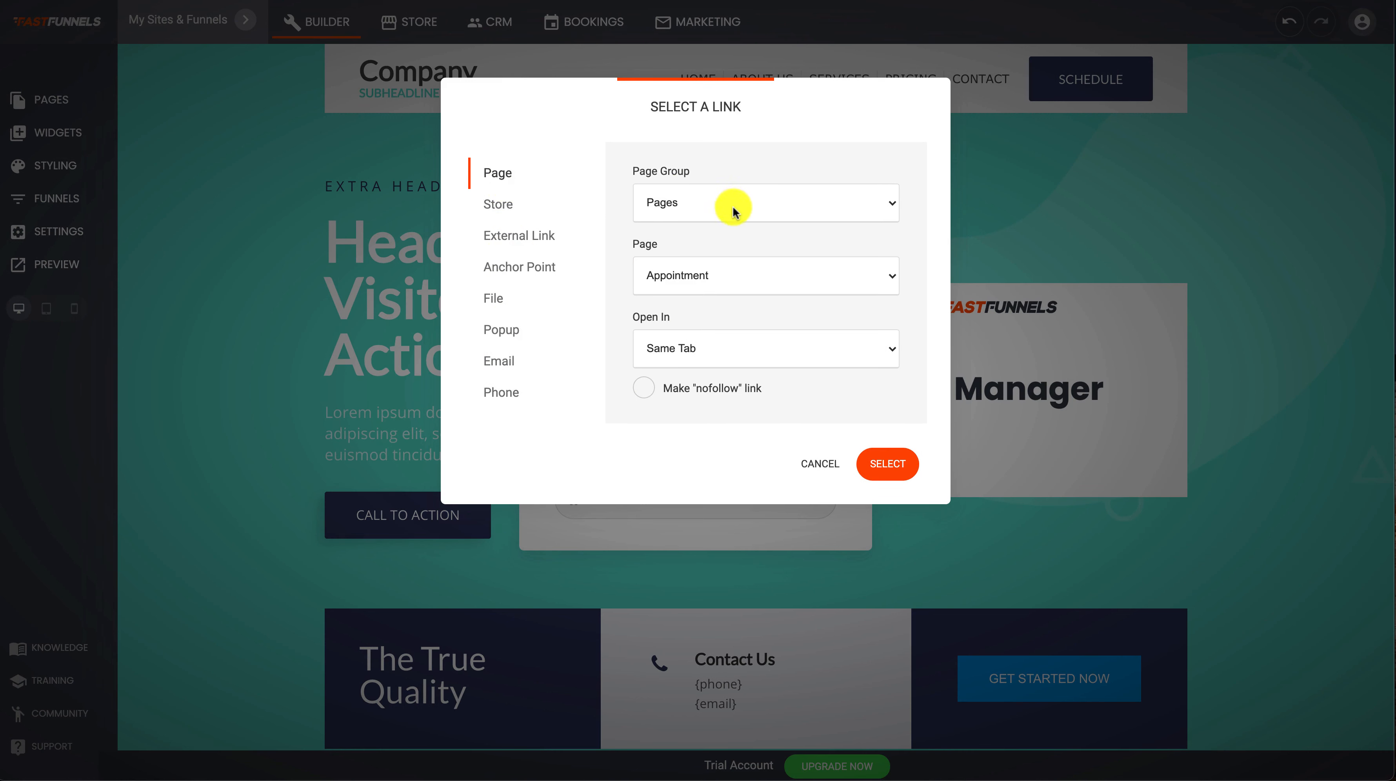
left_click(712, 276)
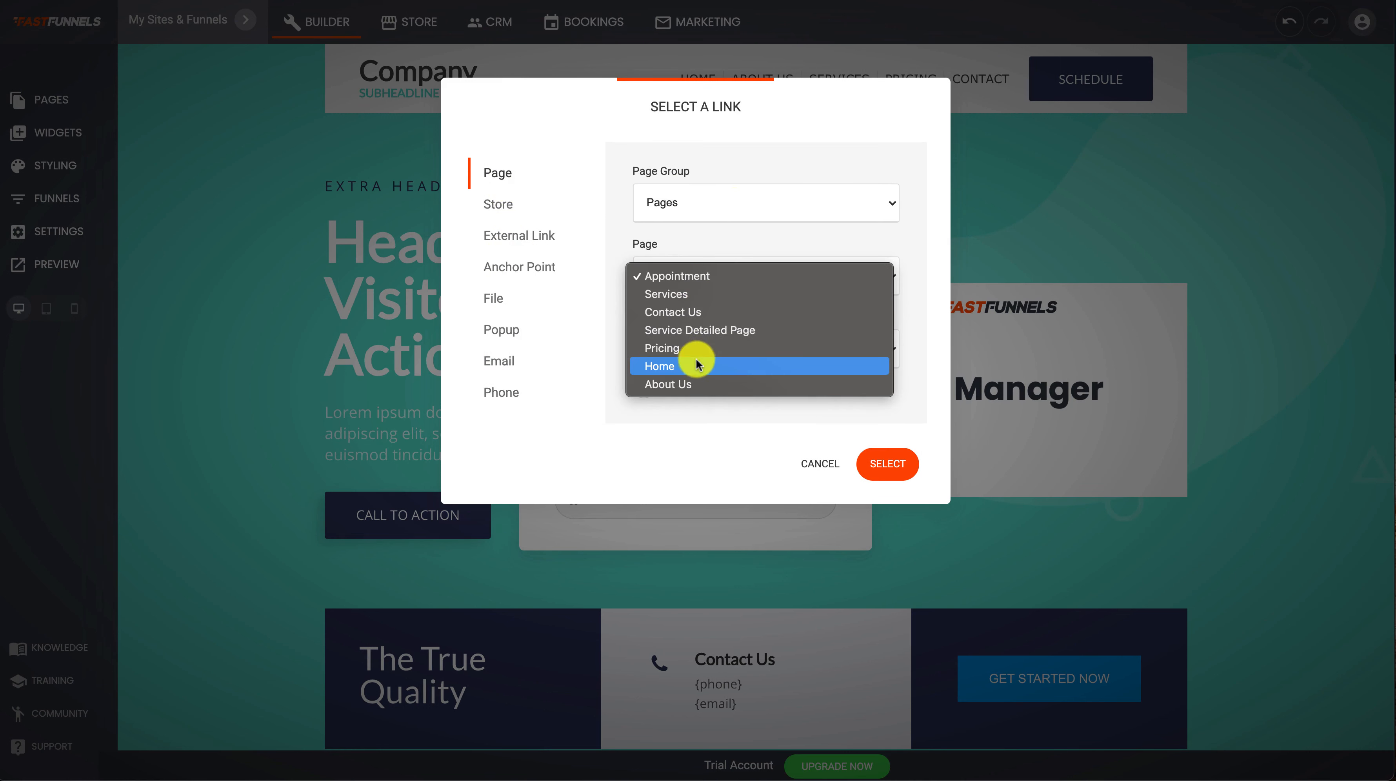
left_click(677, 318)
left_click(893, 463)
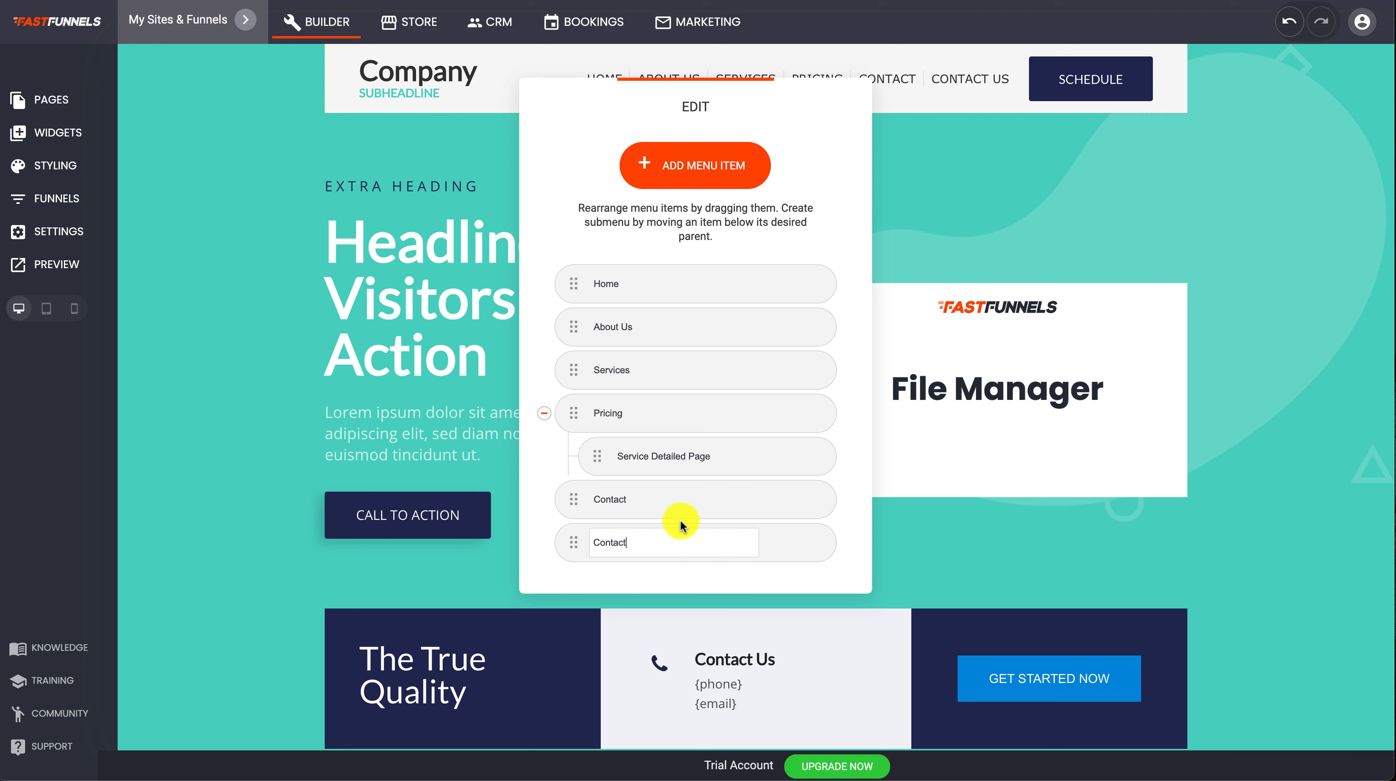
type("New")
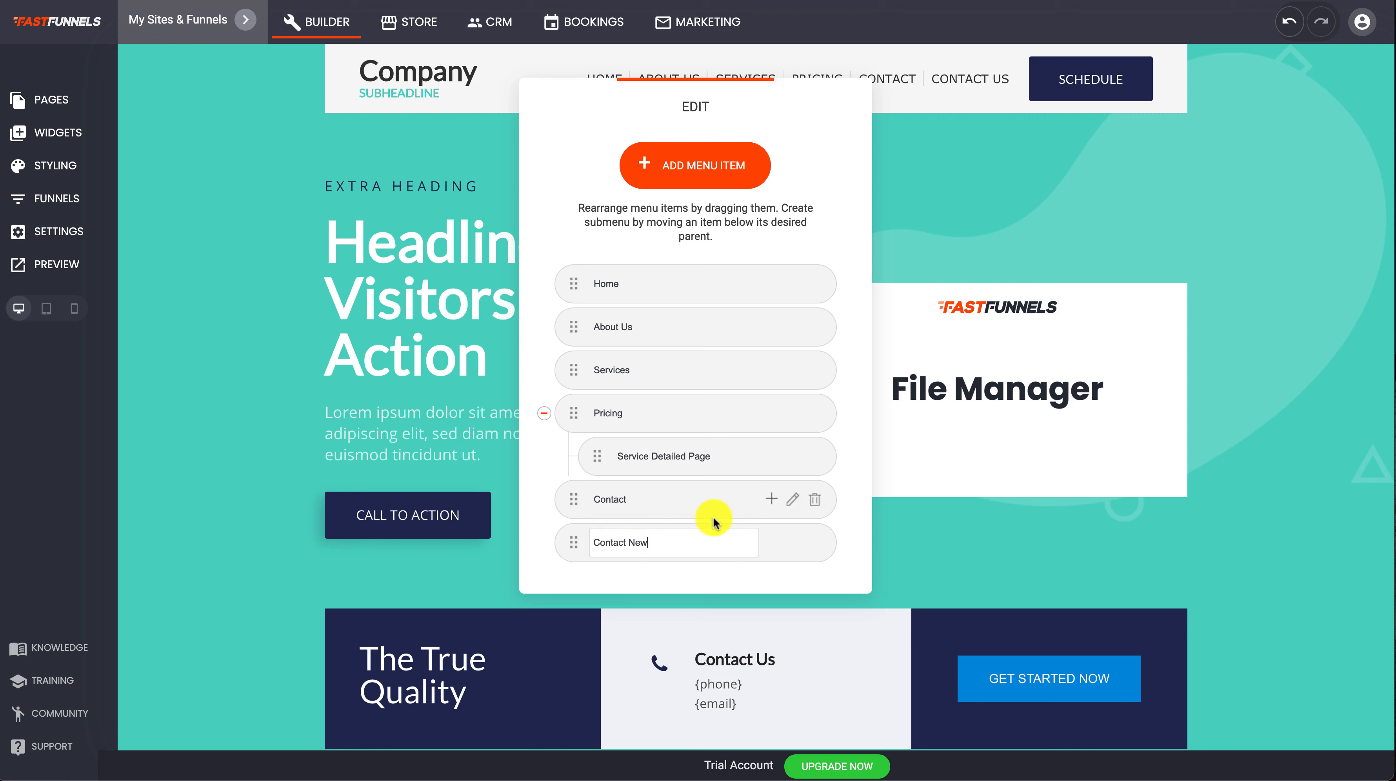
key("Return")
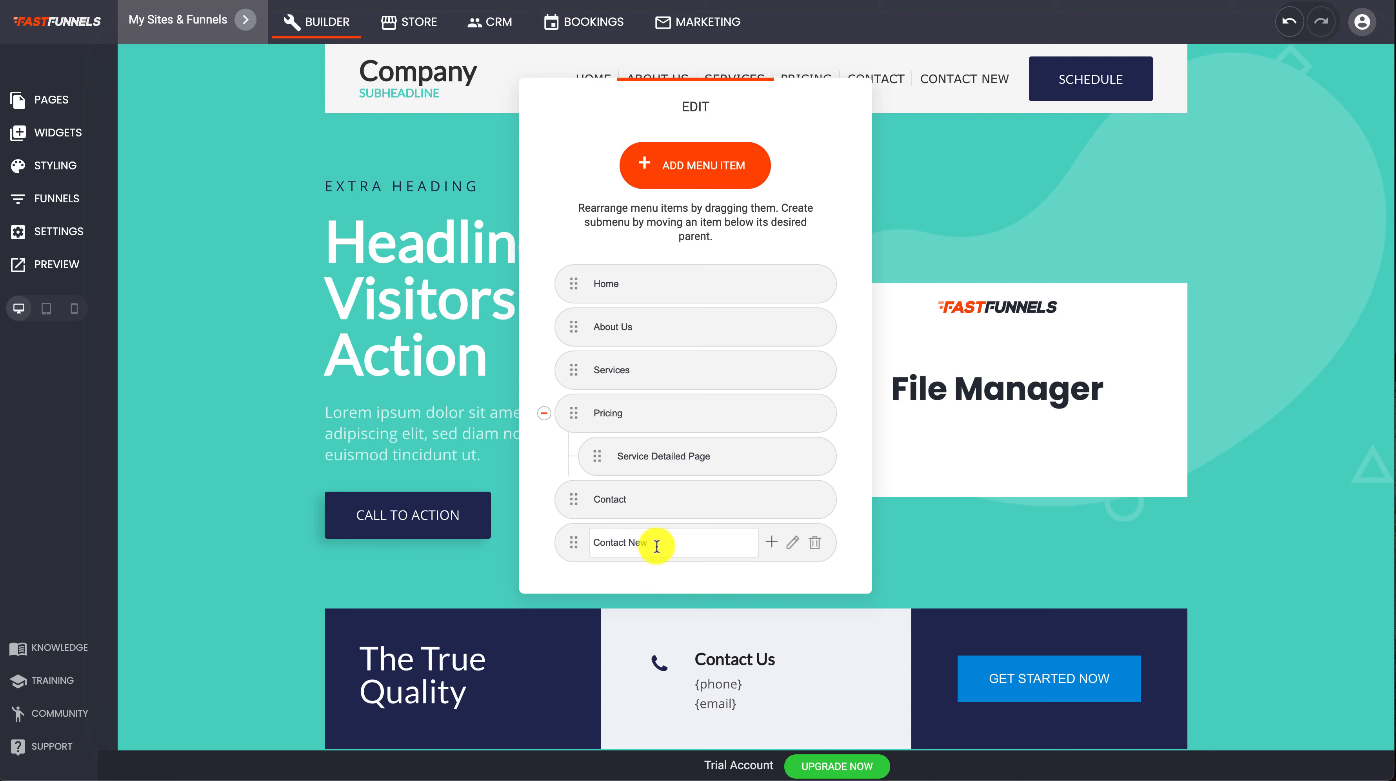
Move Service Detailed Page from under Pricing to become a submenu item of Contact New
left_click_drag(825, 103, 620, 177)
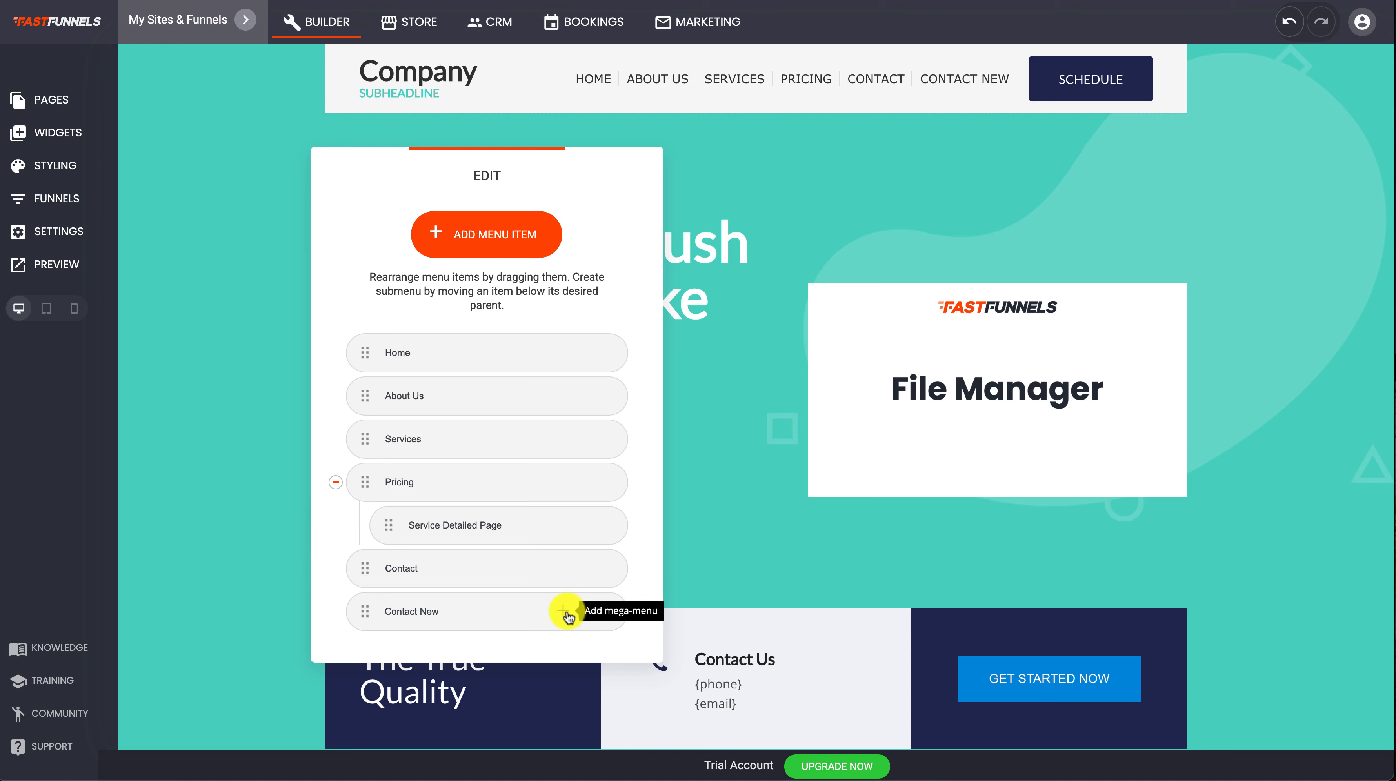
left_click_drag(514, 177, 439, 127)
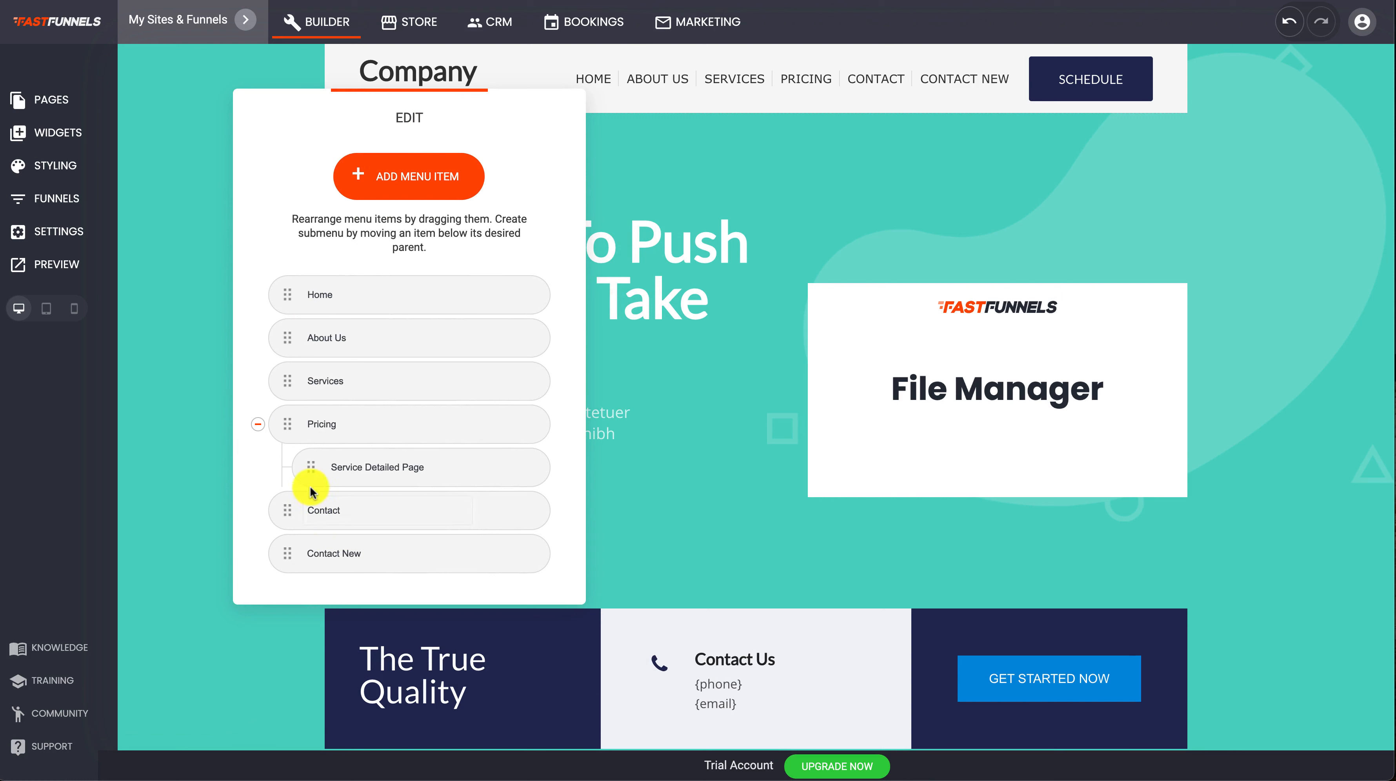
left_click_drag(310, 469, 340, 561)
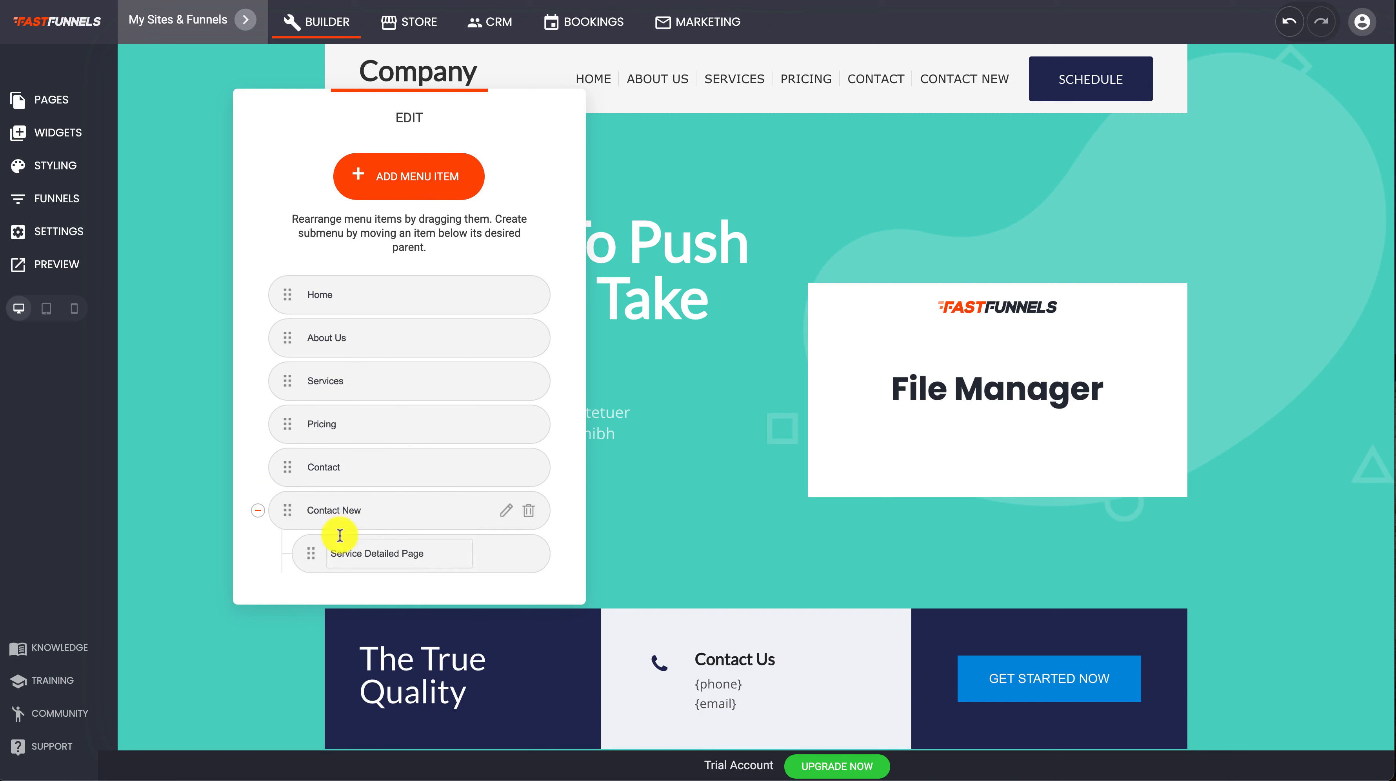
left_click(441, 556)
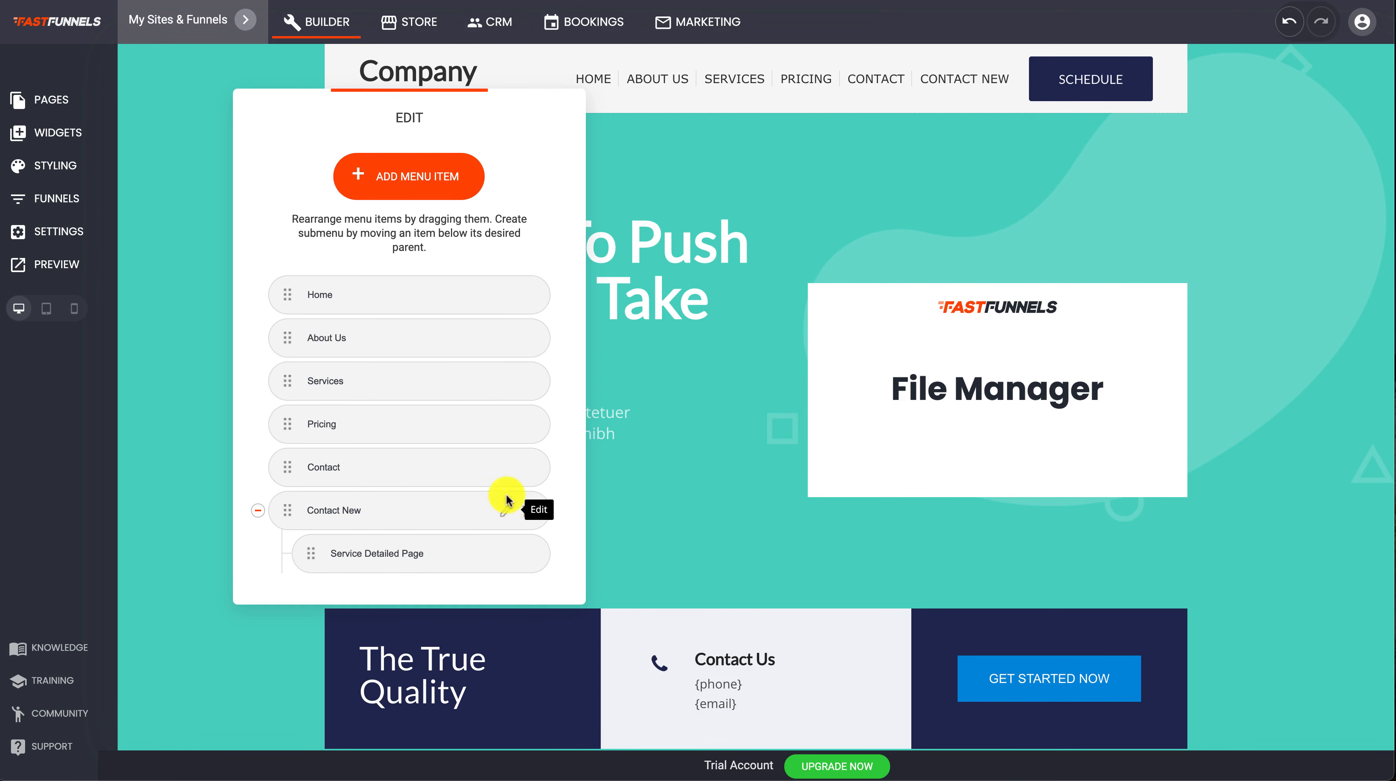
Add a mega menu to the Contact item, open its content for editing, and save the page
left_click(485, 466)
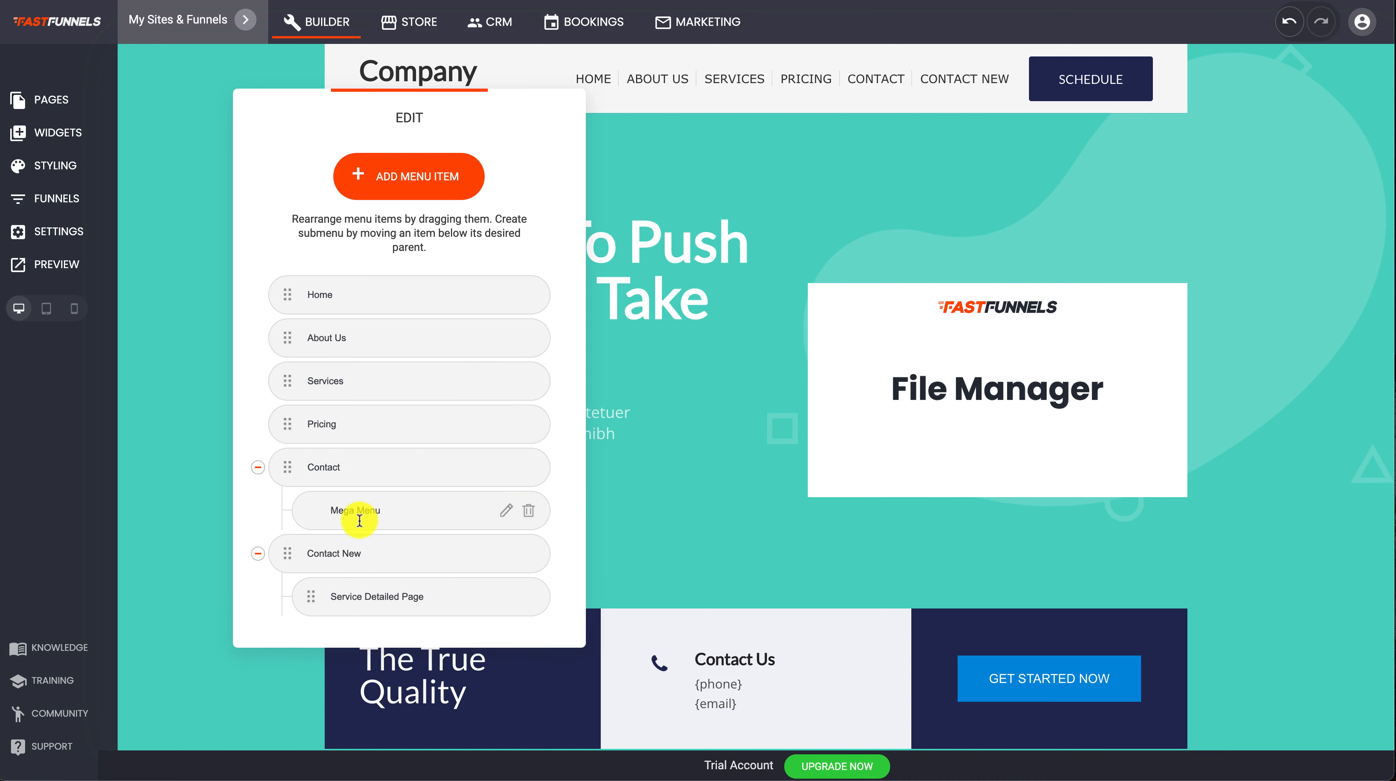
left_click(506, 513)
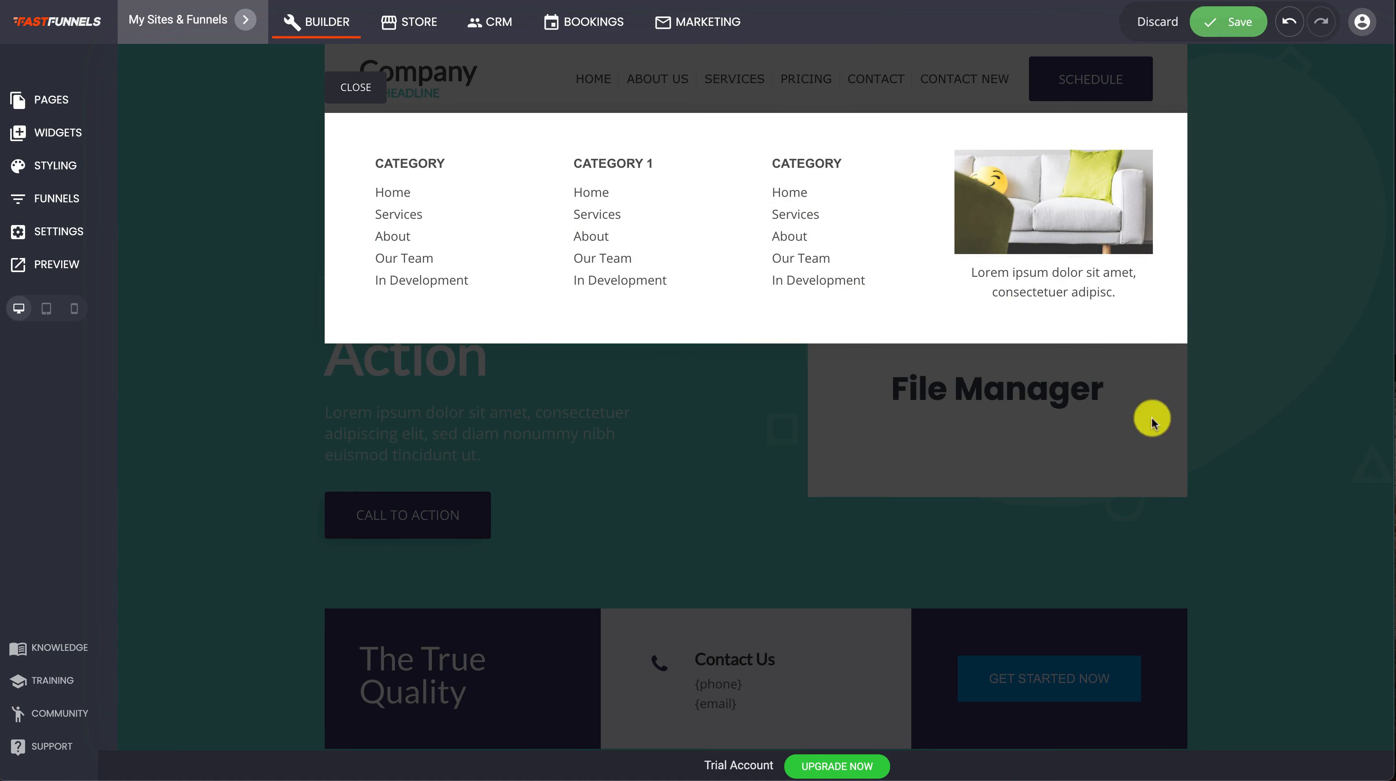
left_click(1236, 27)
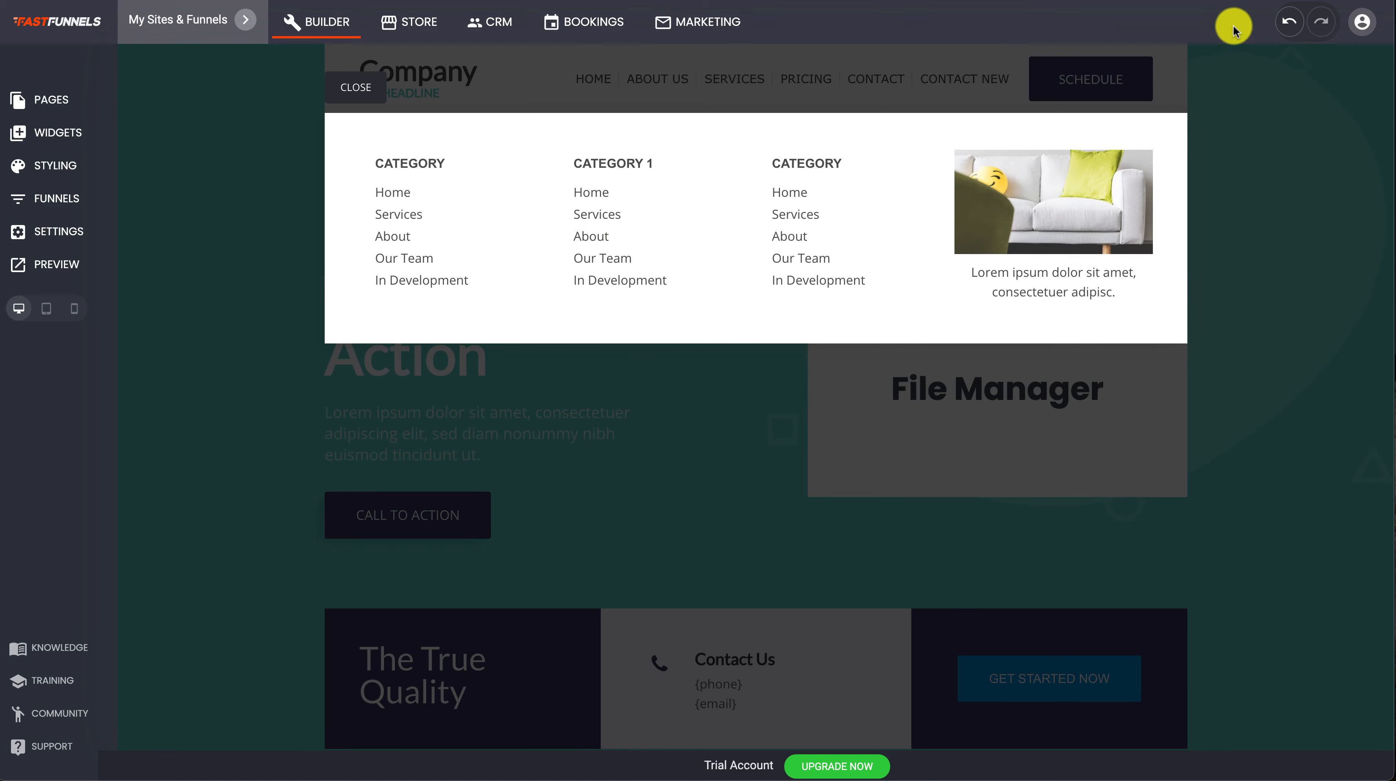
left_click(353, 88)
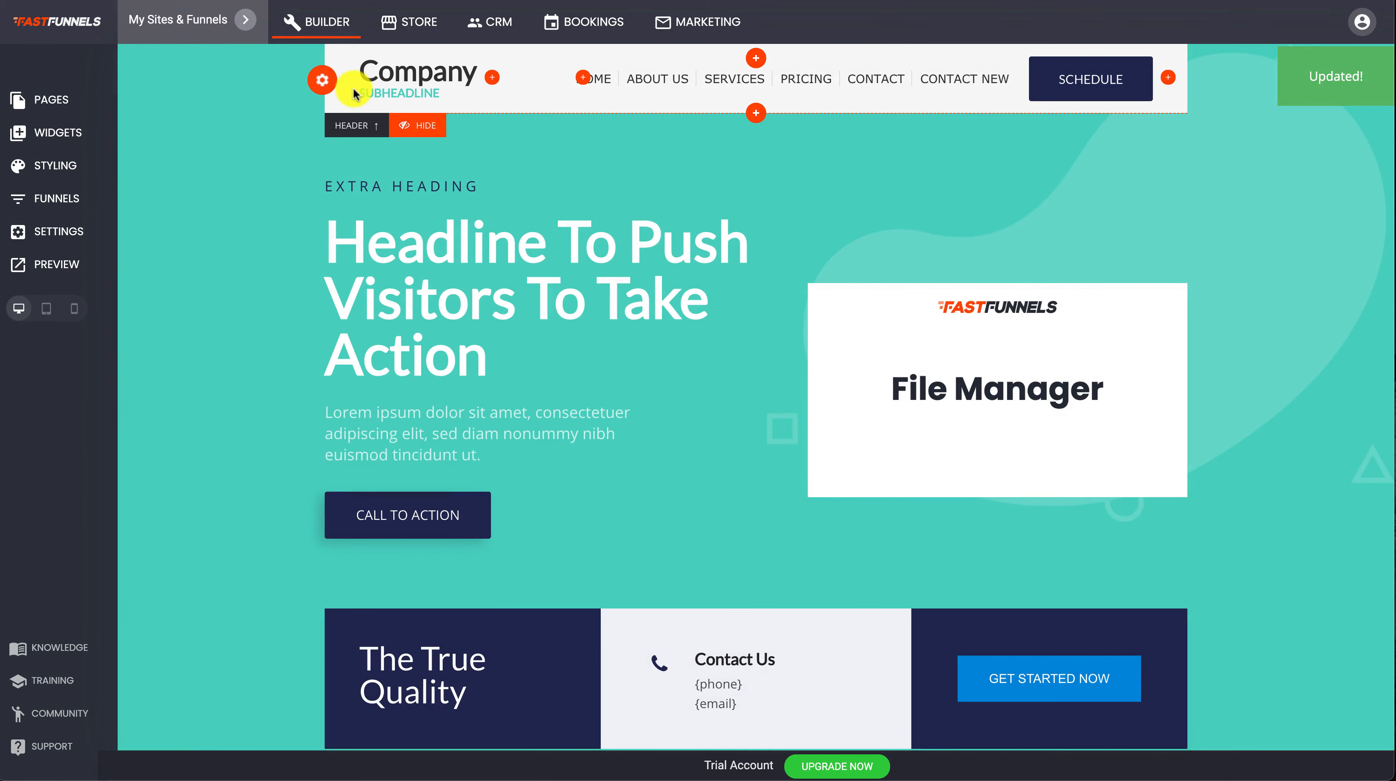
Preview the site to check the mega menu under Contact in the header
left_click(77, 264)
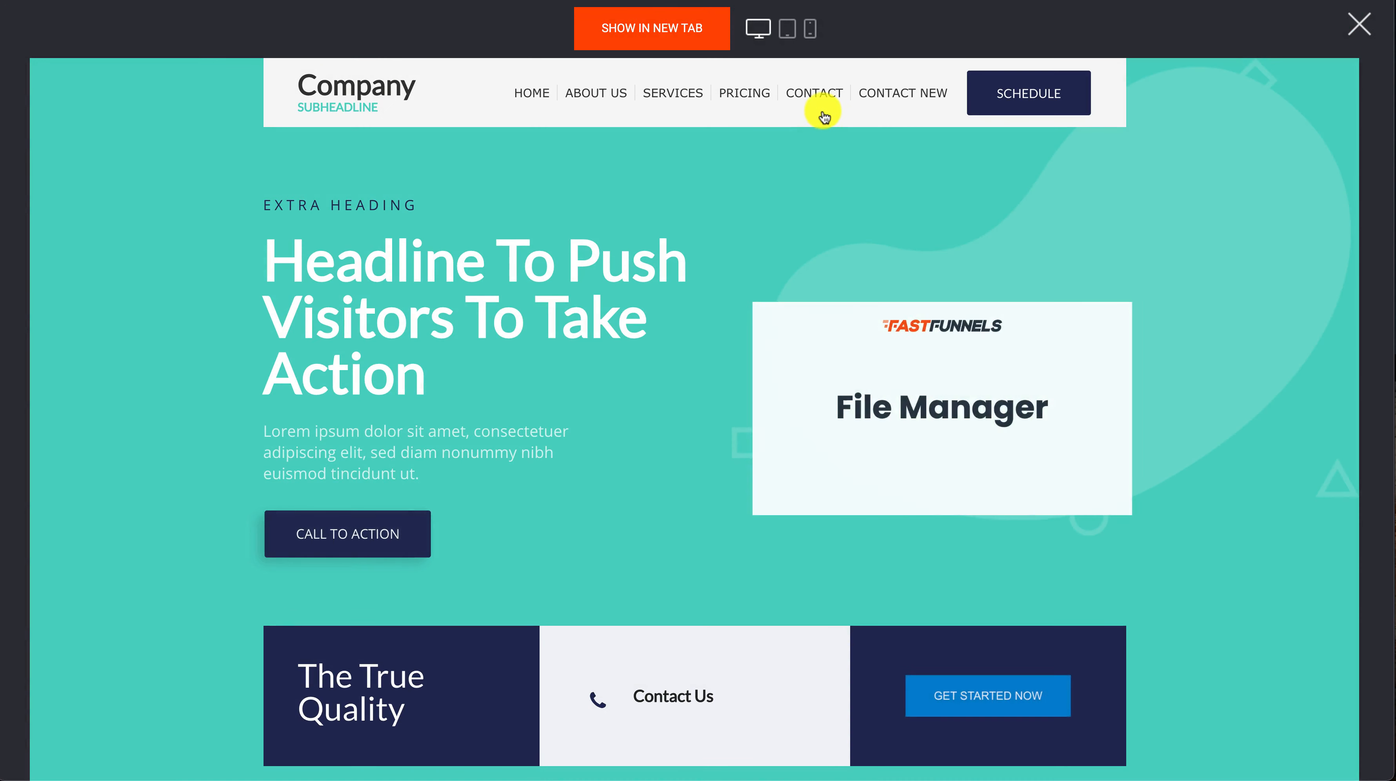
mouse_move(828, 104)
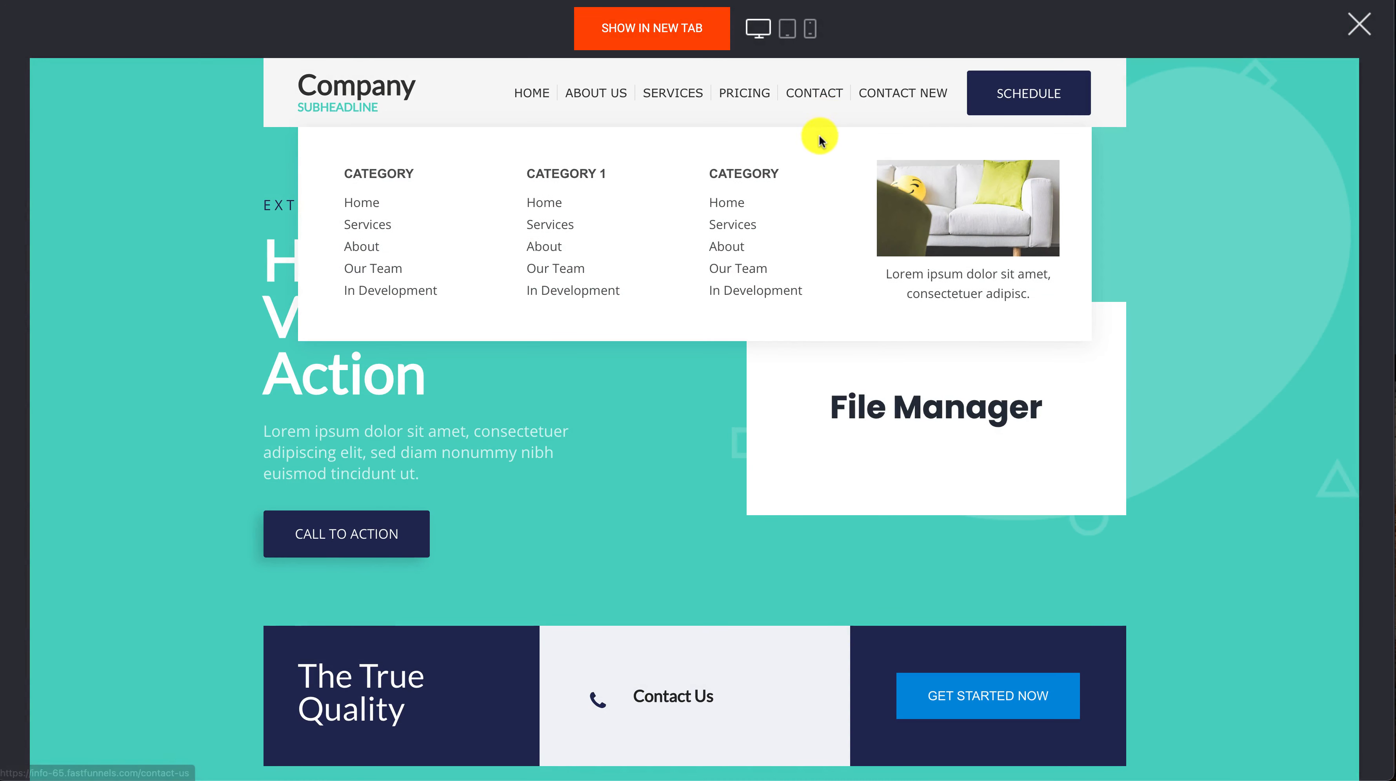
mouse_move(882, 97)
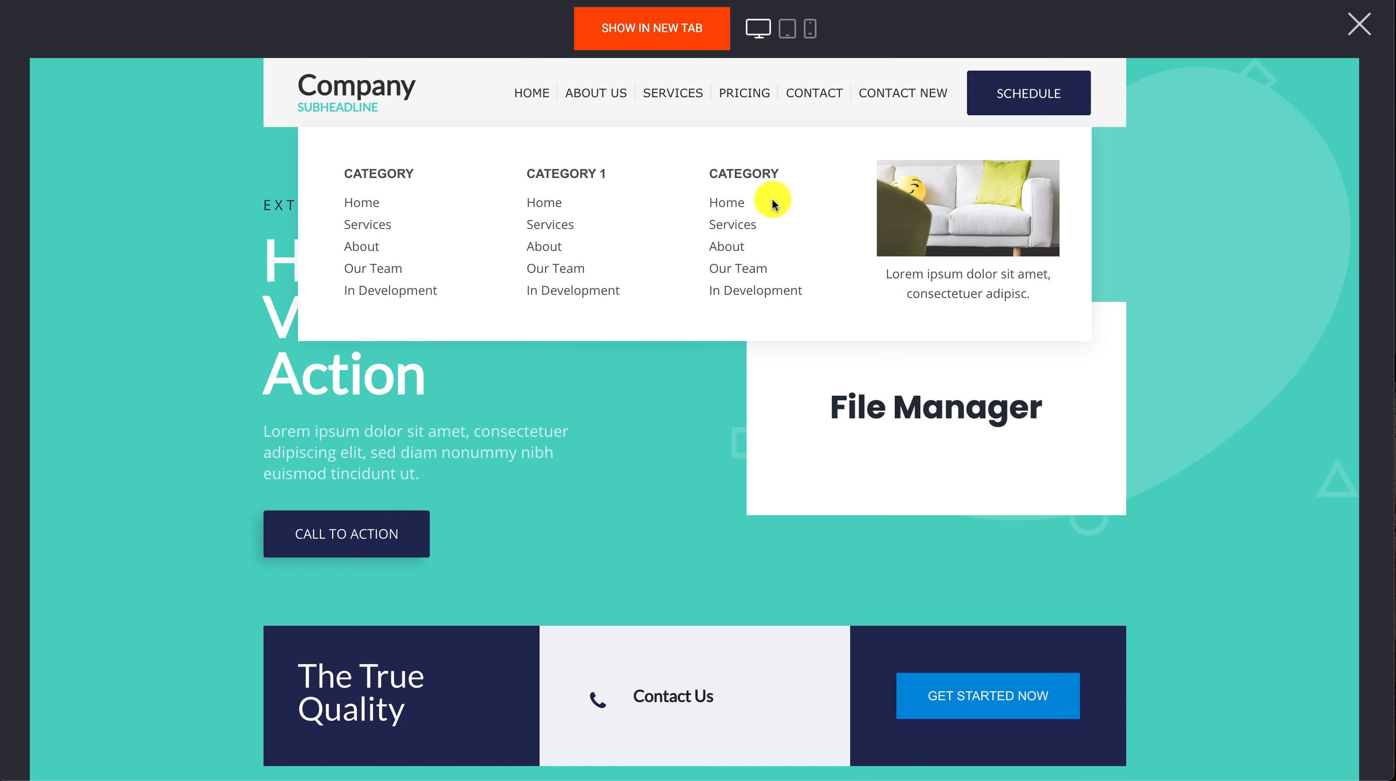
left_click(1360, 24)
Reopen the Contact item's Mega Menu content for editing from the header menu's item list
mouse_move(695, 71)
left_click(614, 54)
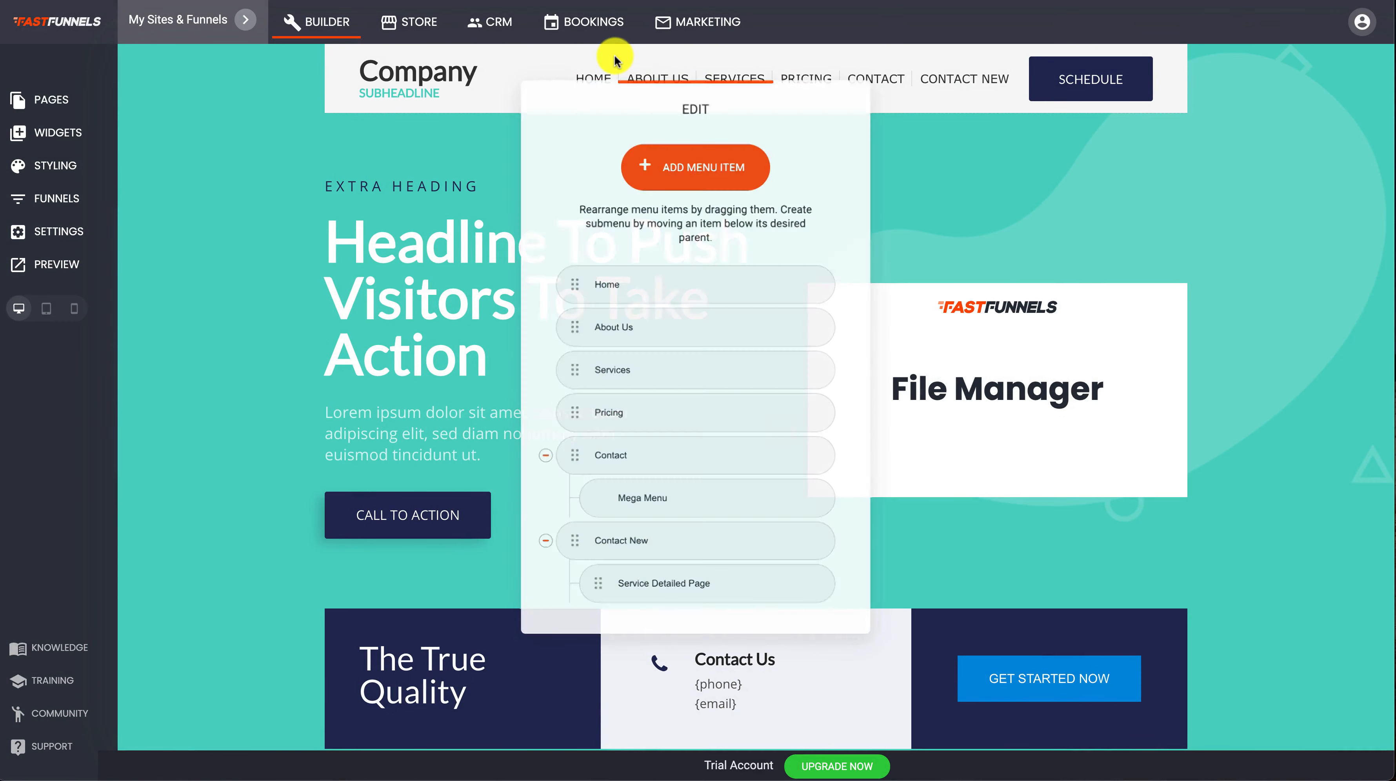
left_click(795, 499)
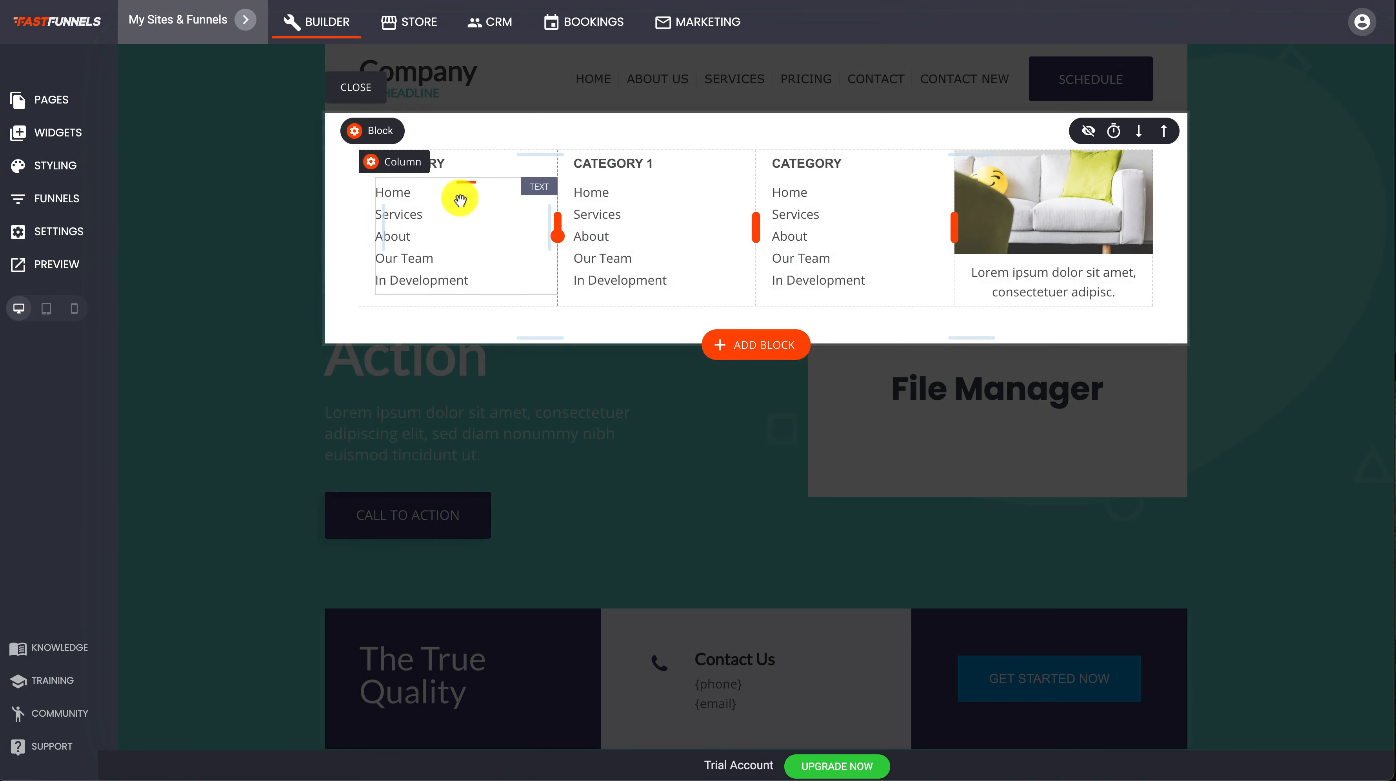
Try linking the Services text in the mega menu's first category column to the Yoga for Newbies store product
left_click(460, 200)
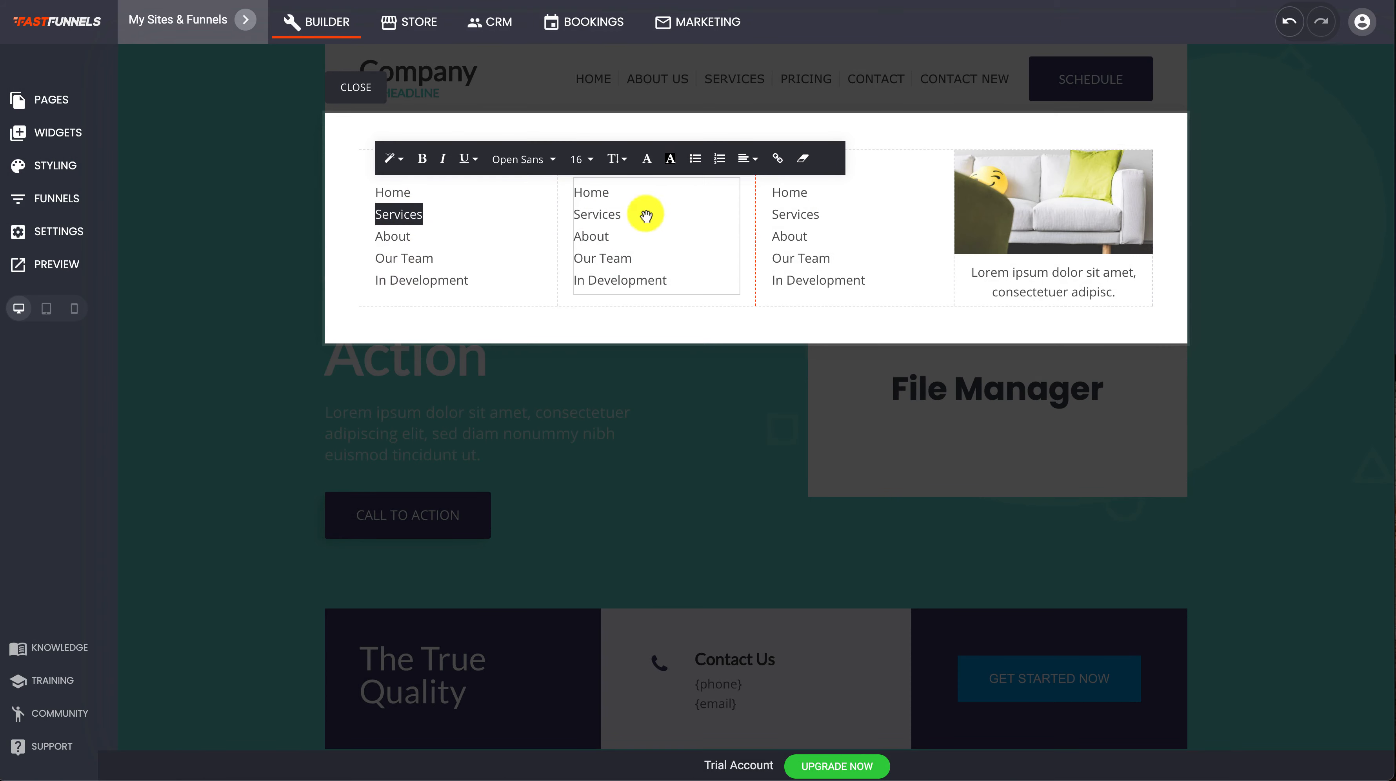
left_click(779, 161)
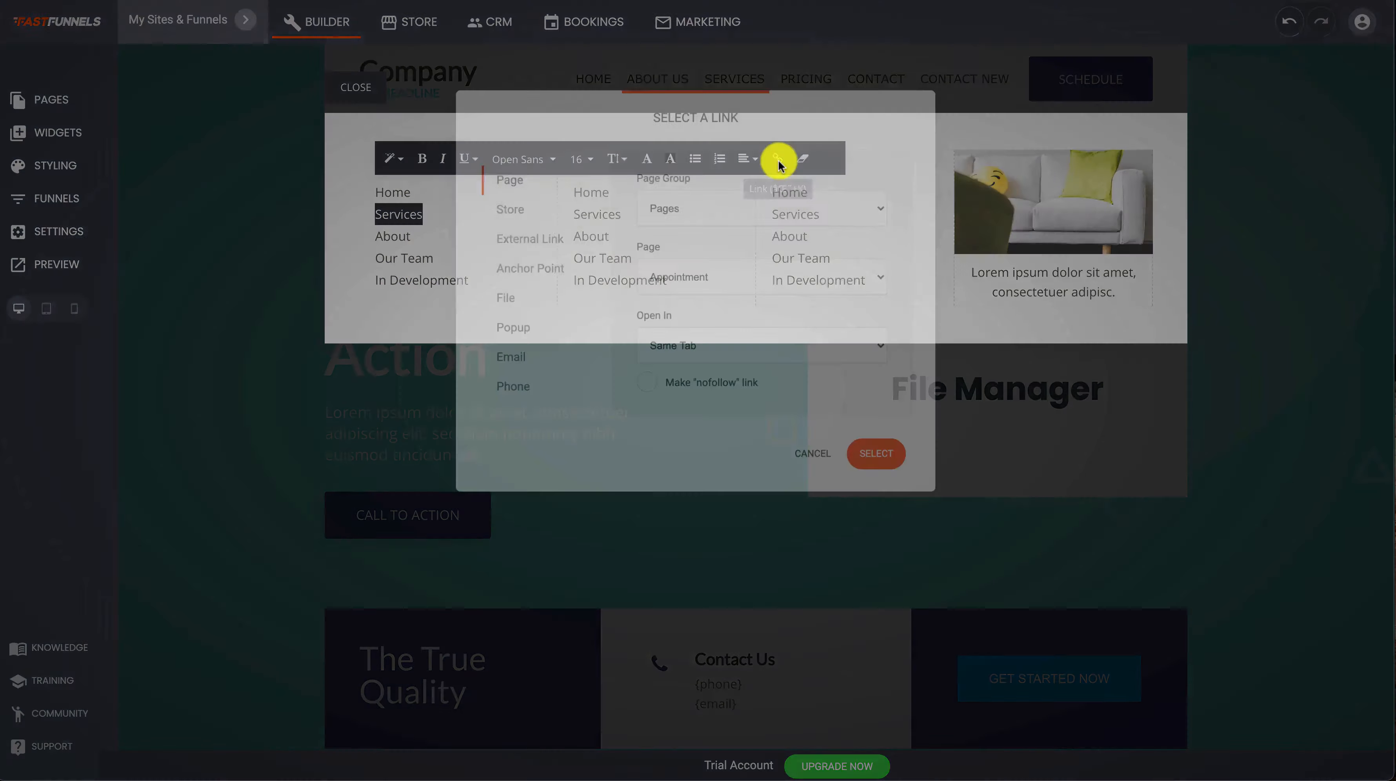
left_click(503, 208)
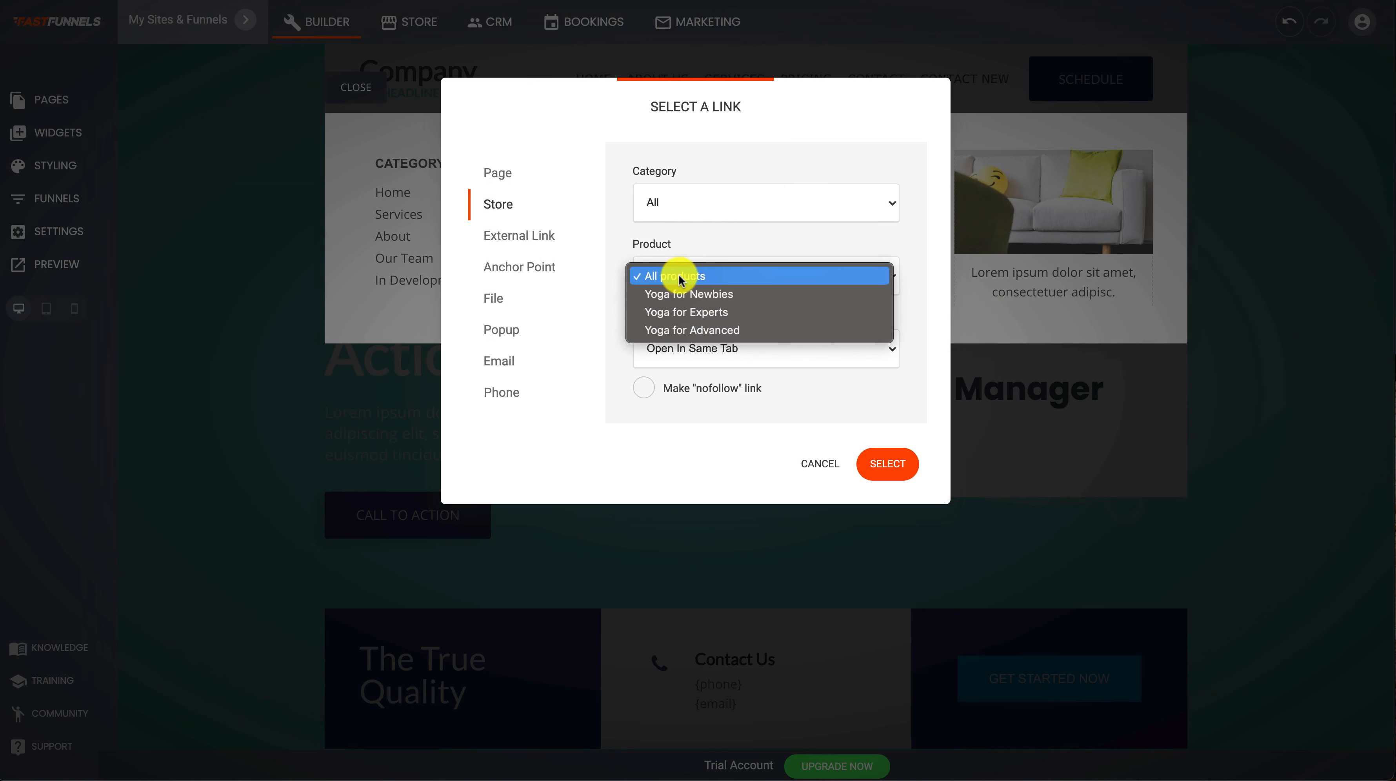
left_click(717, 294)
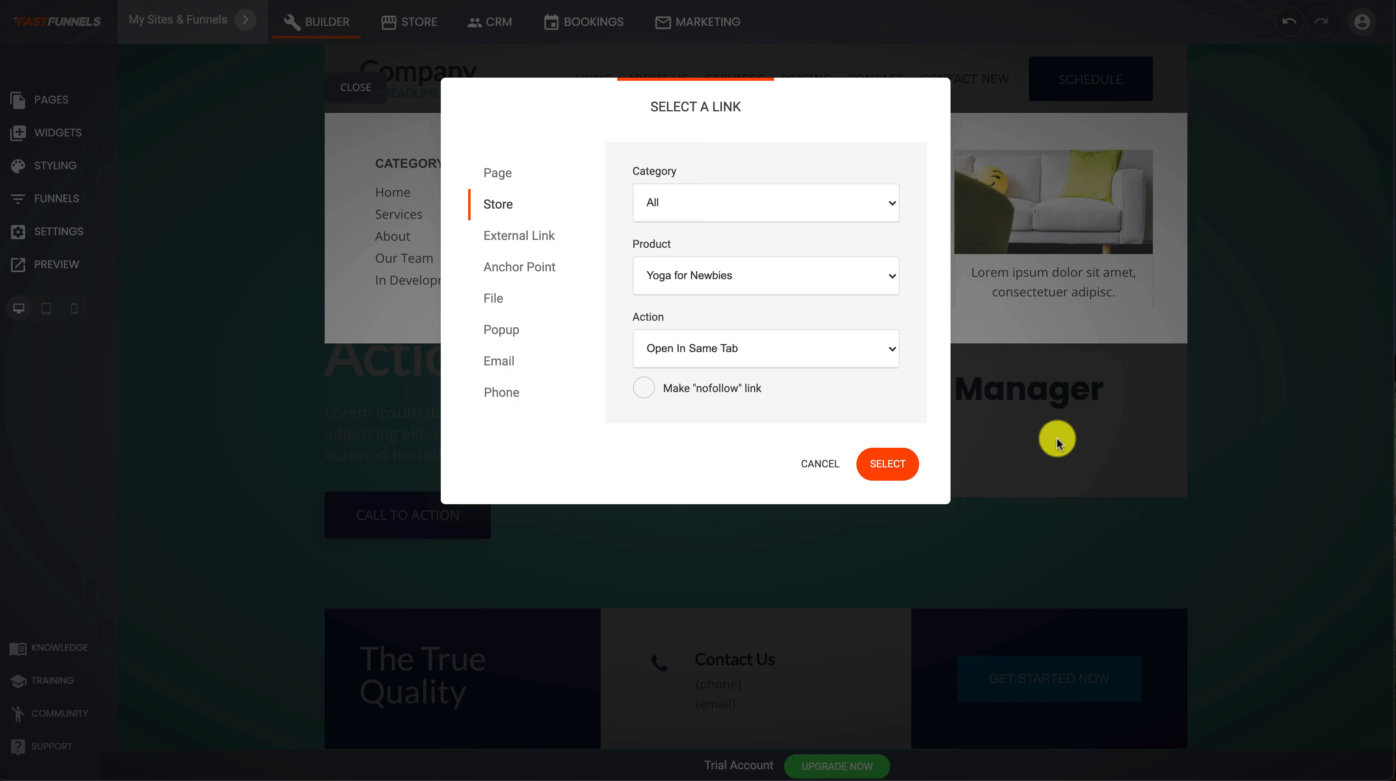
left_click(499, 174)
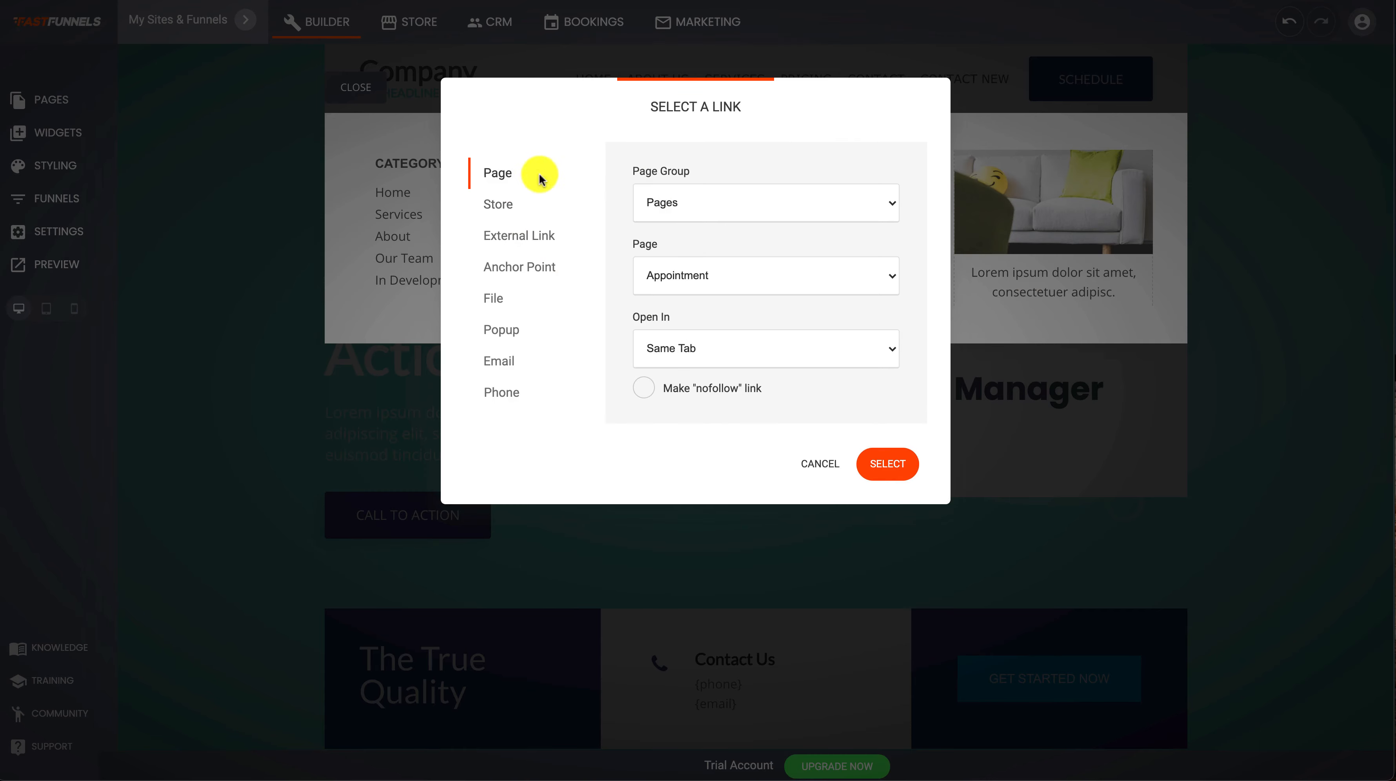
left_click(826, 465)
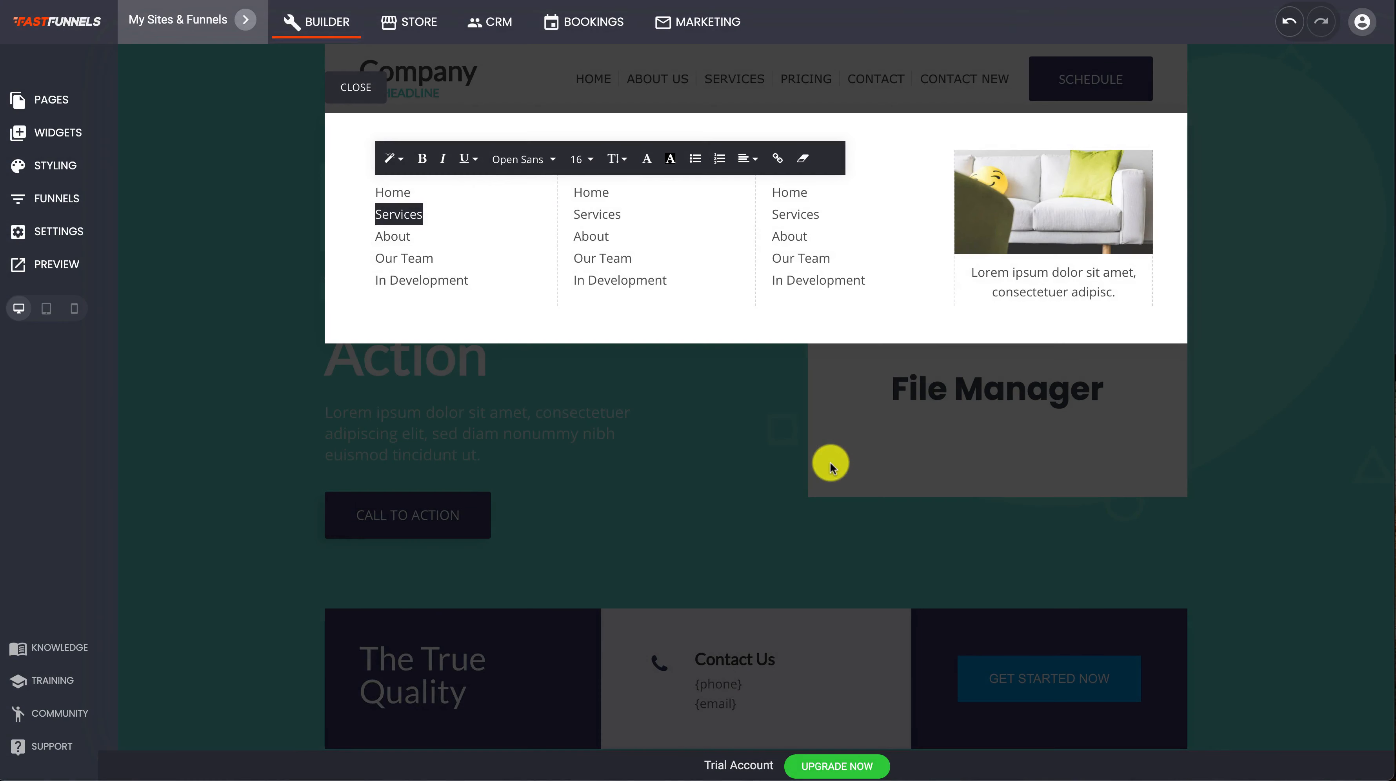
Delete the sofa image from the fourth column of the mega menu
left_click(1065, 159)
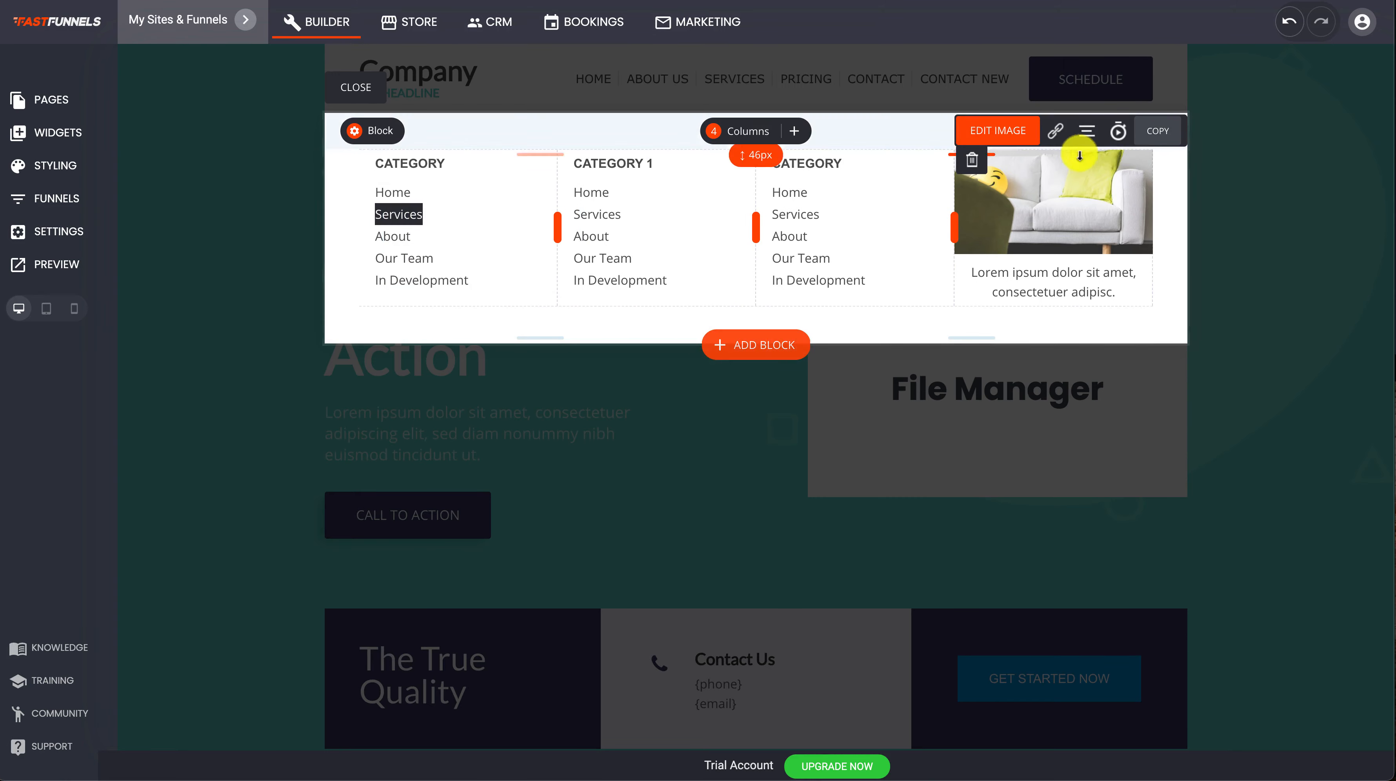
left_click(972, 159)
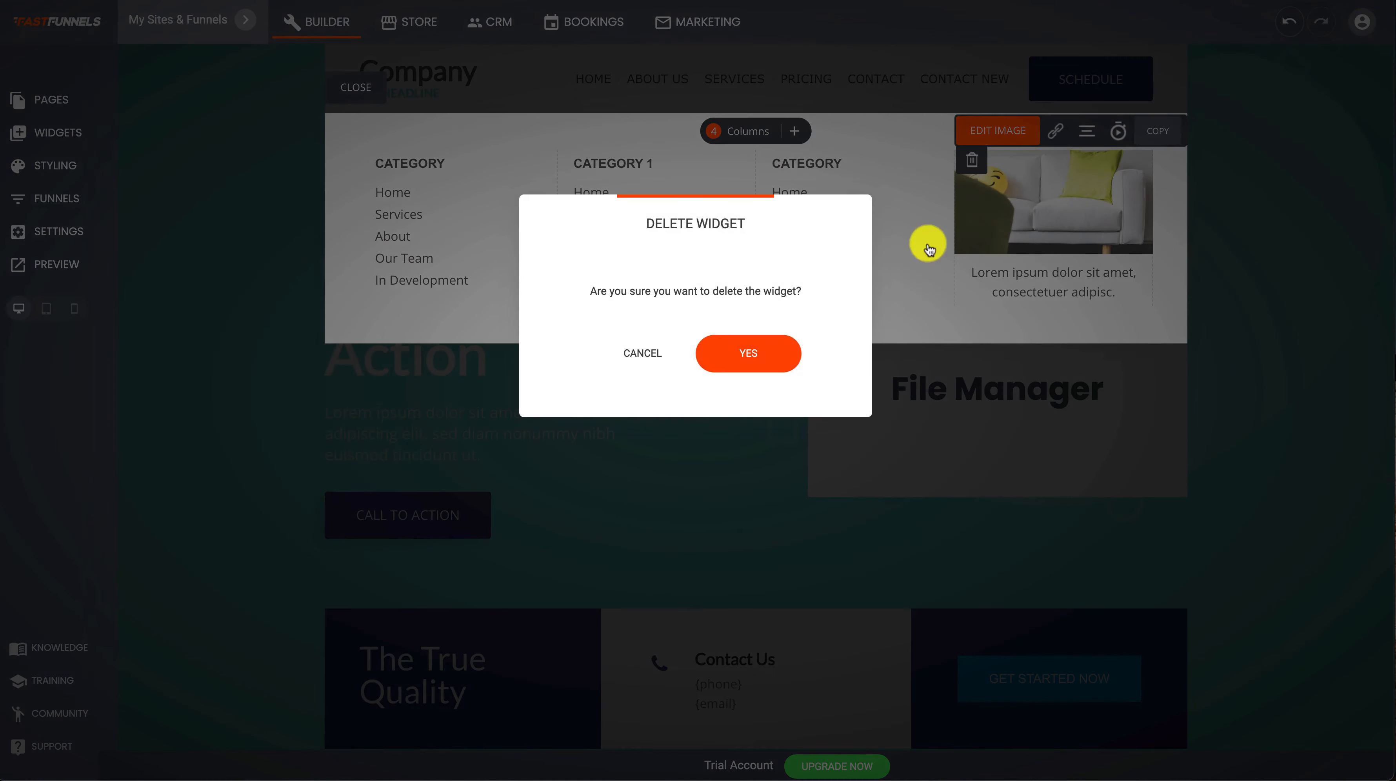
left_click(752, 356)
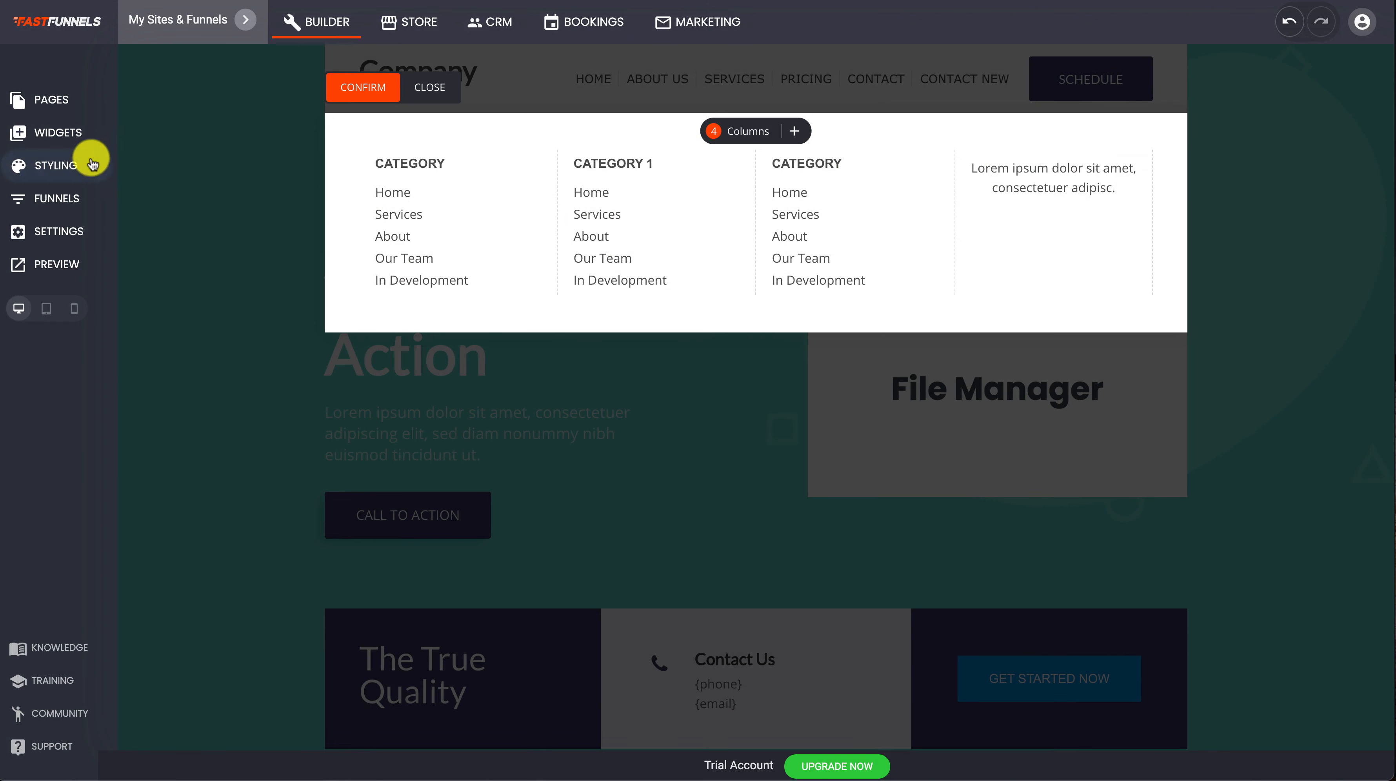
Try to add an Image widget to the mega menu's fourth column
left_click(66, 135)
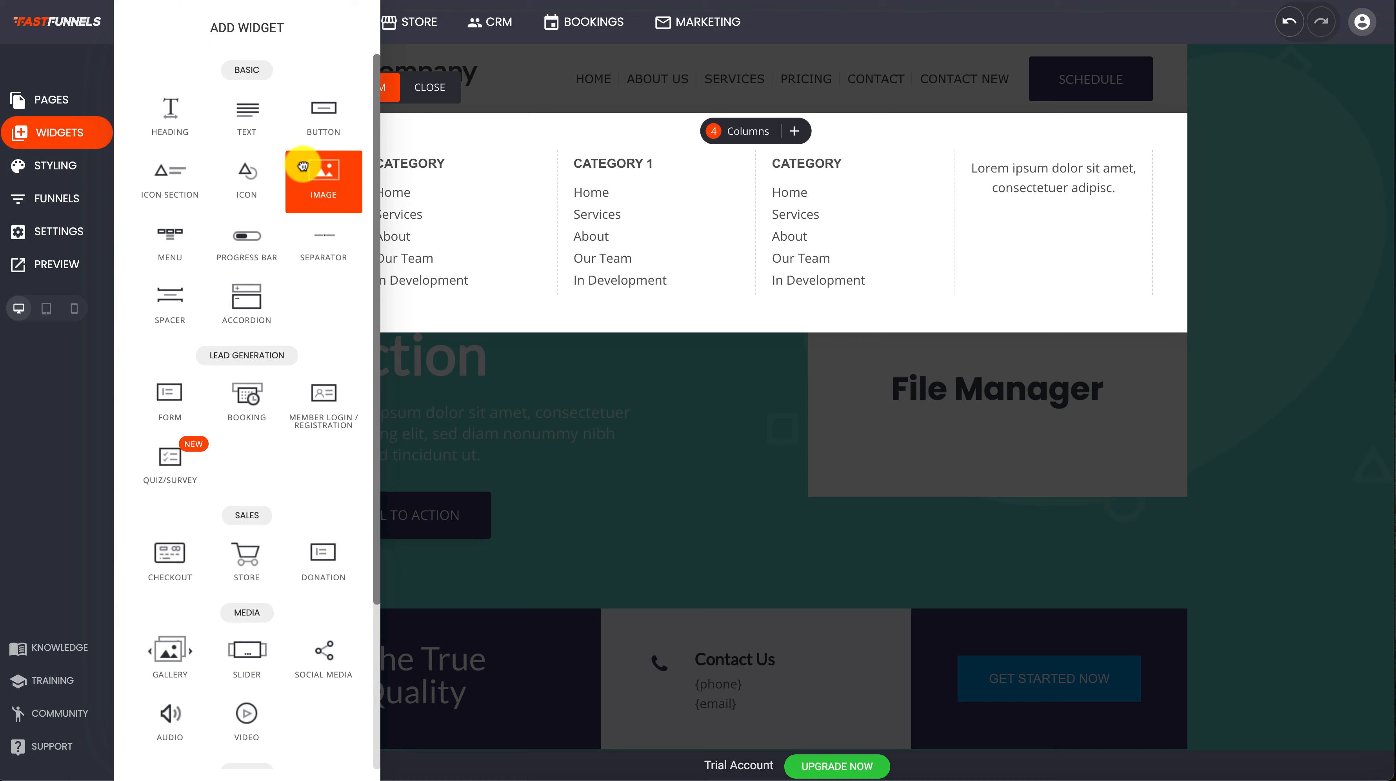
left_click_drag(302, 166, 1069, 174)
left_click(1092, 261)
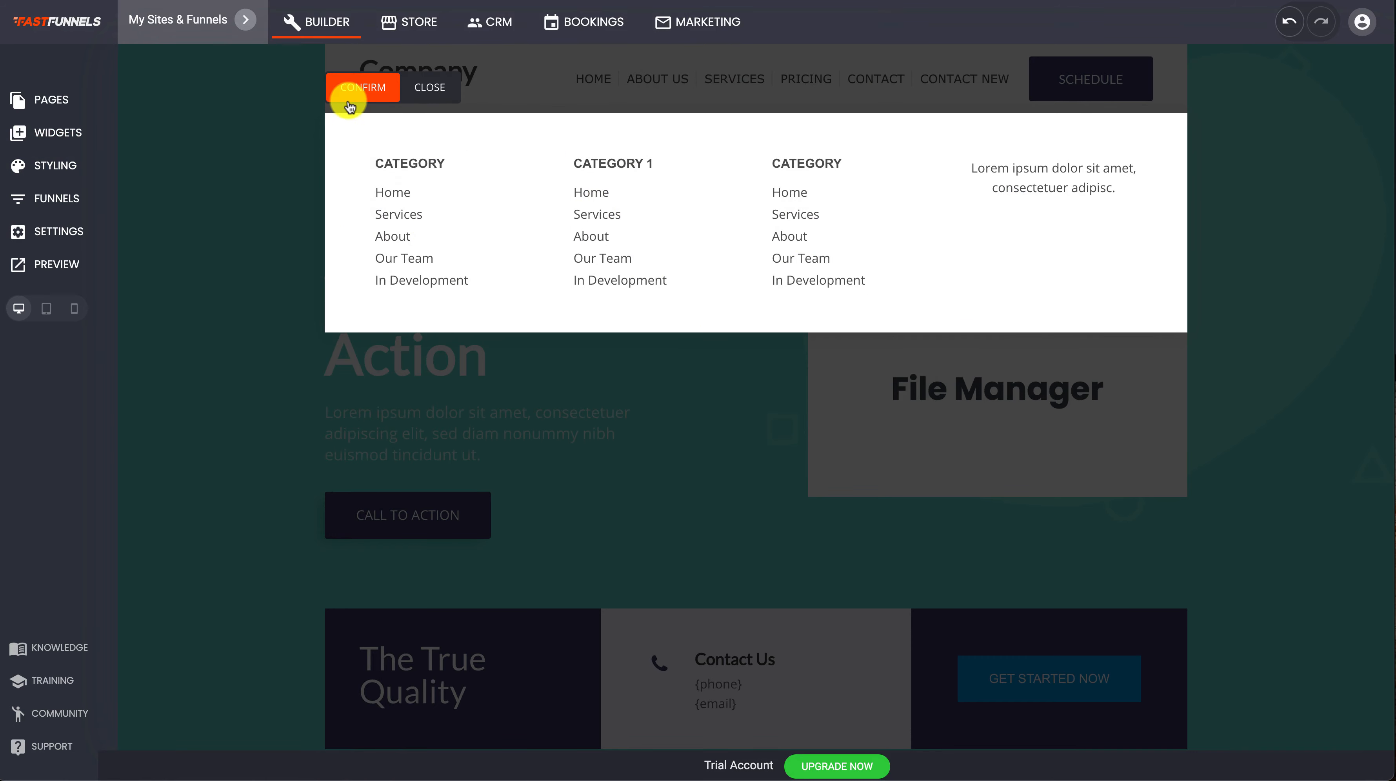
Confirm the mega menu content changes and save the page
left_click(343, 92)
left_click(1247, 22)
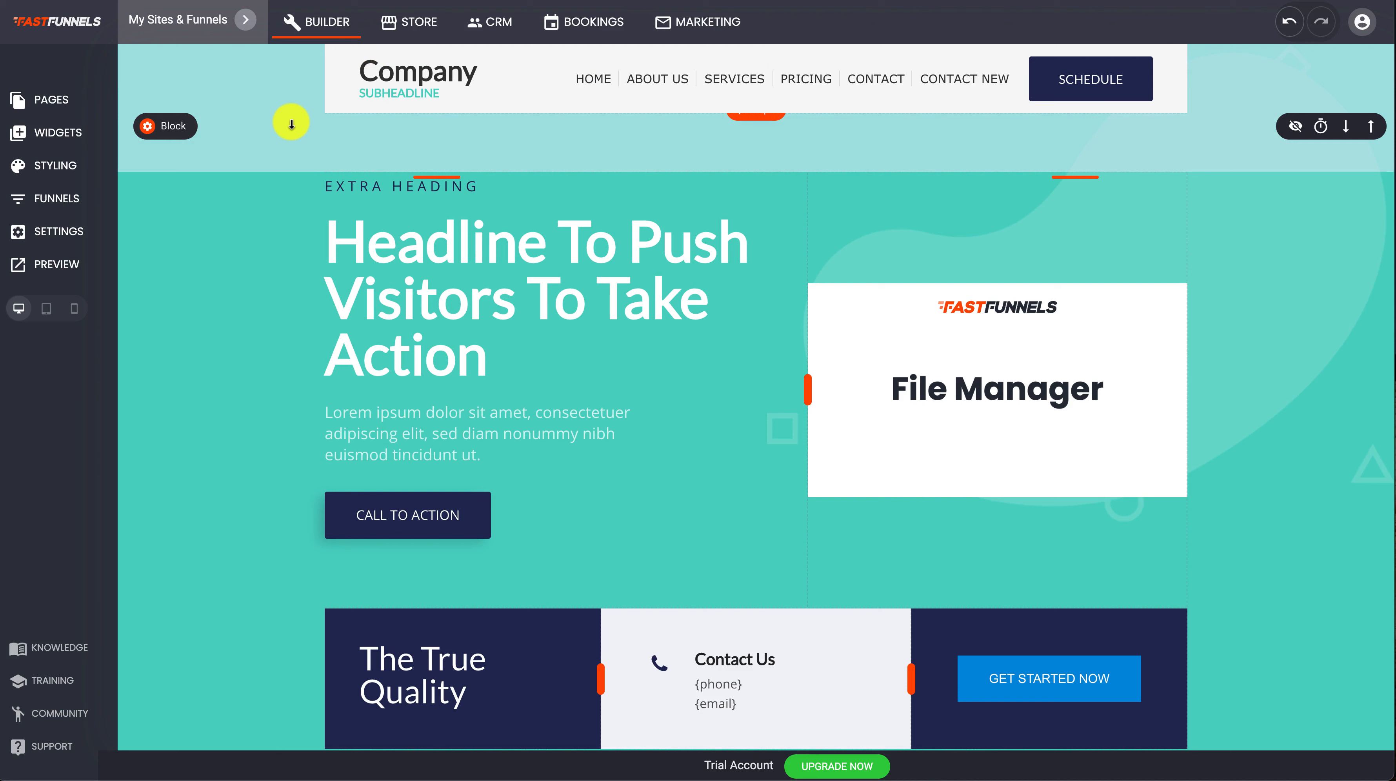
Switch to the WERWERWERWE funnel and bring up its landing page for editing
left_click(218, 29)
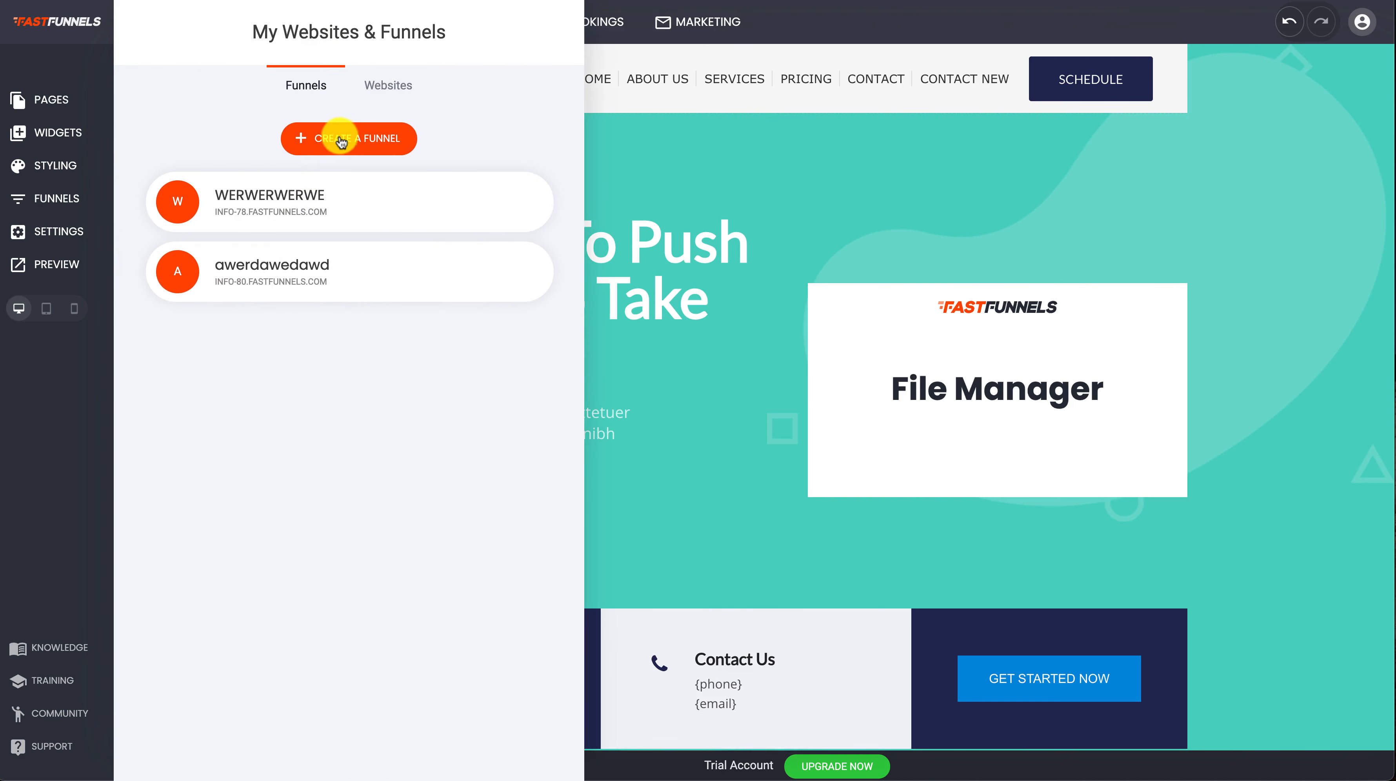
left_click(308, 211)
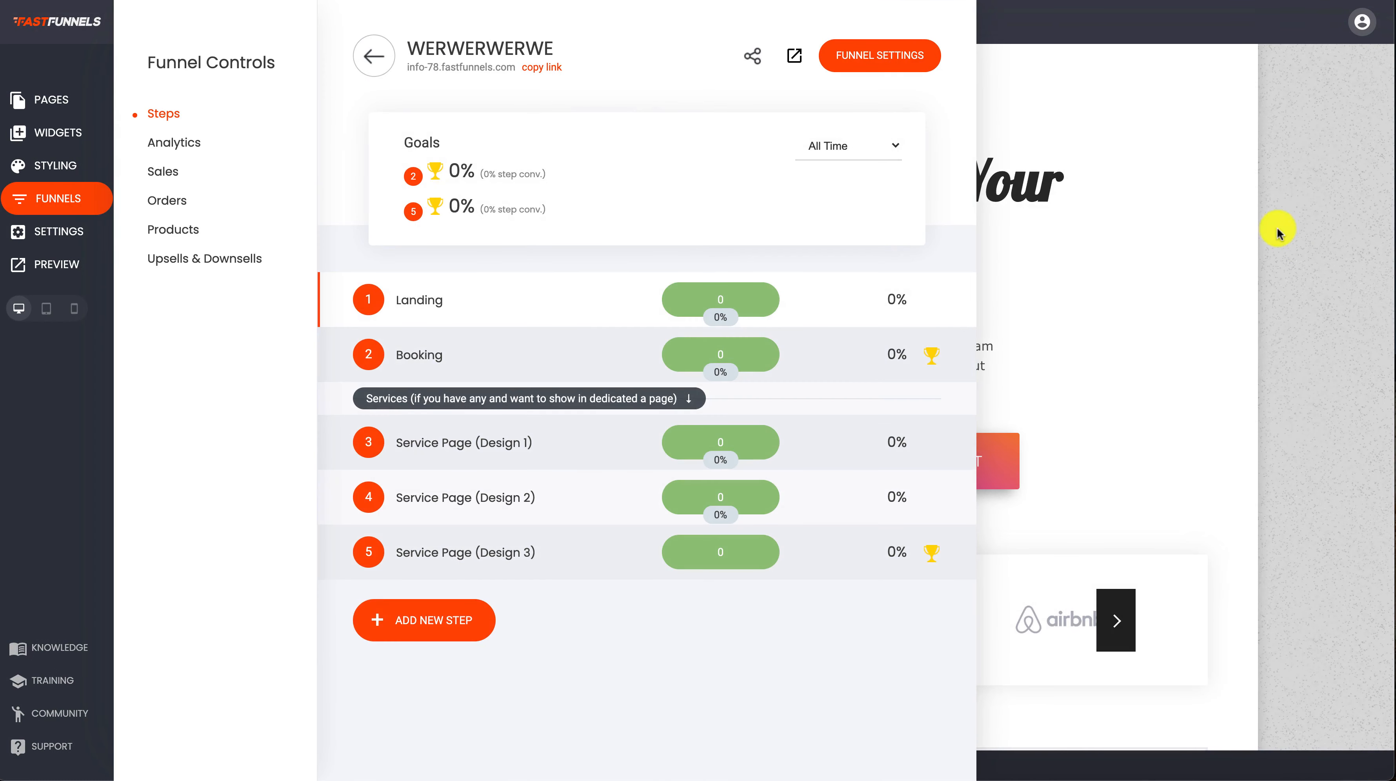
left_click(1094, 235)
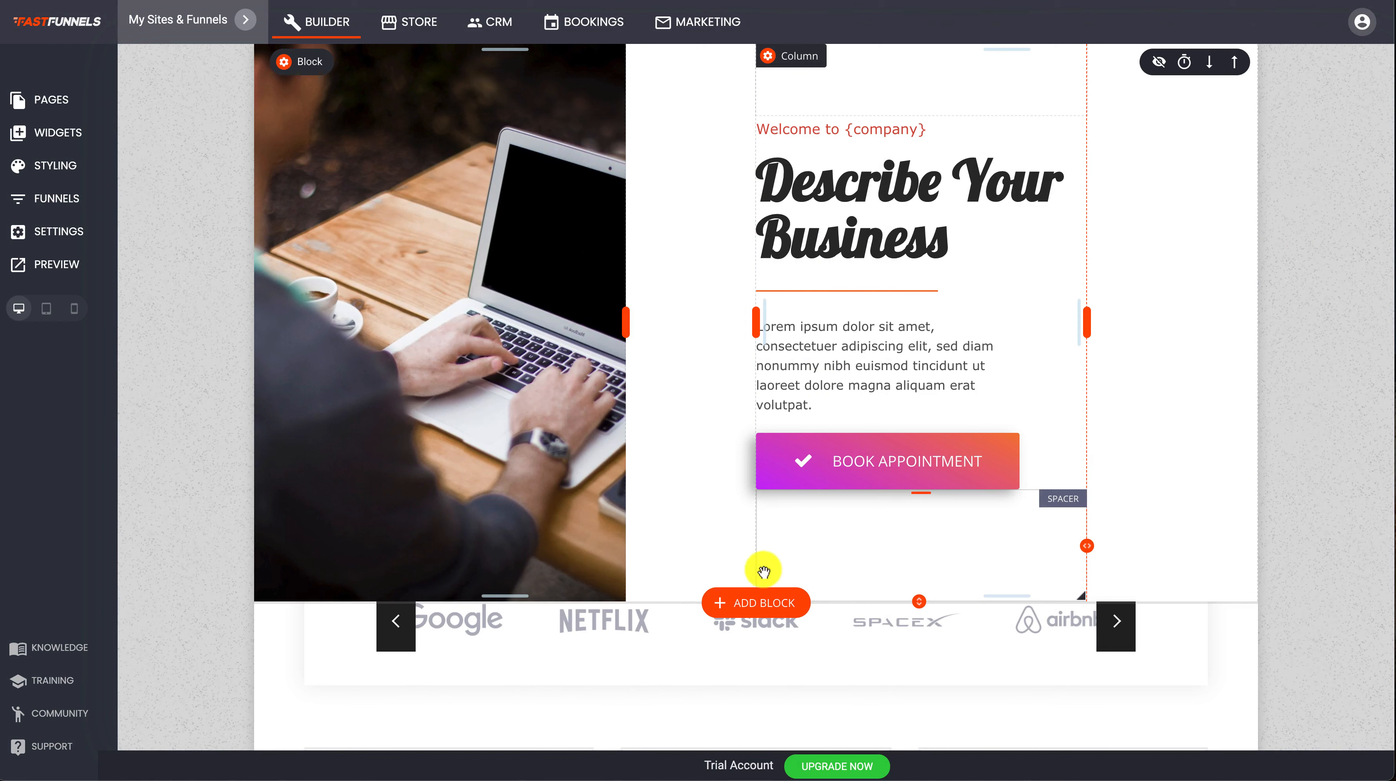
Add an empty block to the landing page and move it above the Describe Your Business block
left_click(753, 602)
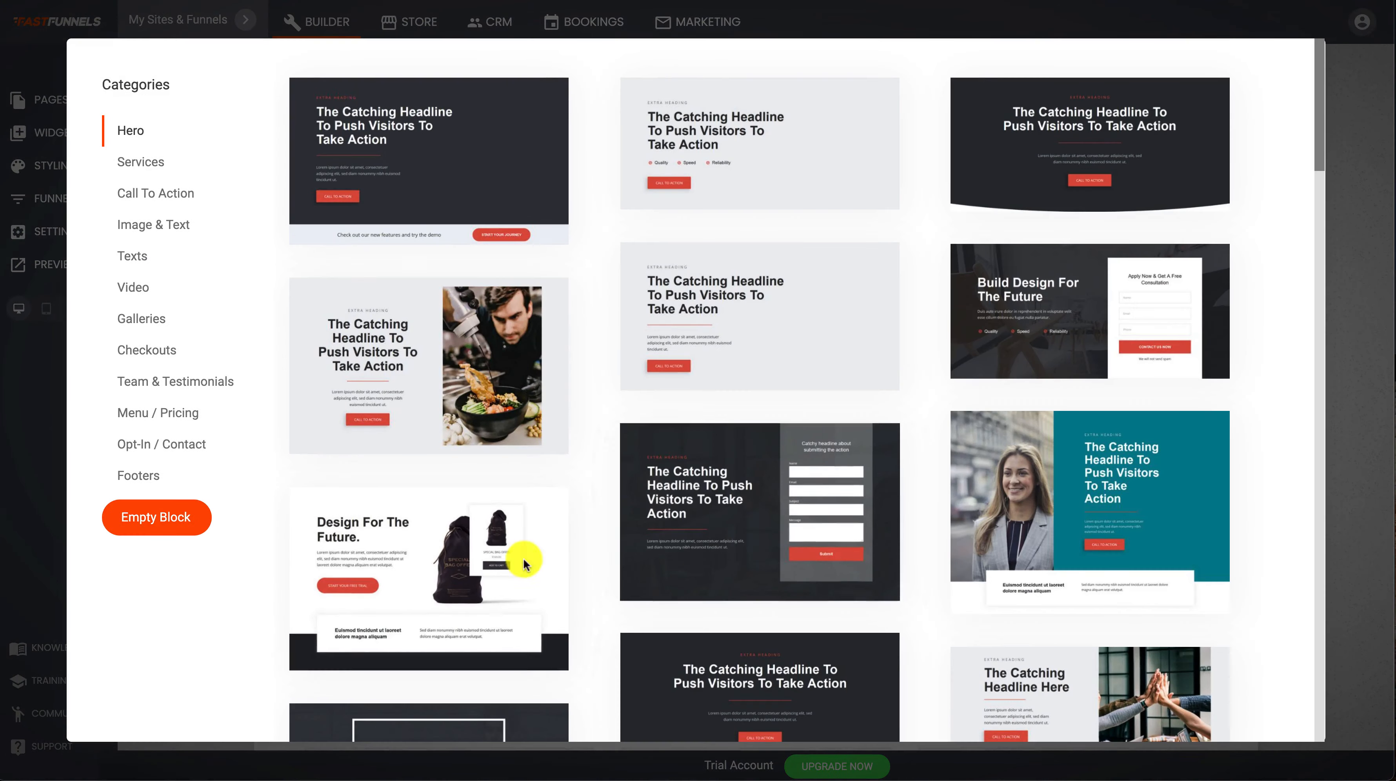
left_click(154, 415)
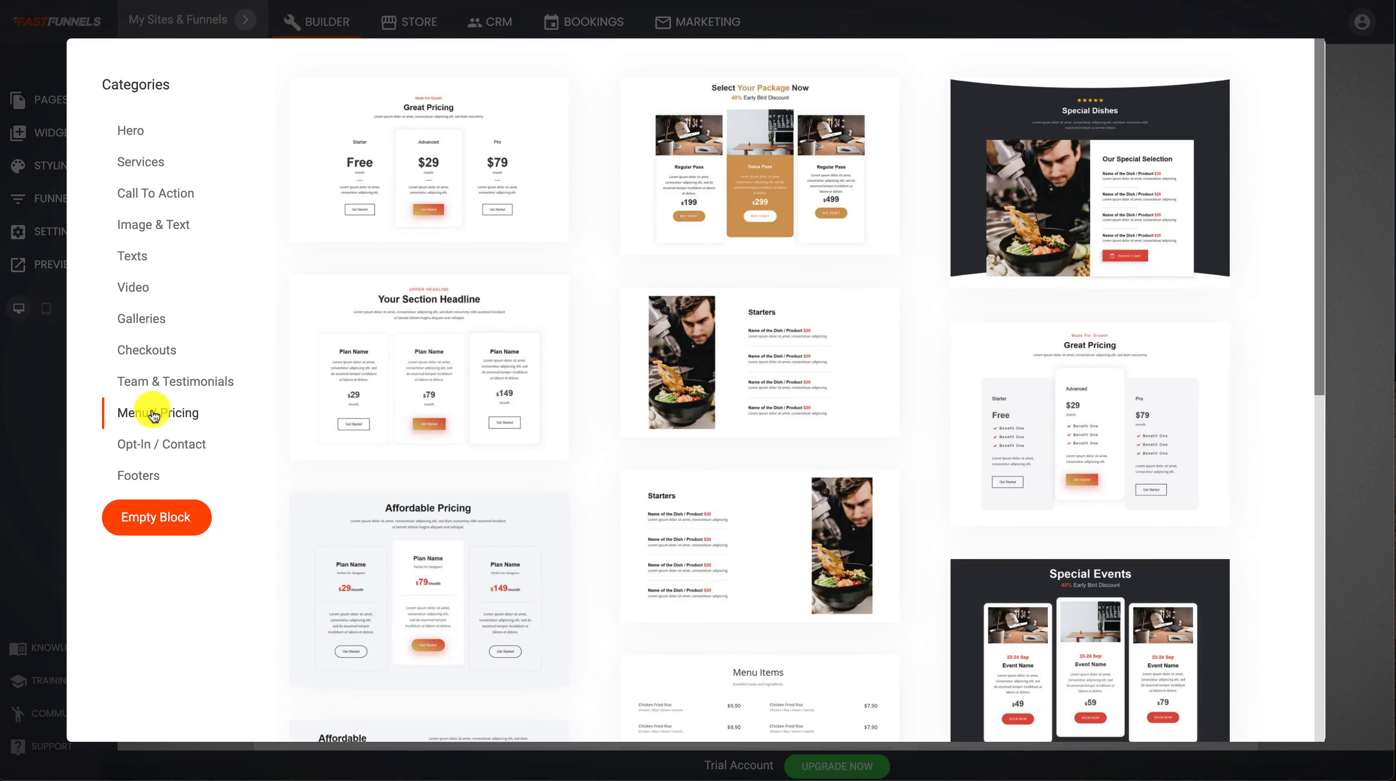
left_click(162, 516)
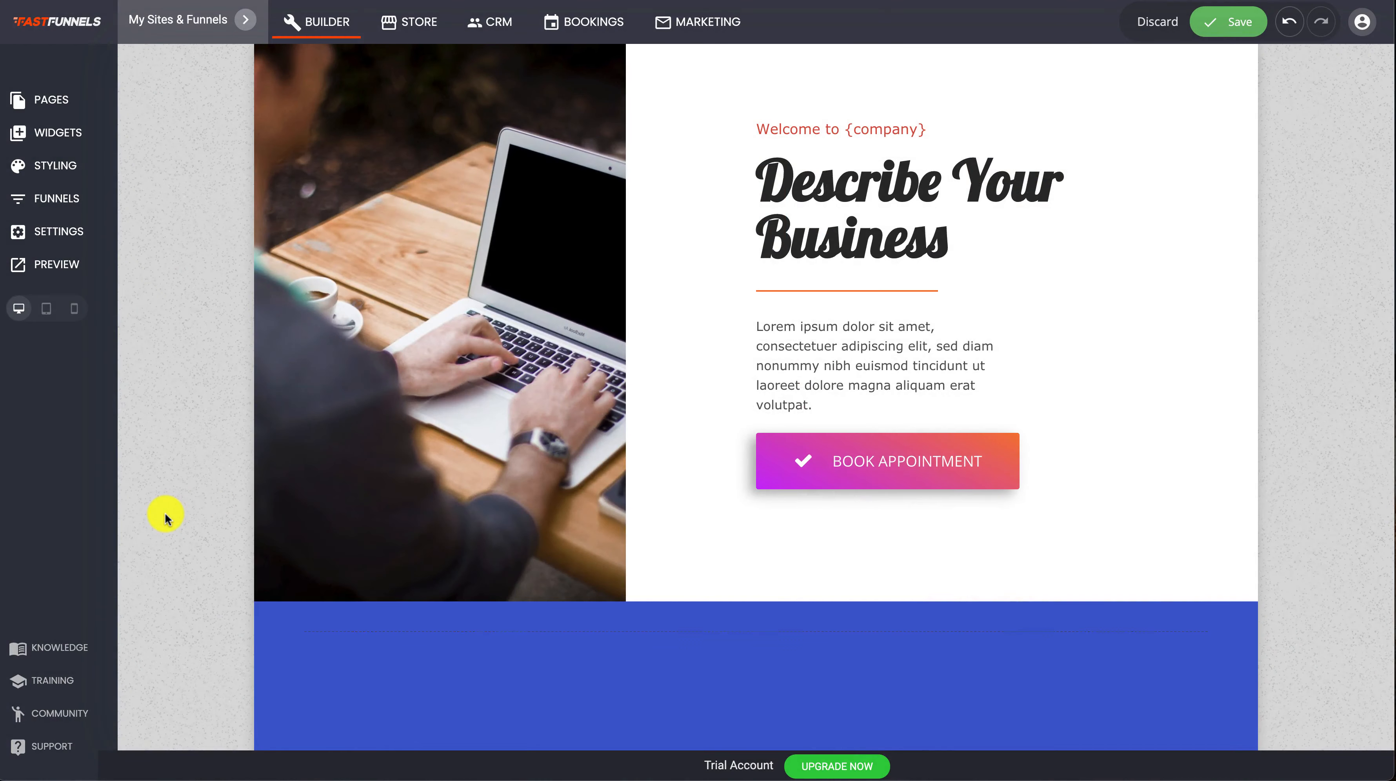
scroll(755, 492, "down", 3)
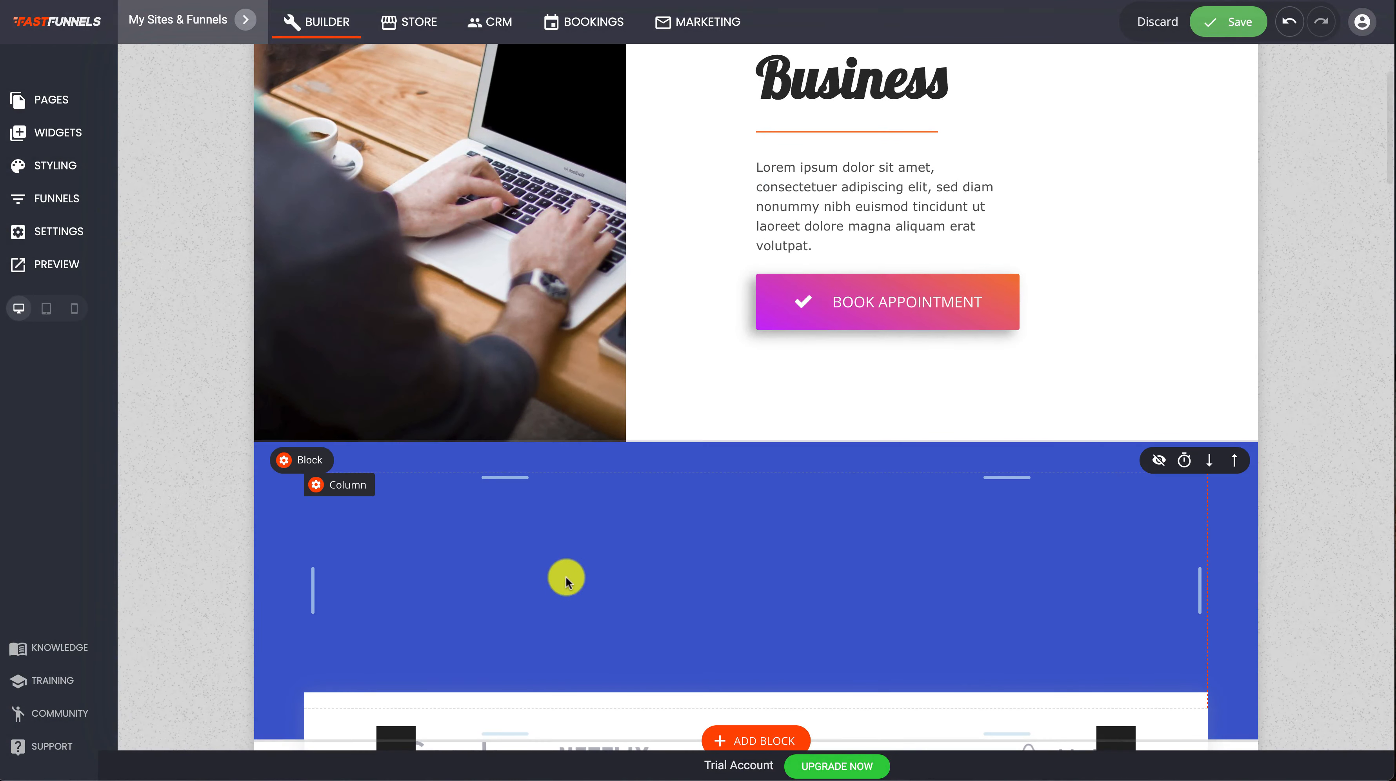
left_click(1232, 465)
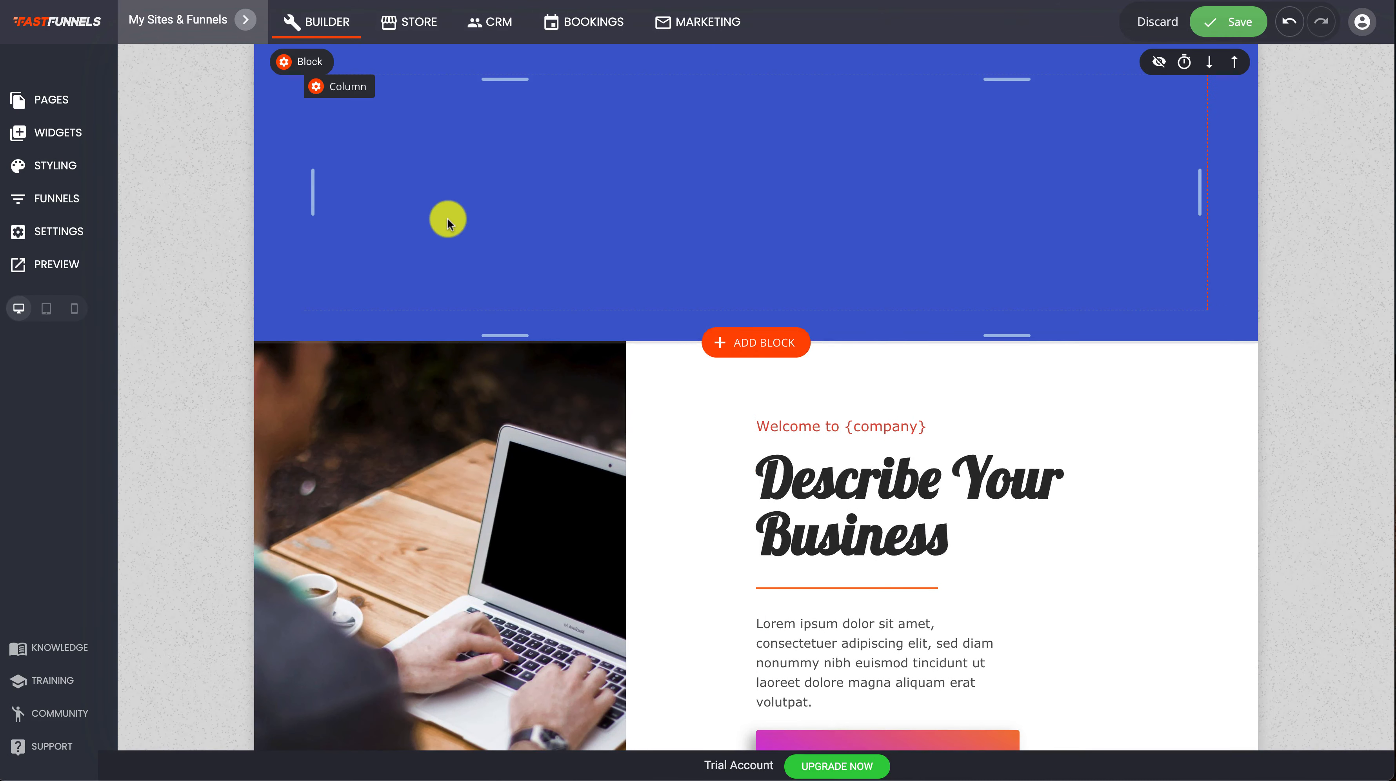
Place a Menu widget in the empty blue block and add a menu item linked to the Booking funnel step
left_click(98, 137)
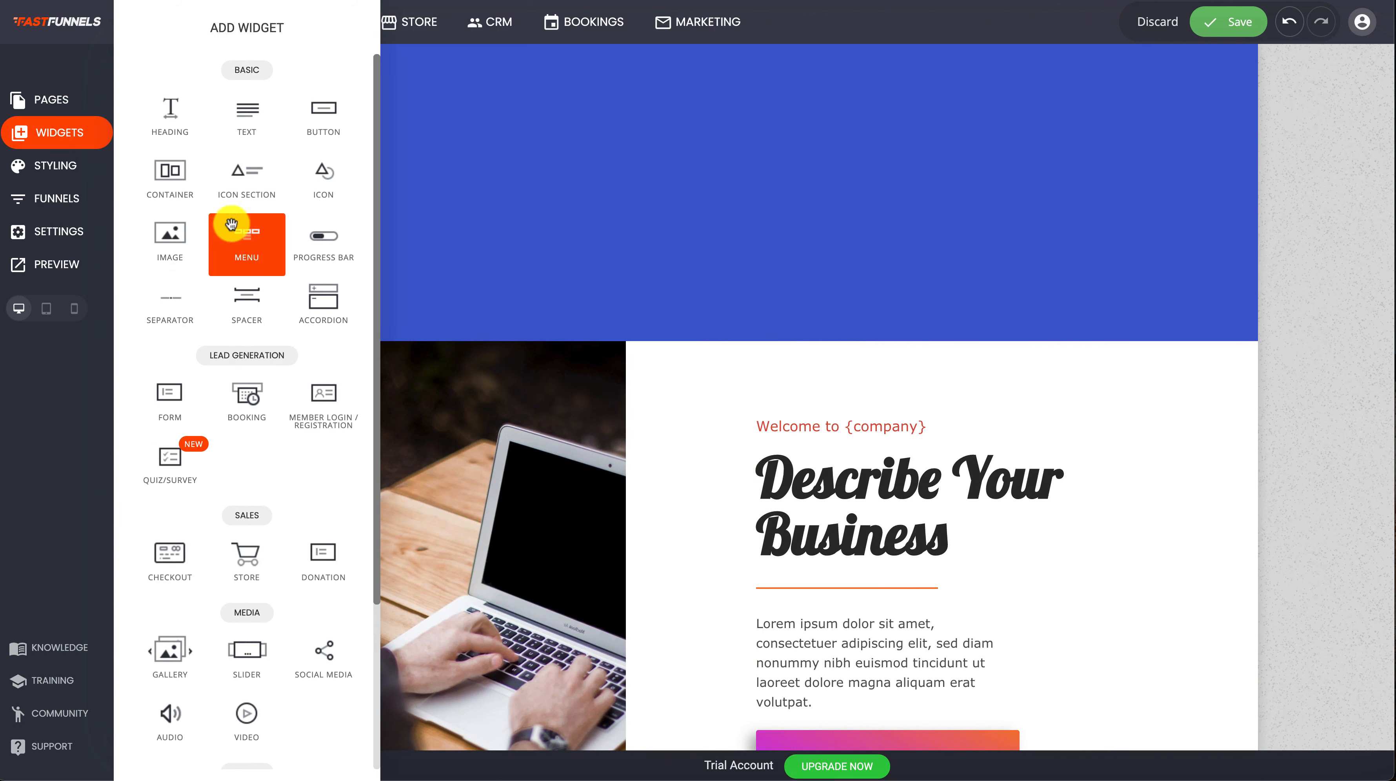
left_click_drag(237, 241, 689, 101)
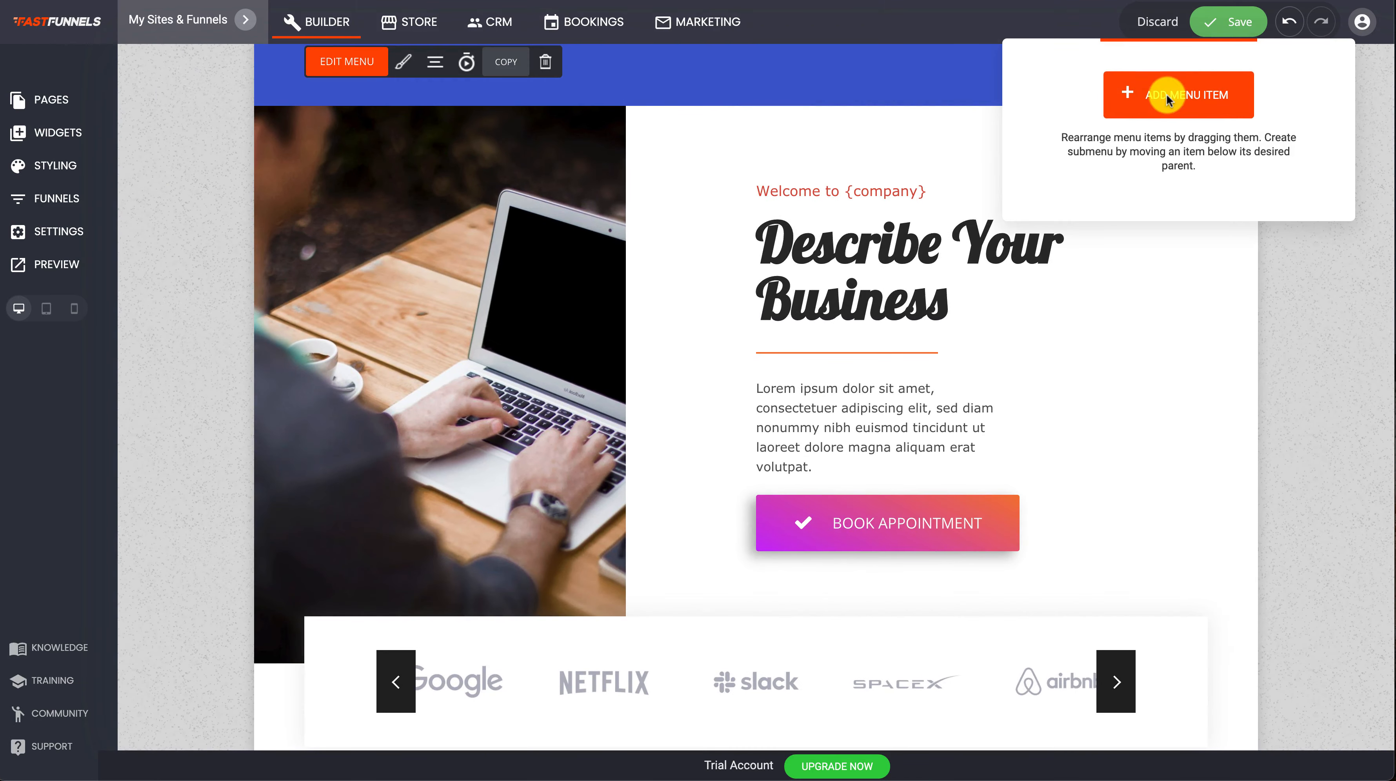
left_click(1168, 97)
left_click(682, 211)
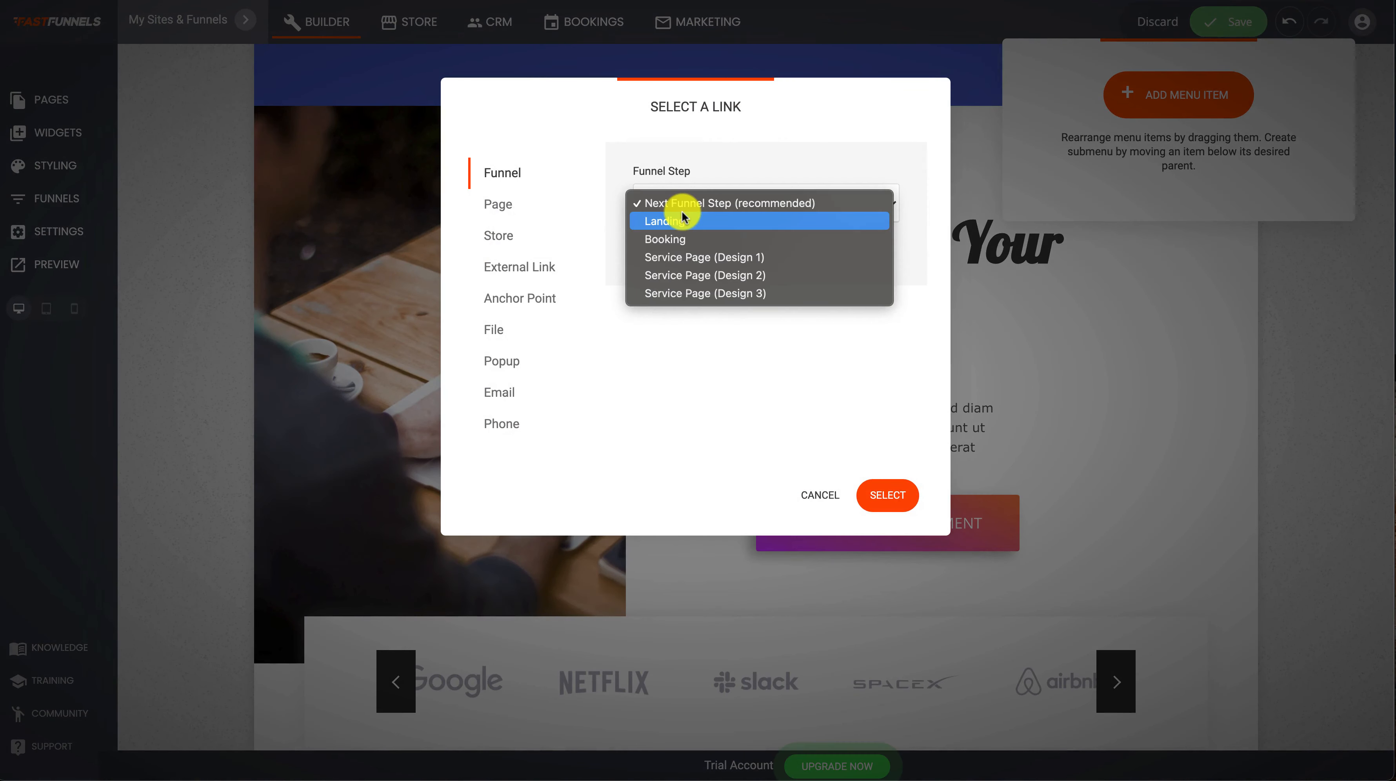
left_click(681, 243)
left_click(894, 494)
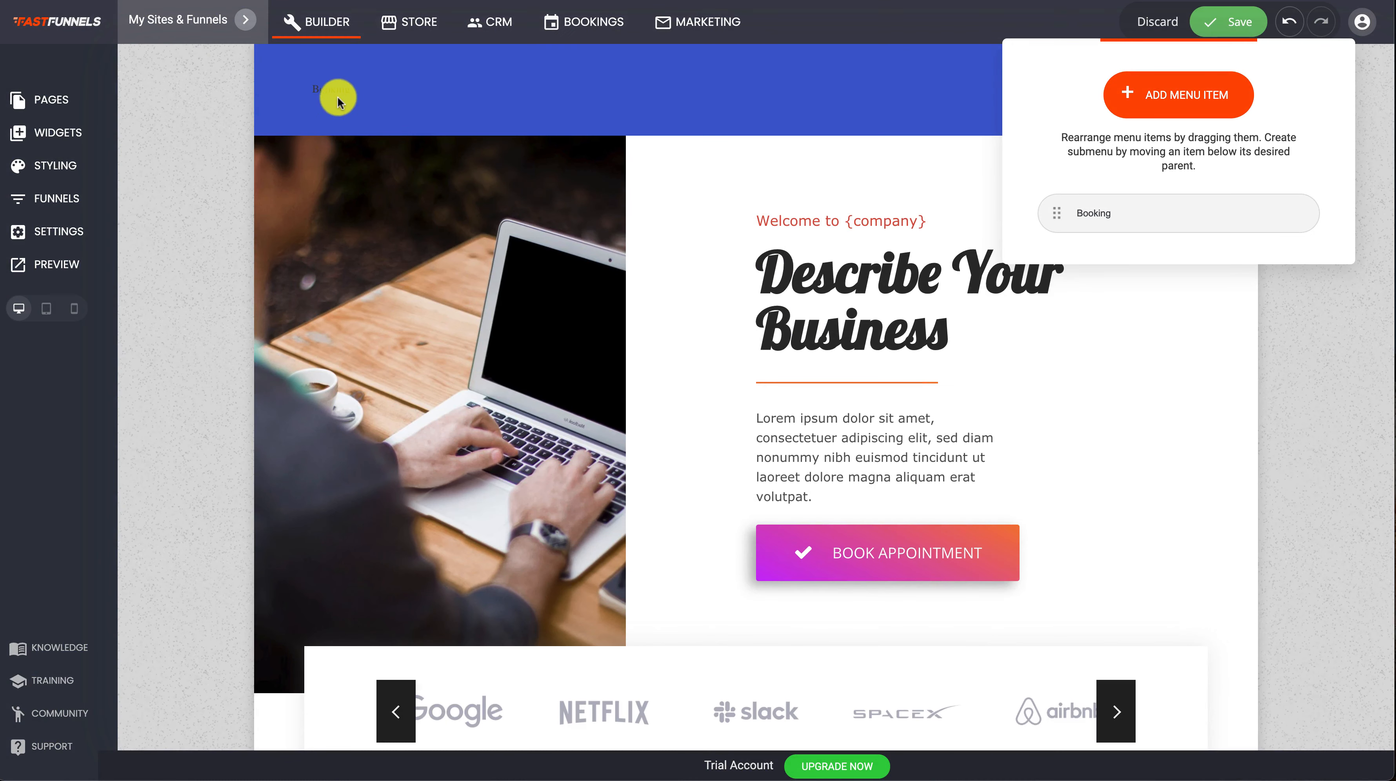
Style the menu with the Lobster font at 28px and text color F2F3F7, and save the page
left_click(336, 97)
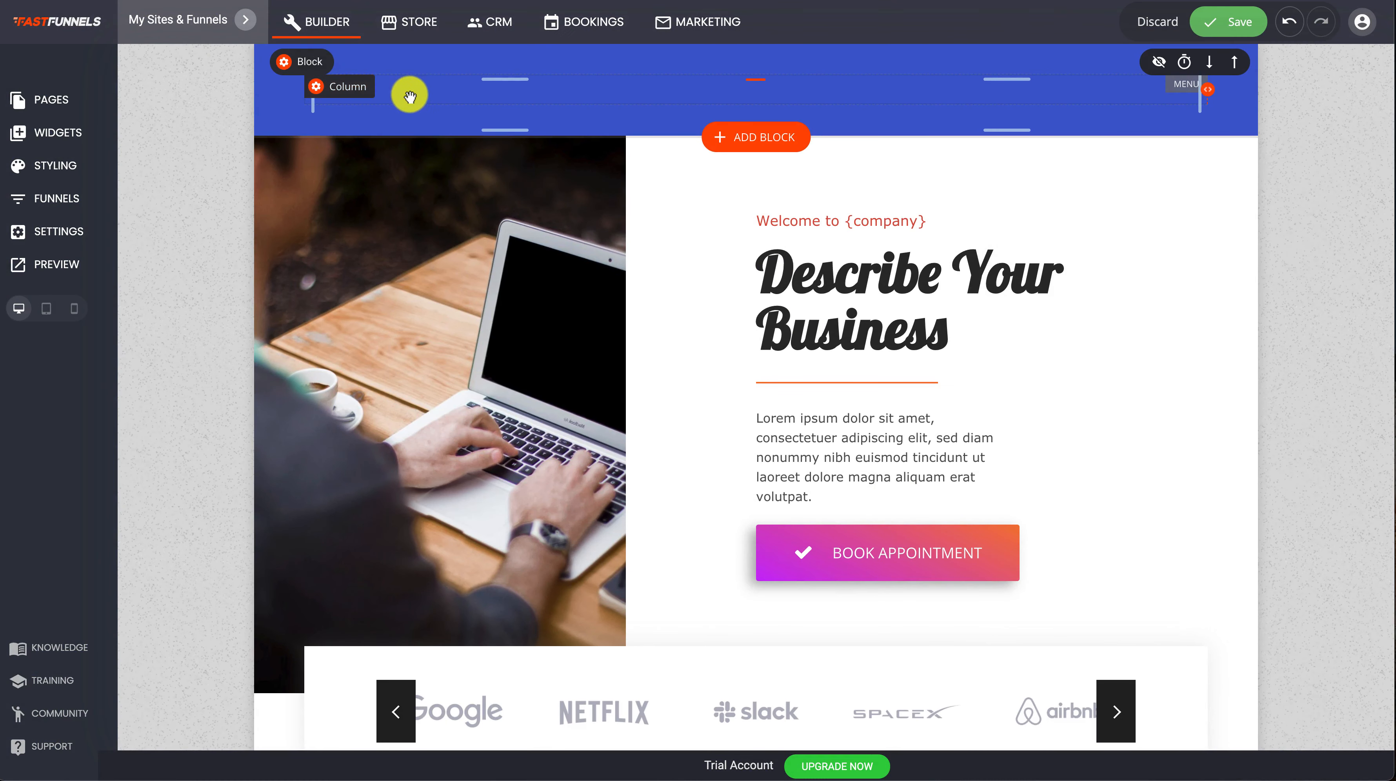
left_click(403, 62)
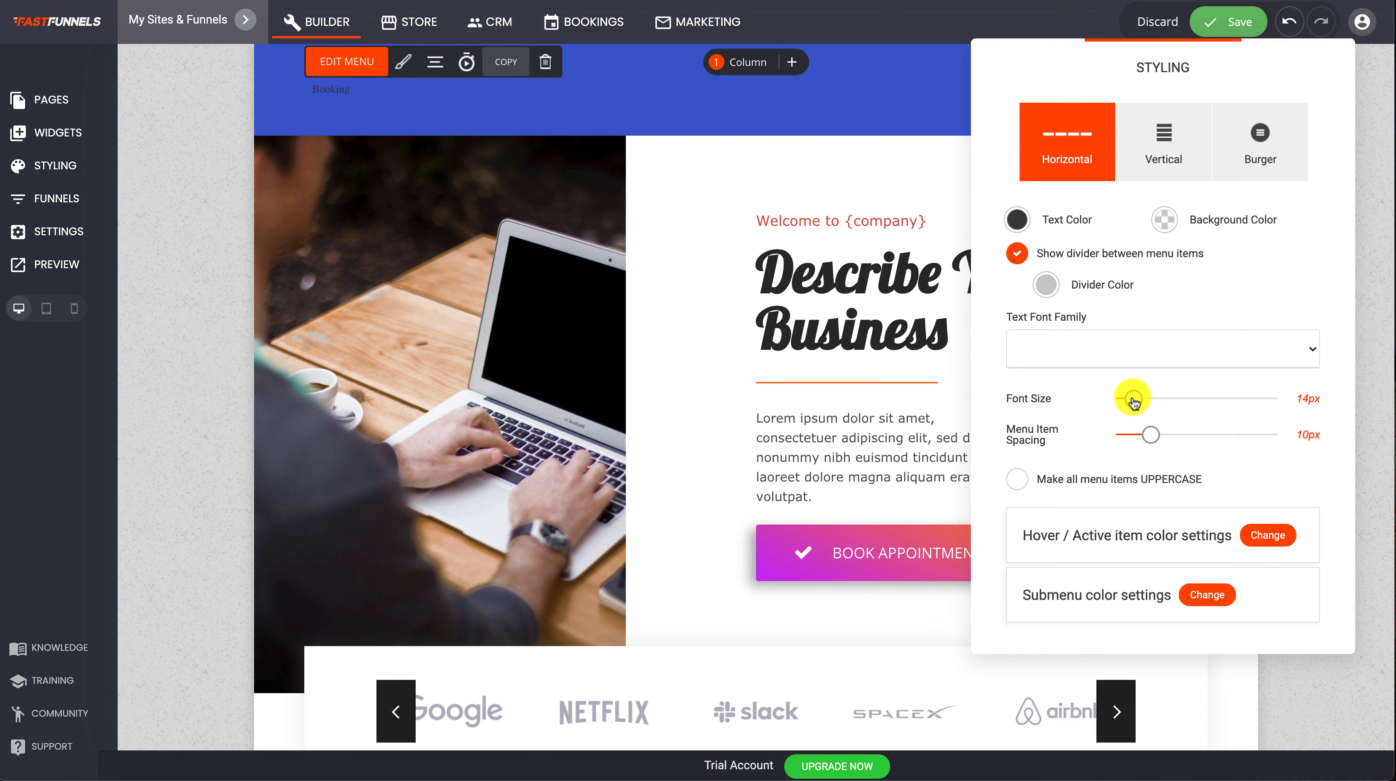
left_click(1149, 366)
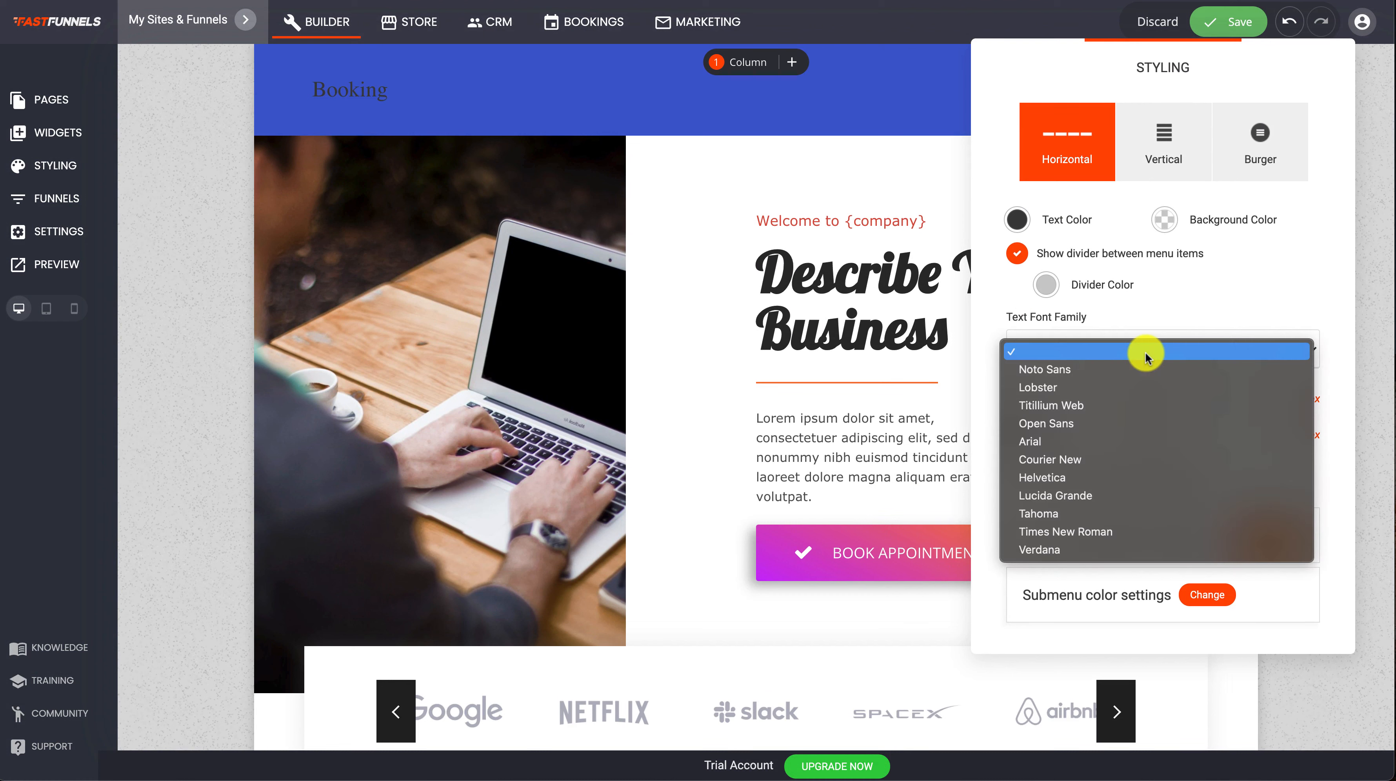
left_click(1094, 385)
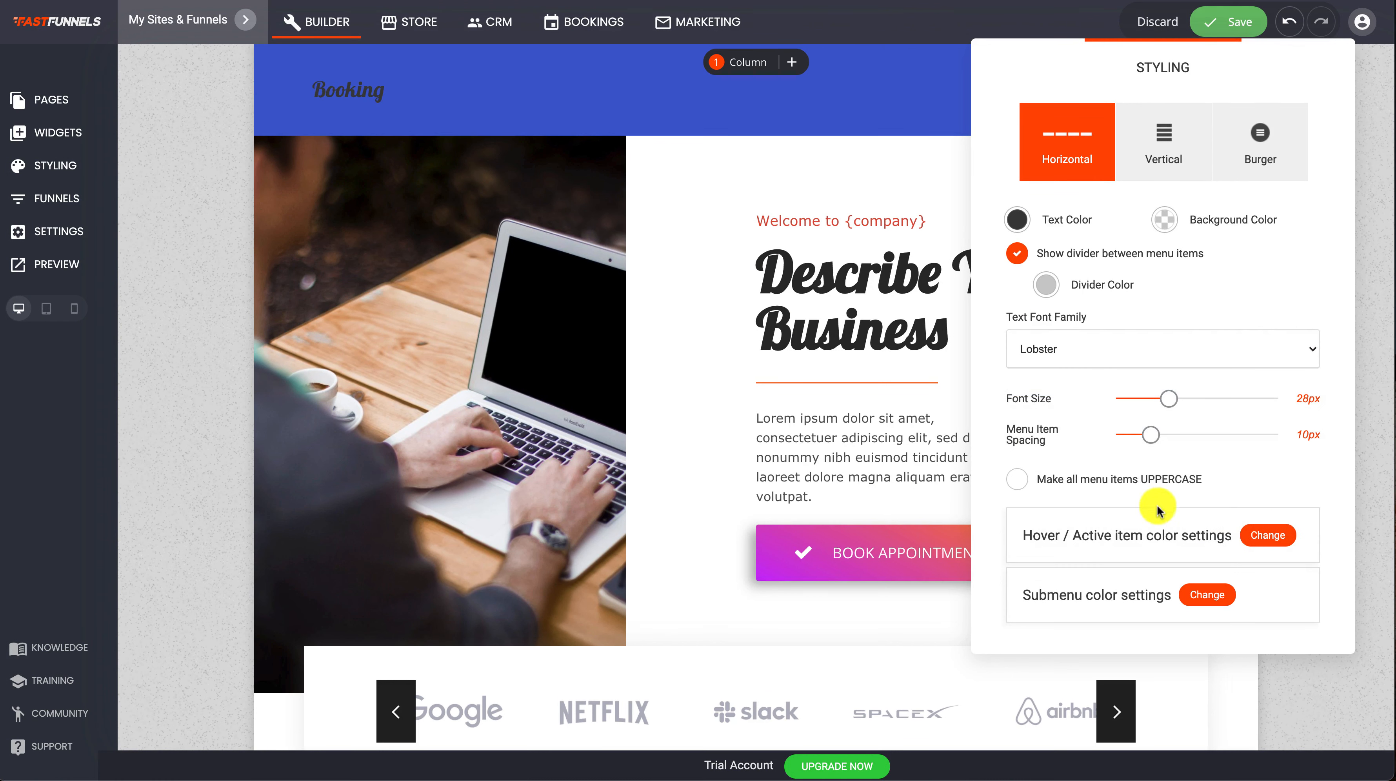
left_click(1017, 219)
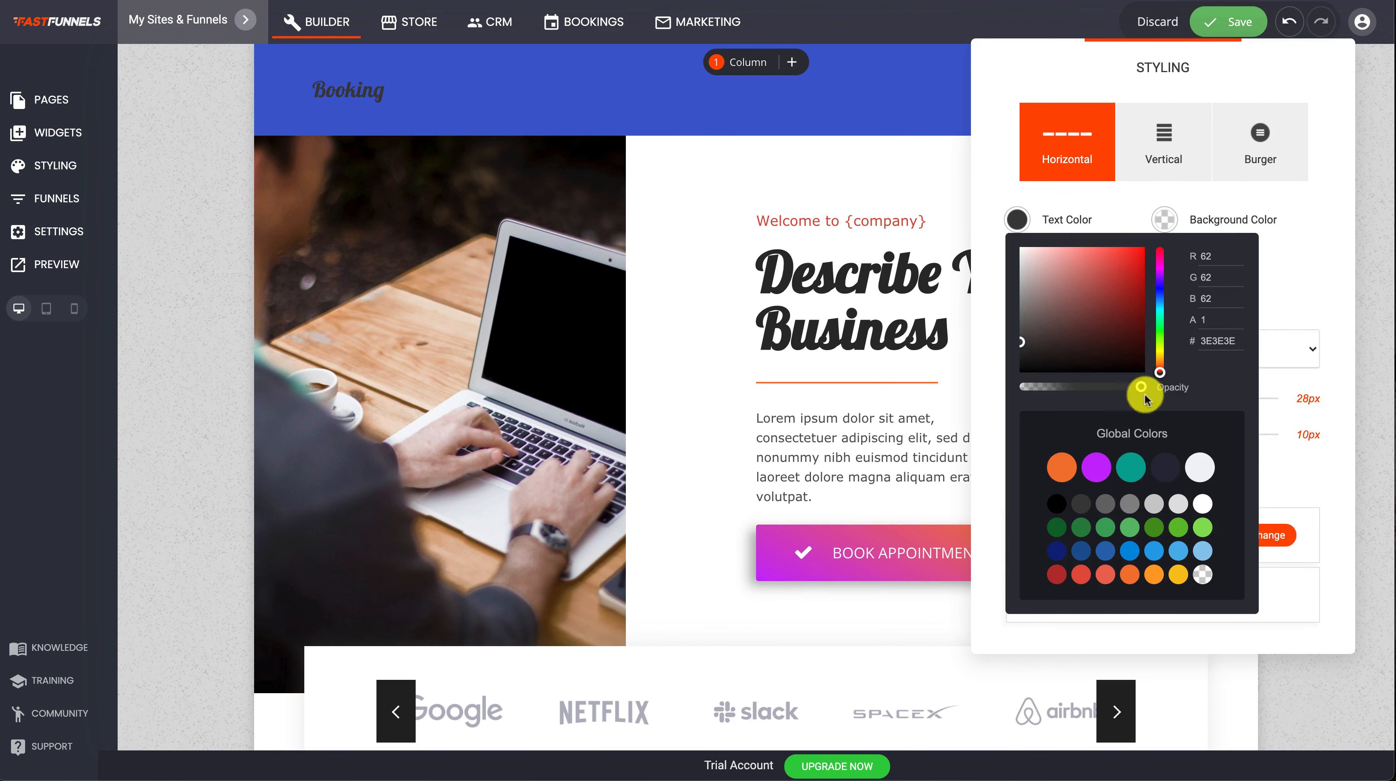
left_click(1206, 468)
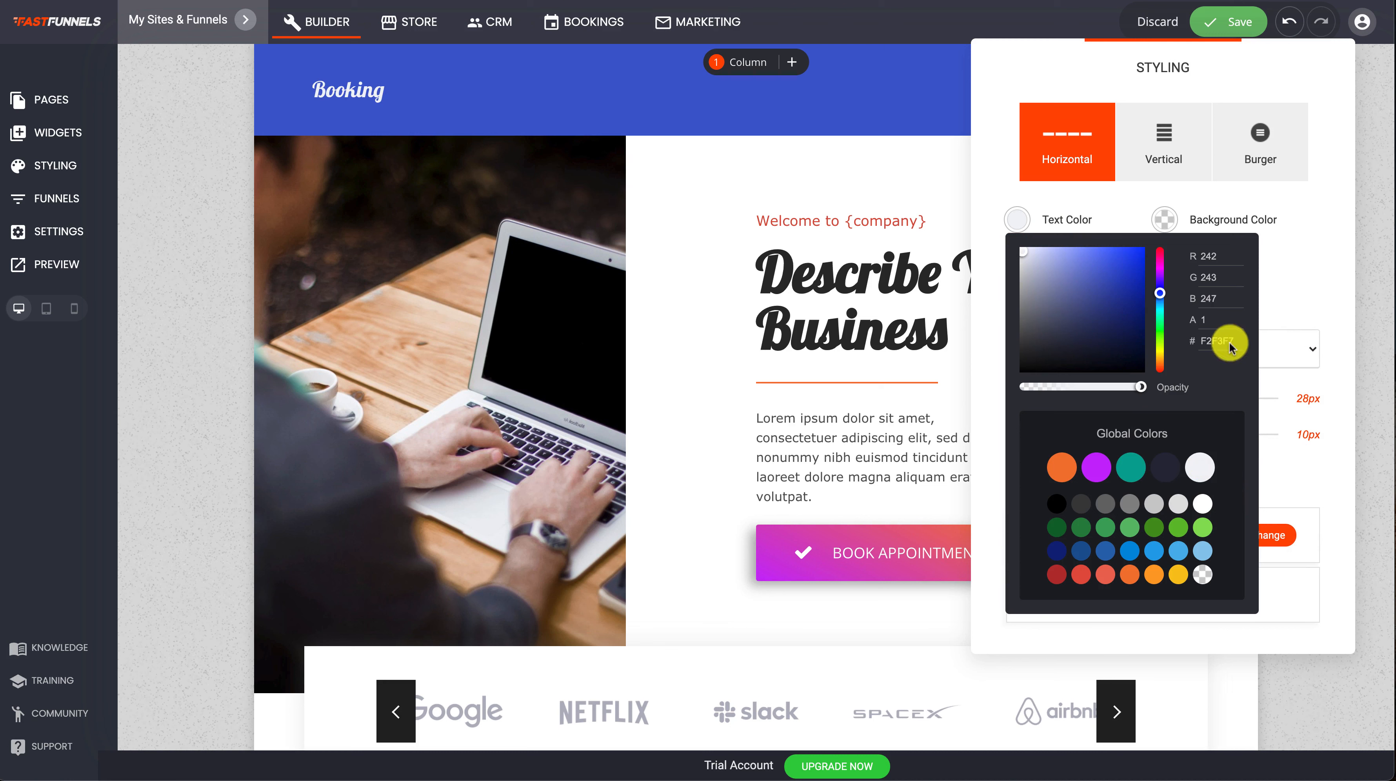
left_click(1313, 265)
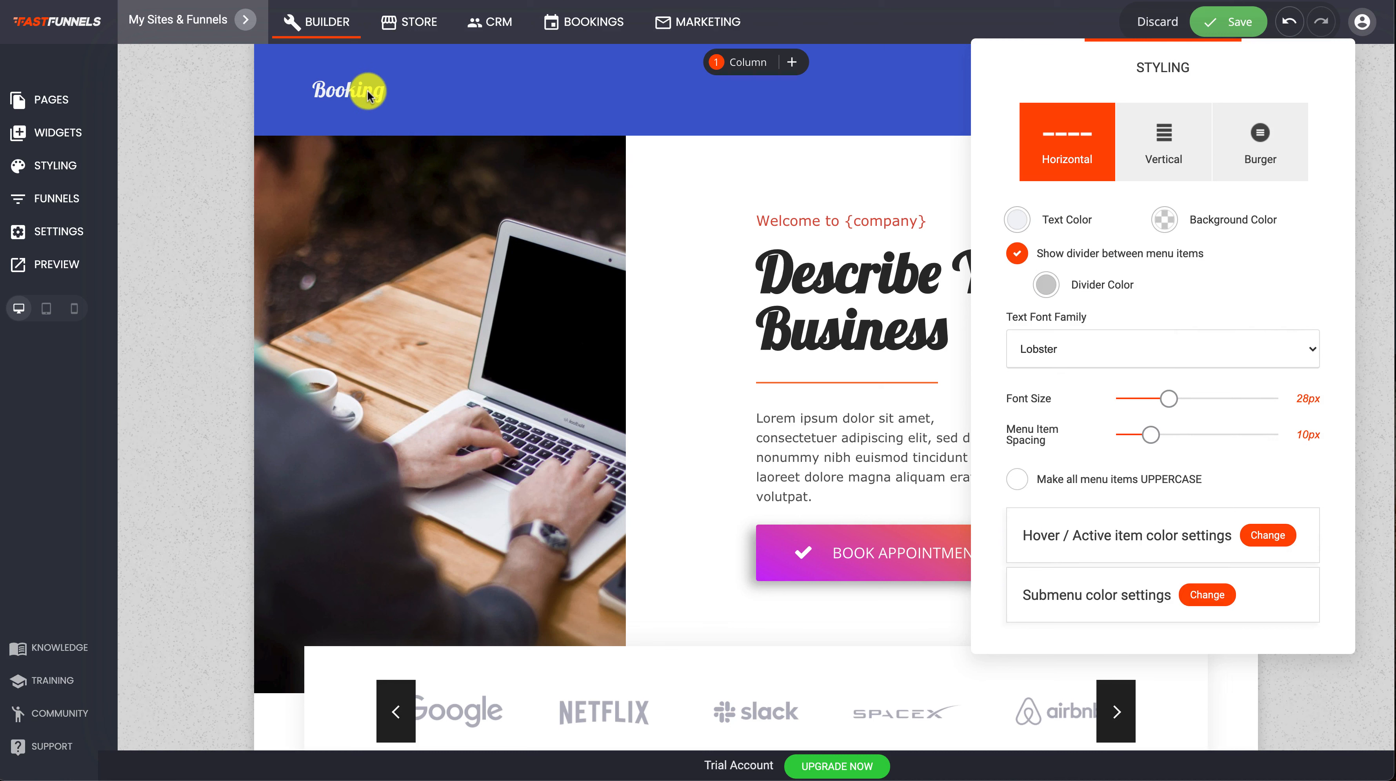
left_click(945, 98)
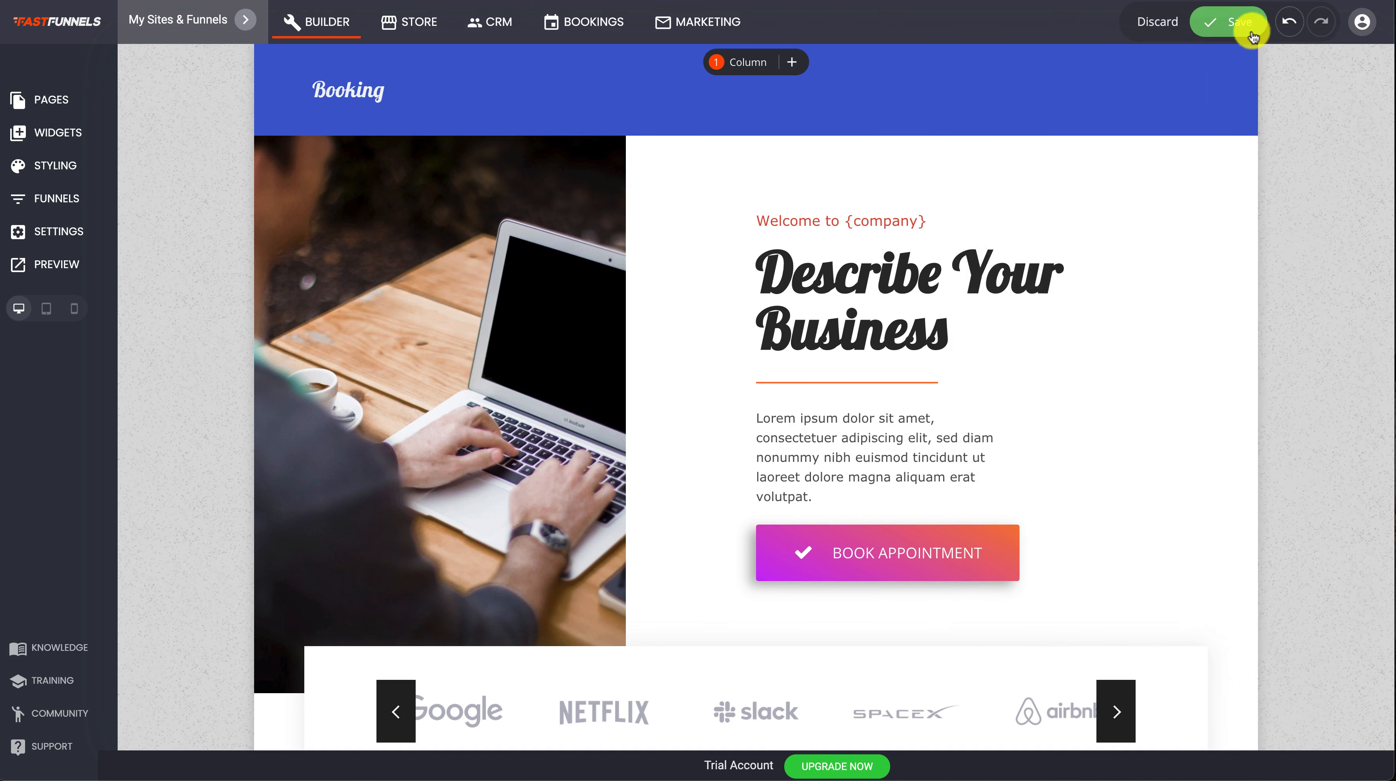
left_click(1258, 32)
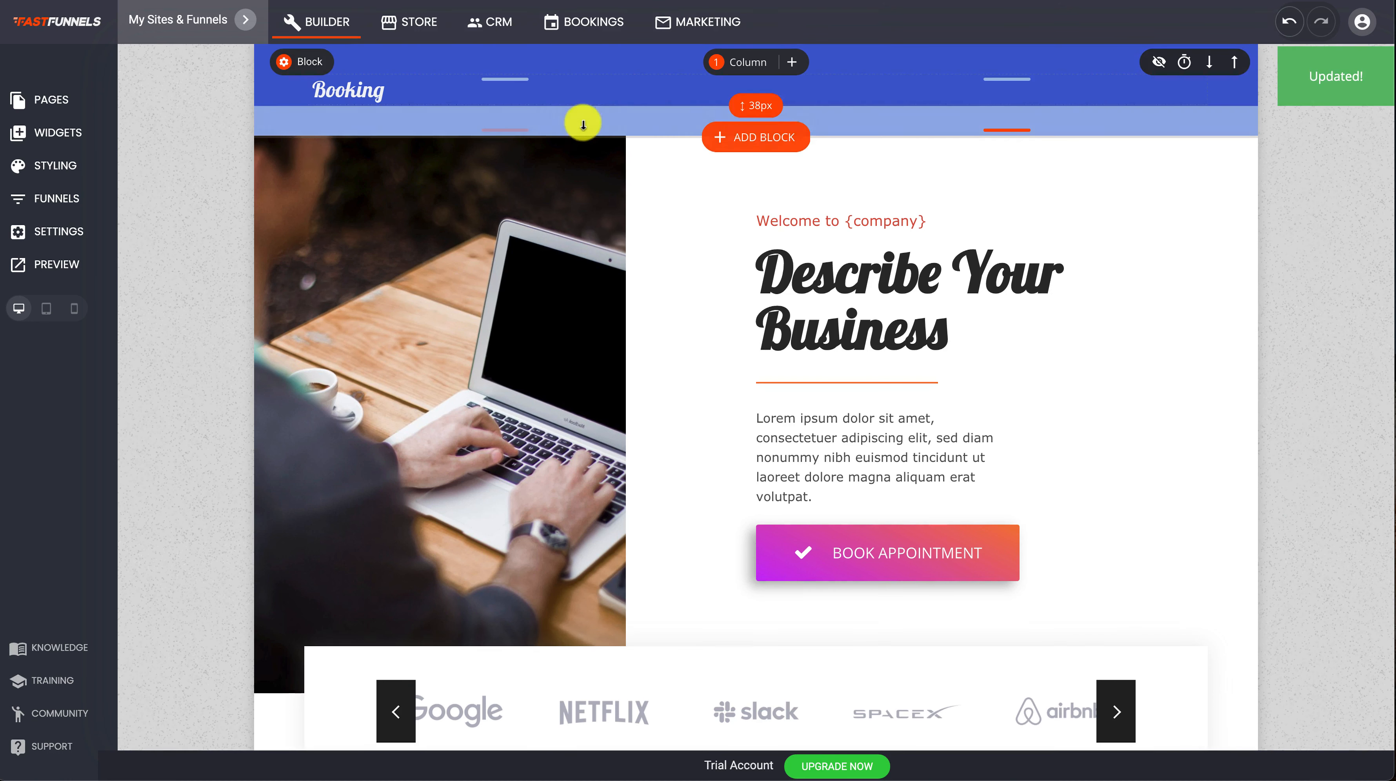
Add a second menu item linked to the Service Page (Design 3) funnel step, rename it Service Page, and save the page
left_click(474, 102)
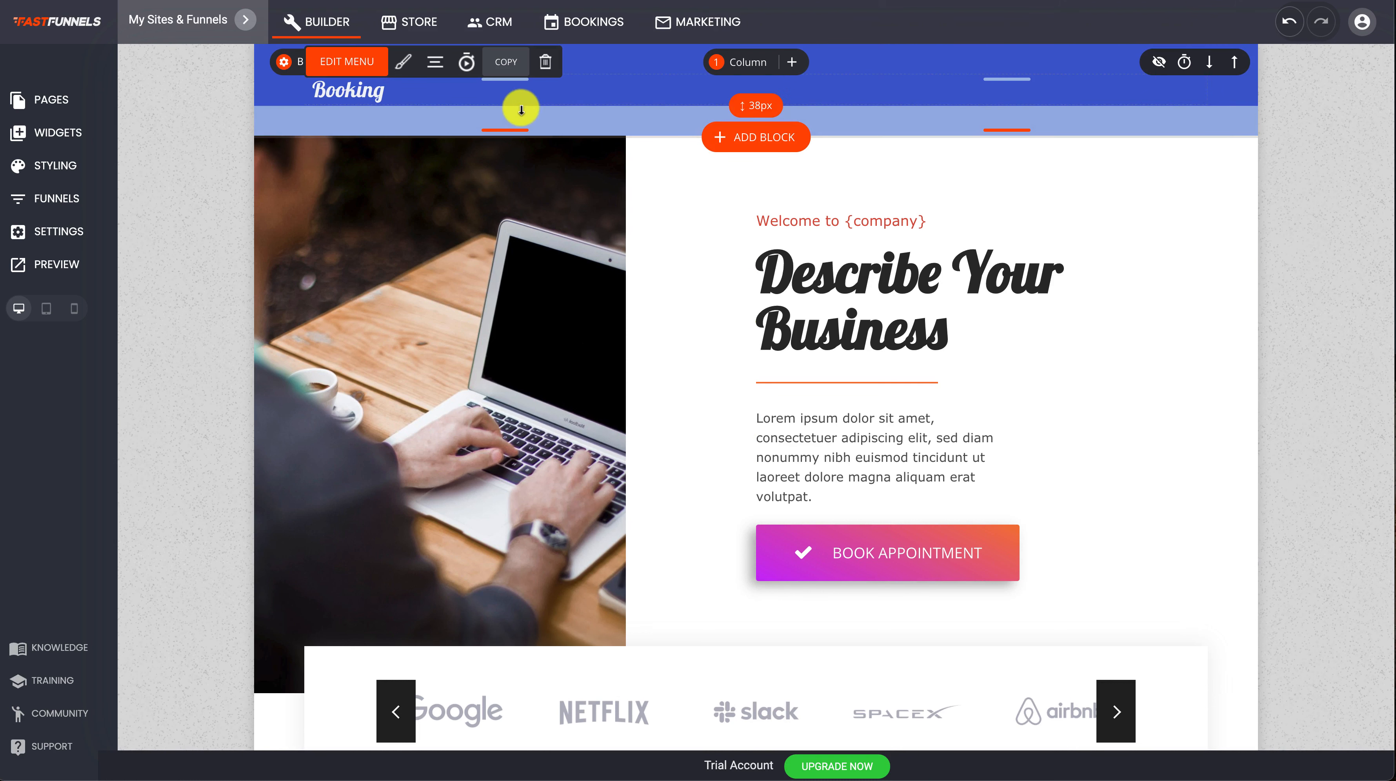
left_click(372, 68)
left_click(1197, 99)
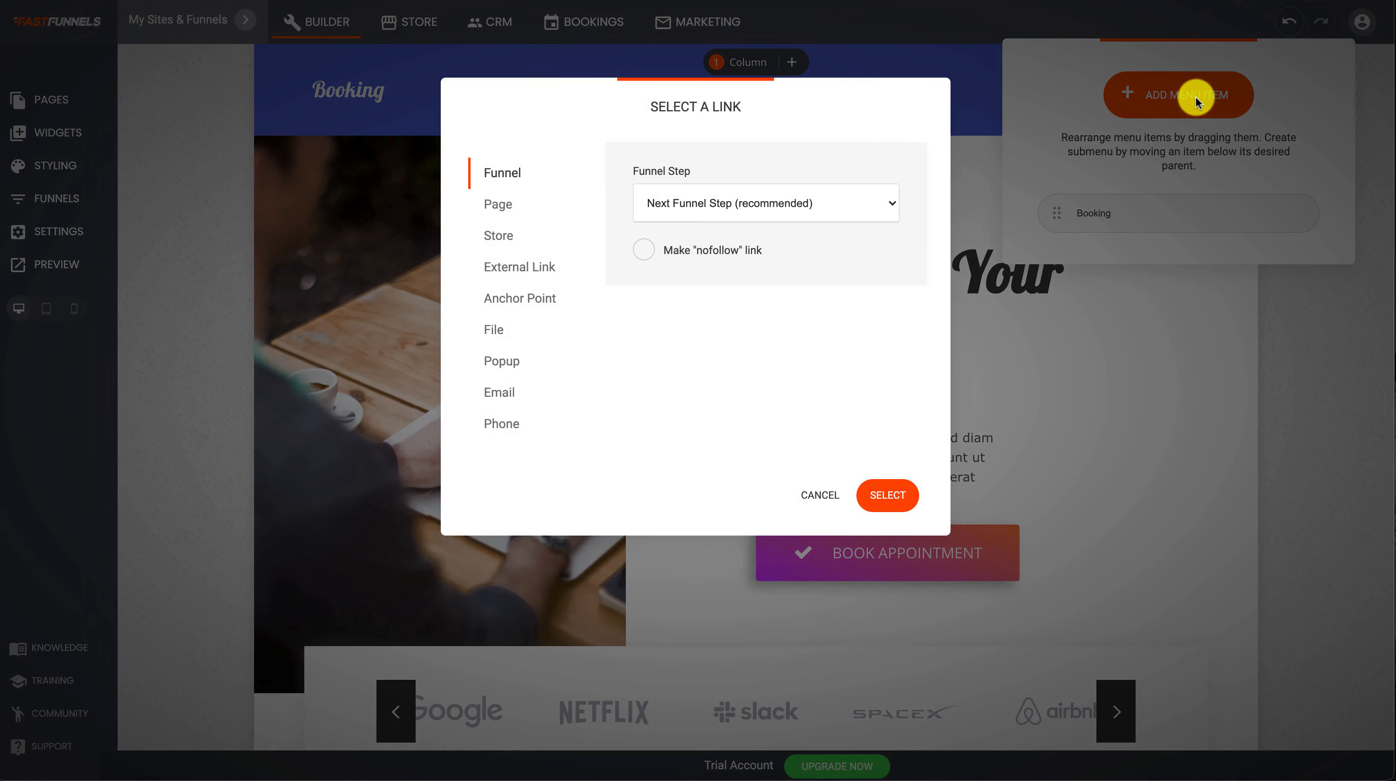
left_click(709, 205)
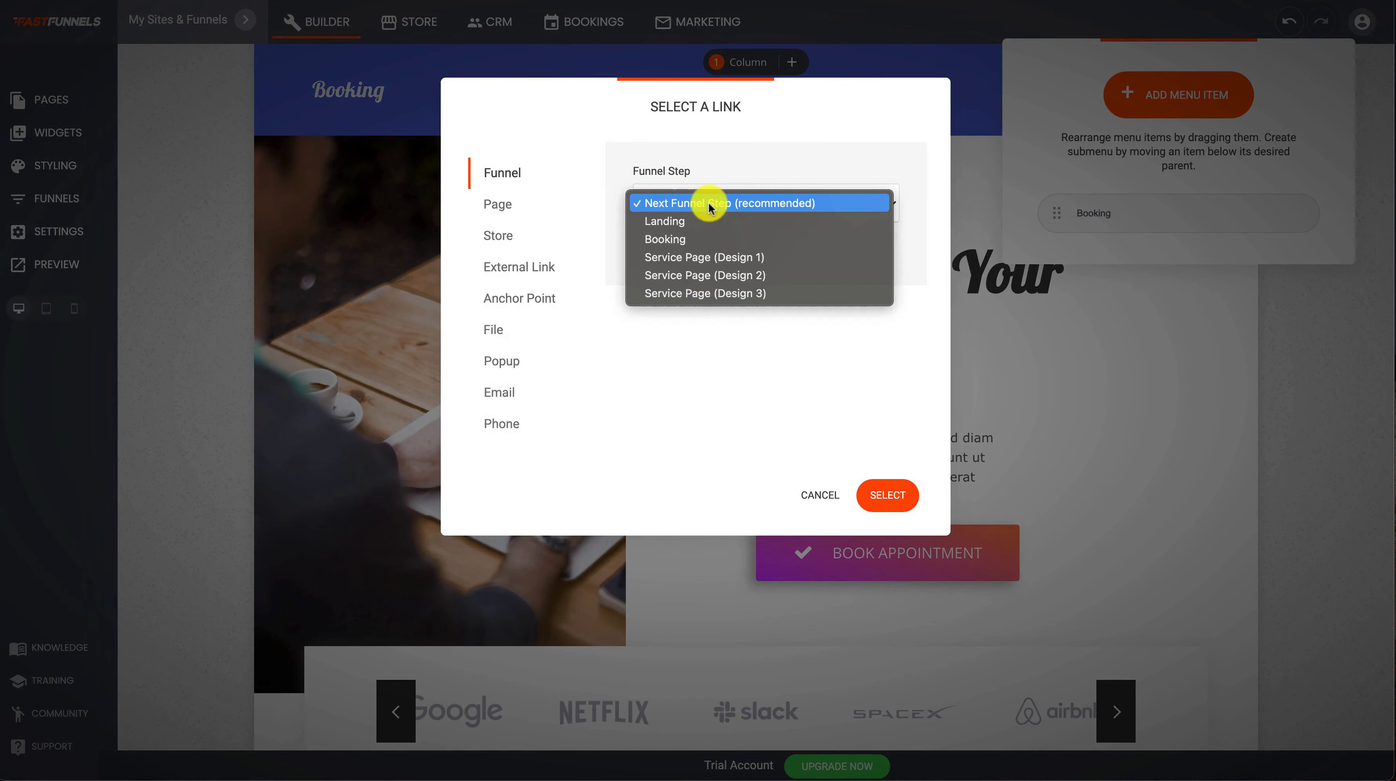
left_click(705, 258)
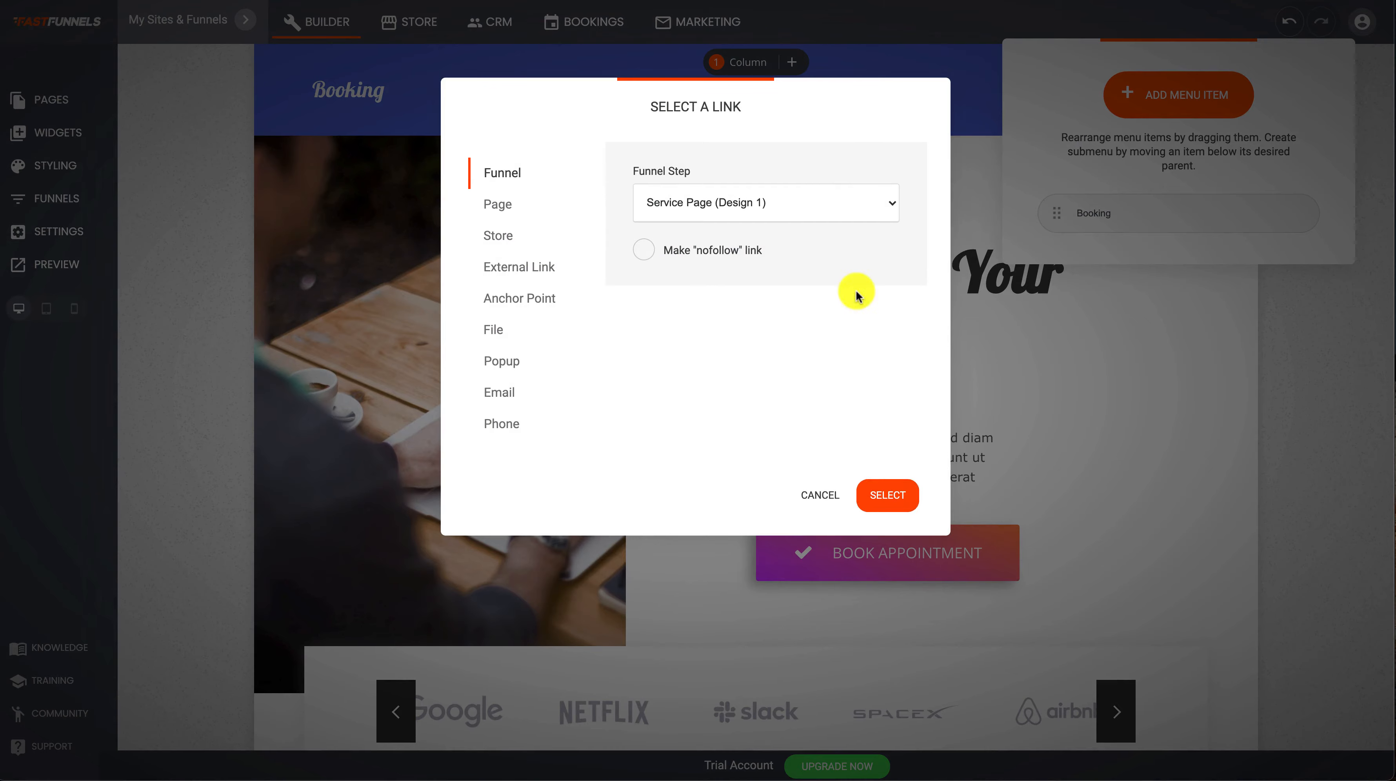
left_click(757, 202)
left_click(751, 244)
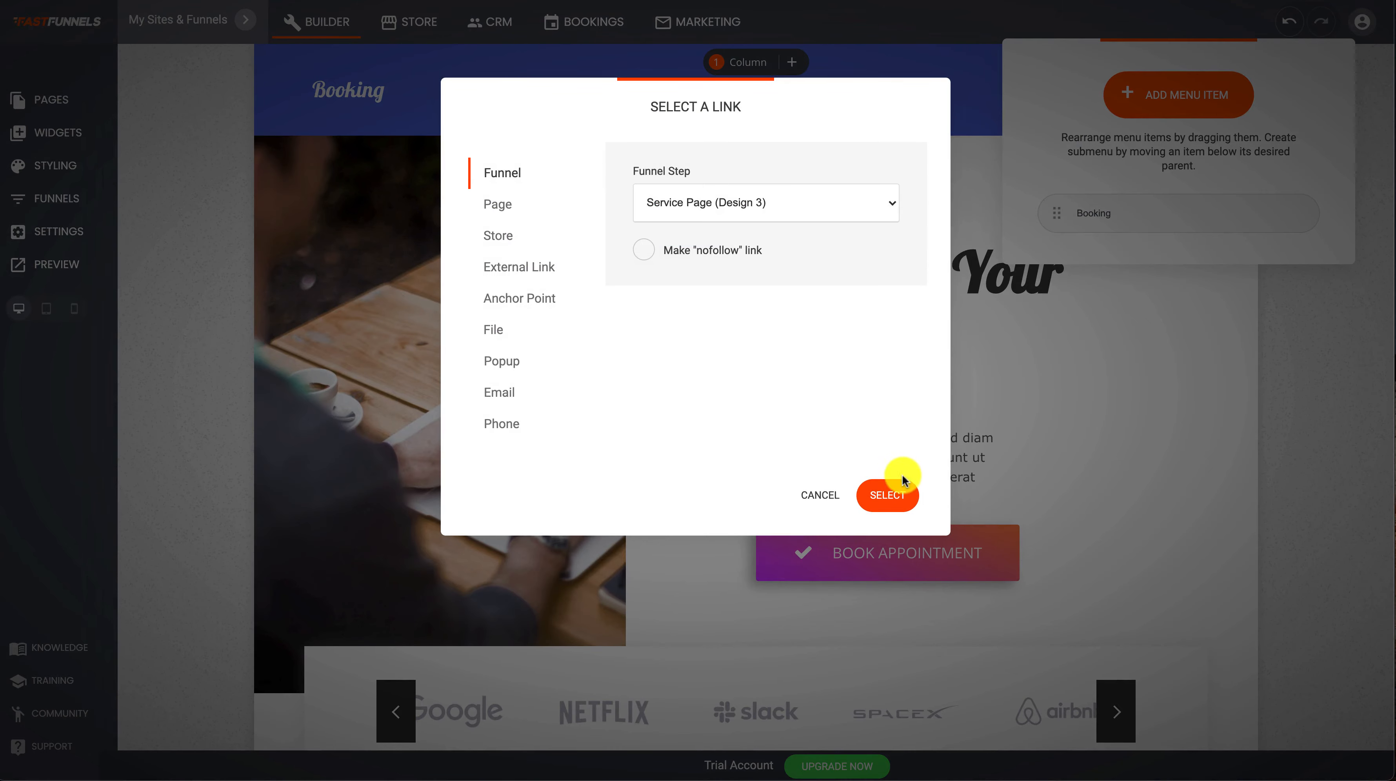
left_click(894, 494)
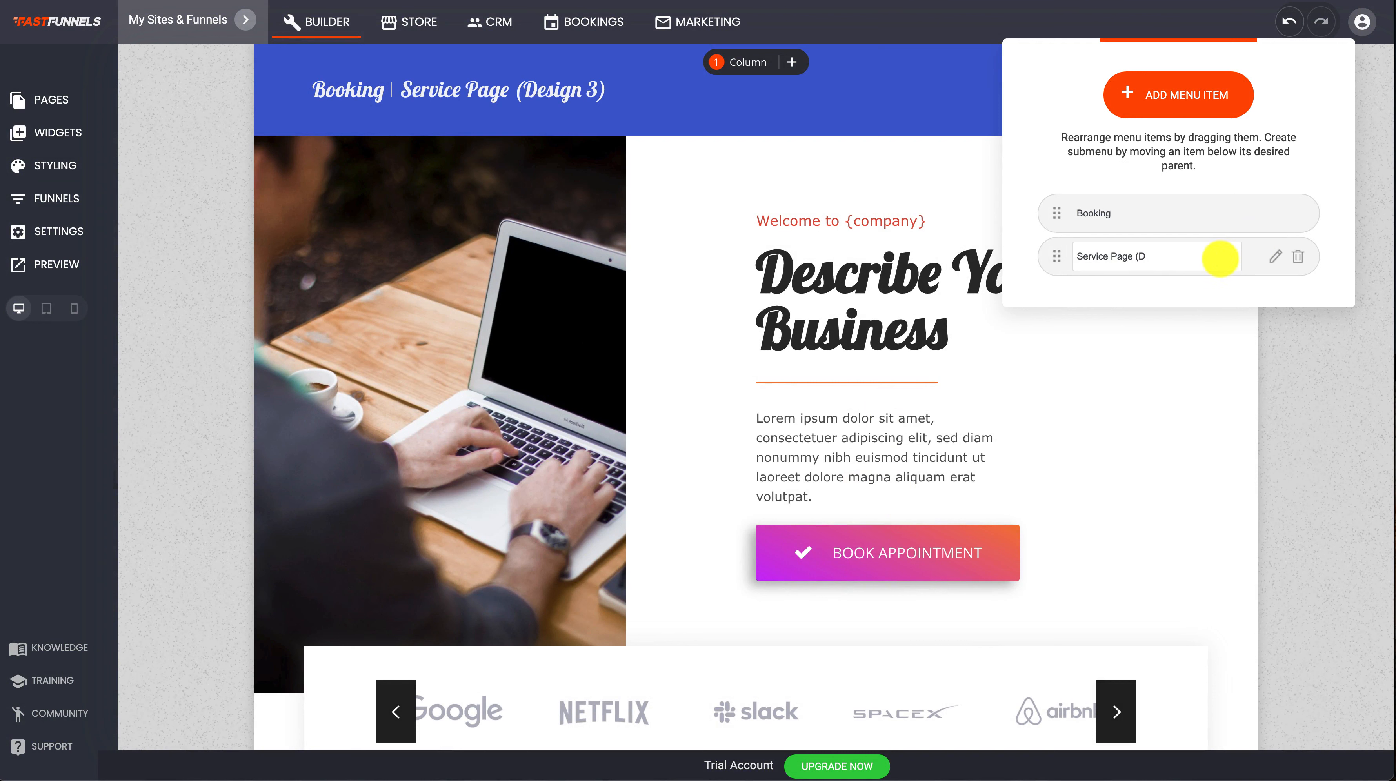
left_click(1114, 385)
left_click(1239, 25)
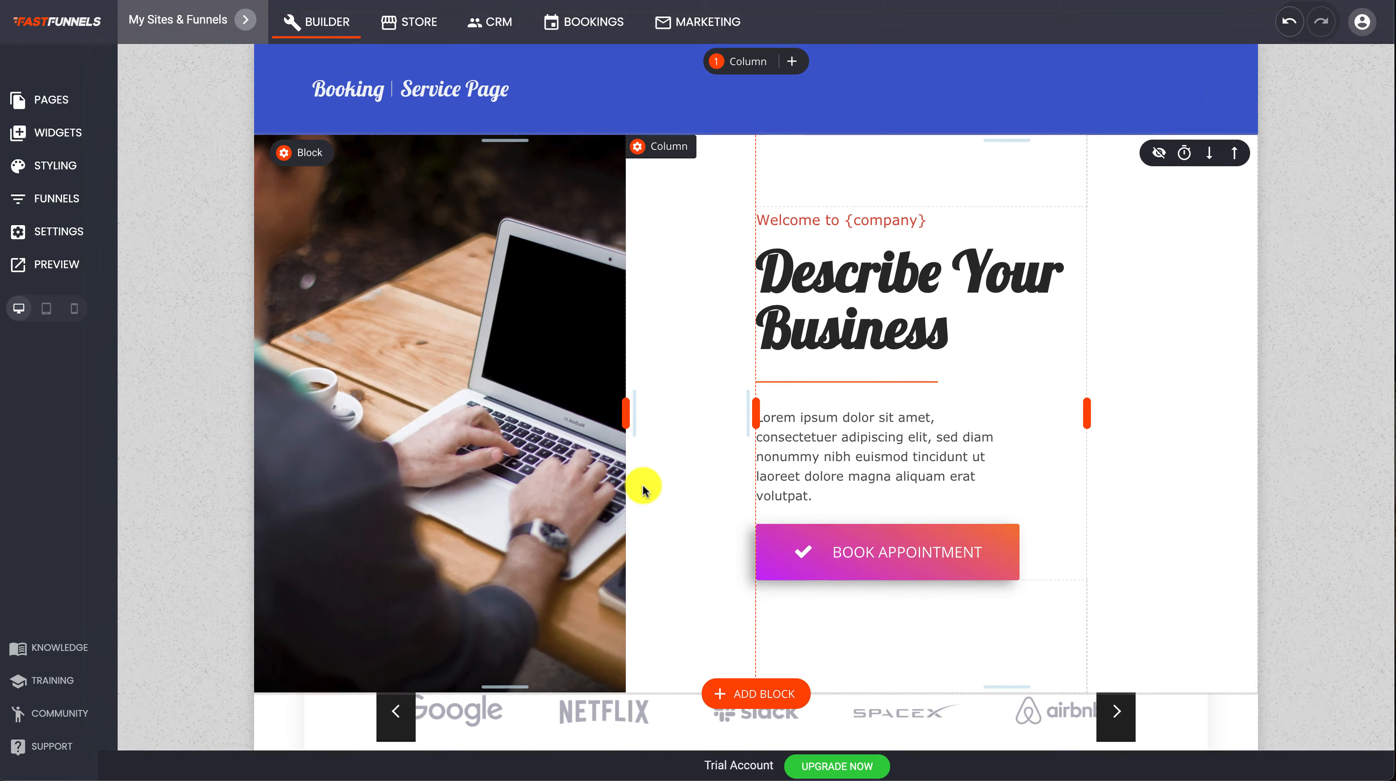
Add an anchor point named section to the block with the yellow-sweater photo and feature text, and save the page
scroll(642, 485, "down", 20)
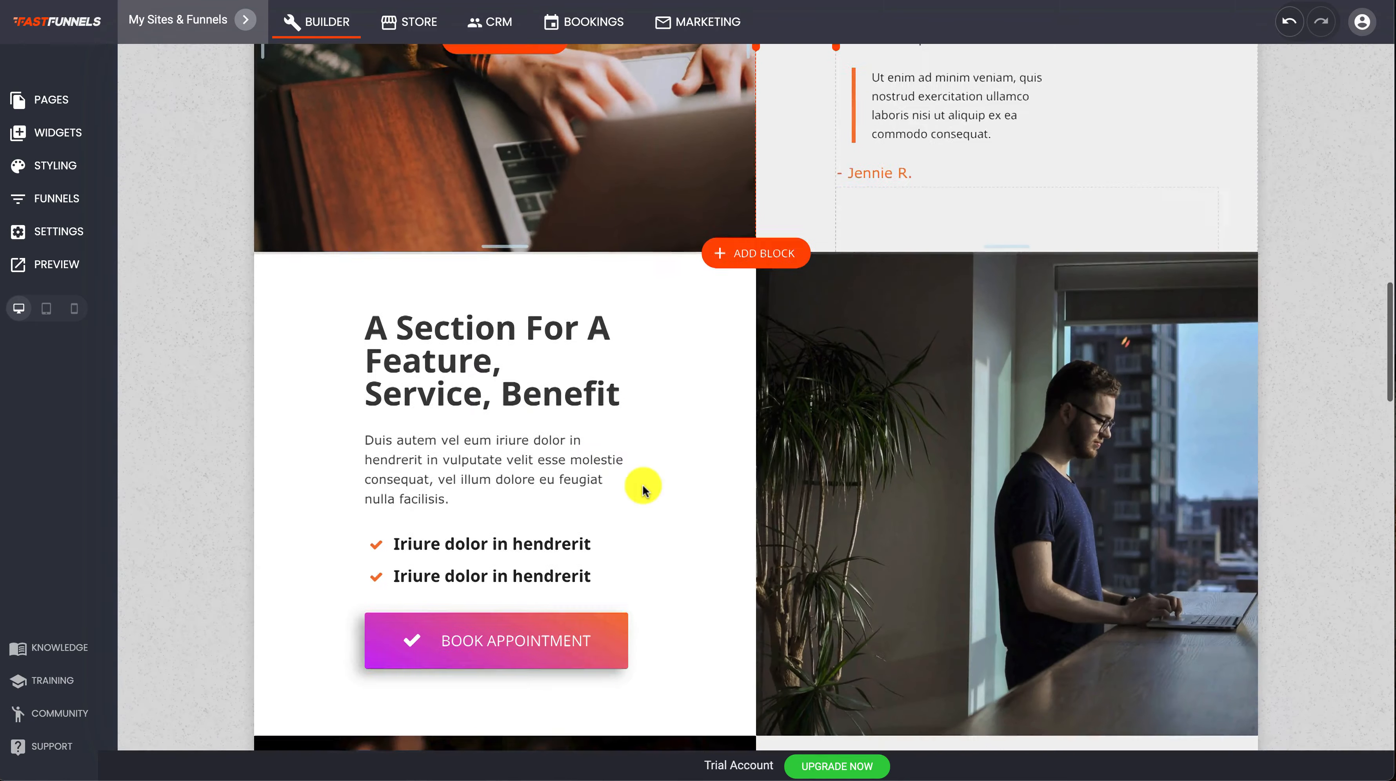
scroll(642, 484, "up", 20)
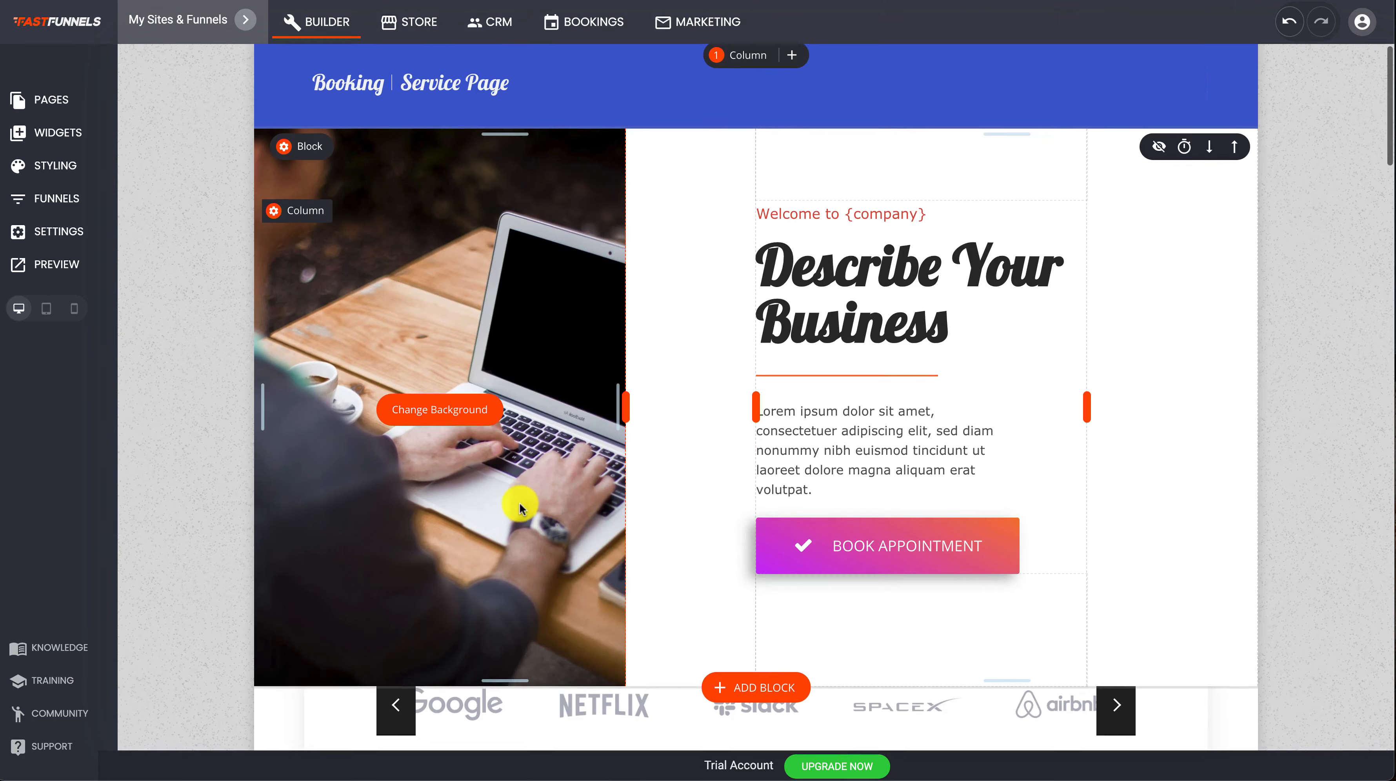
scroll(519, 503, "down", 10)
scroll(520, 503, "down", 8)
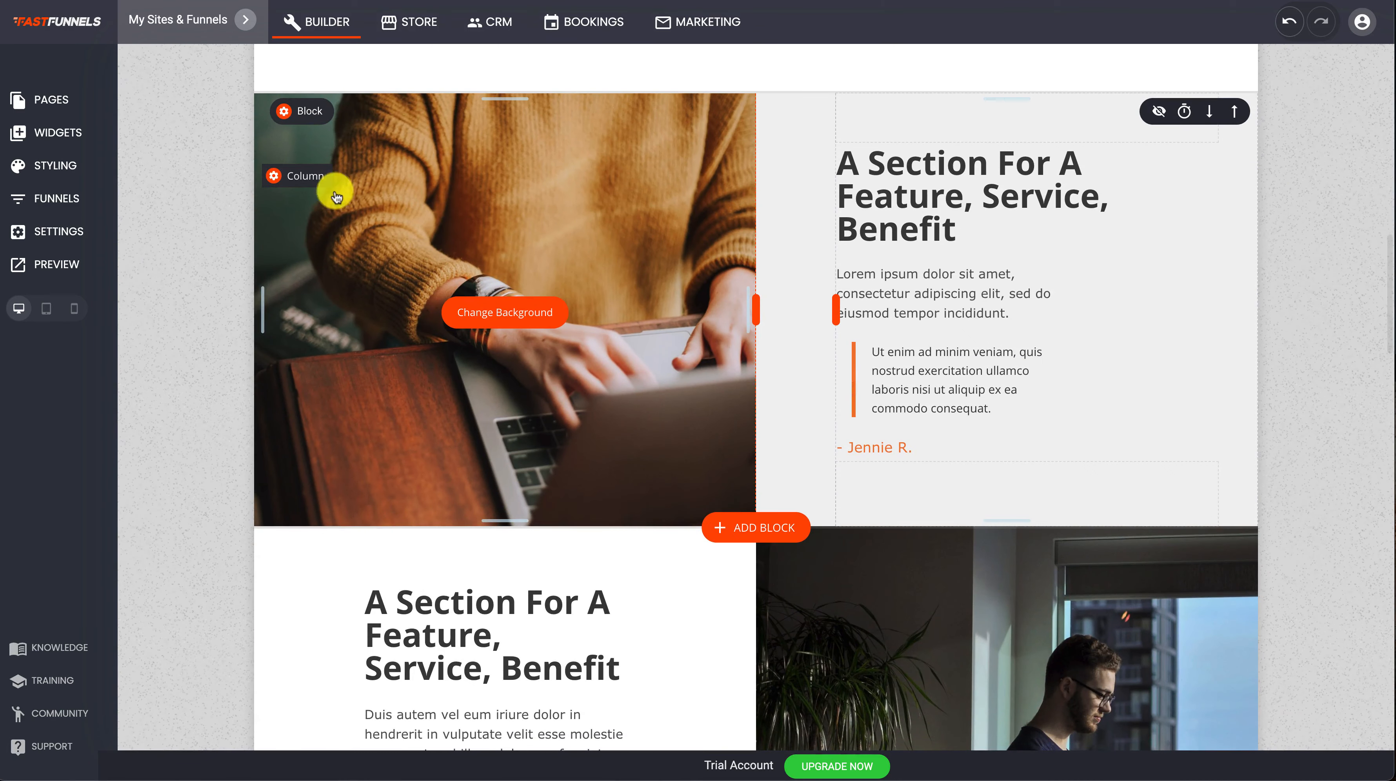
mouse_move(327, 104)
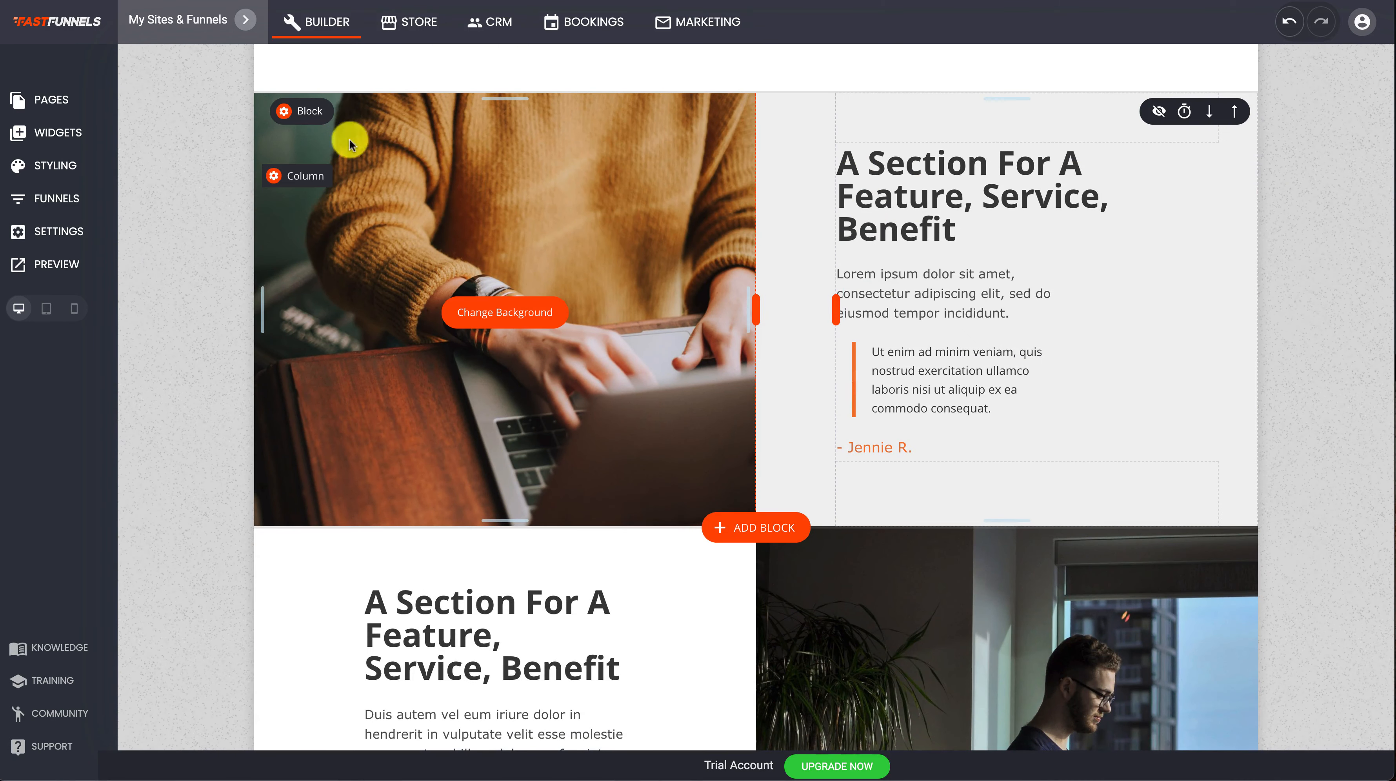
left_click(300, 114)
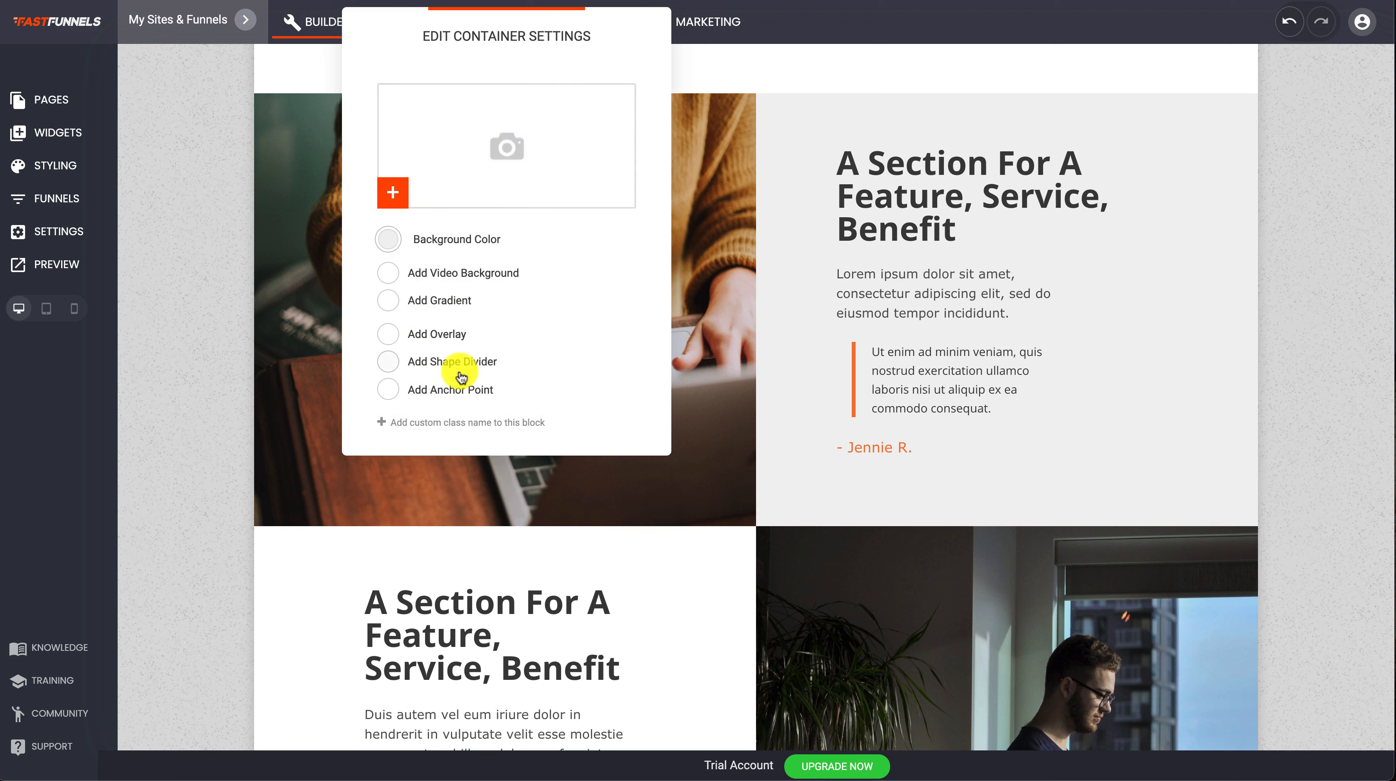
left_click(388, 390)
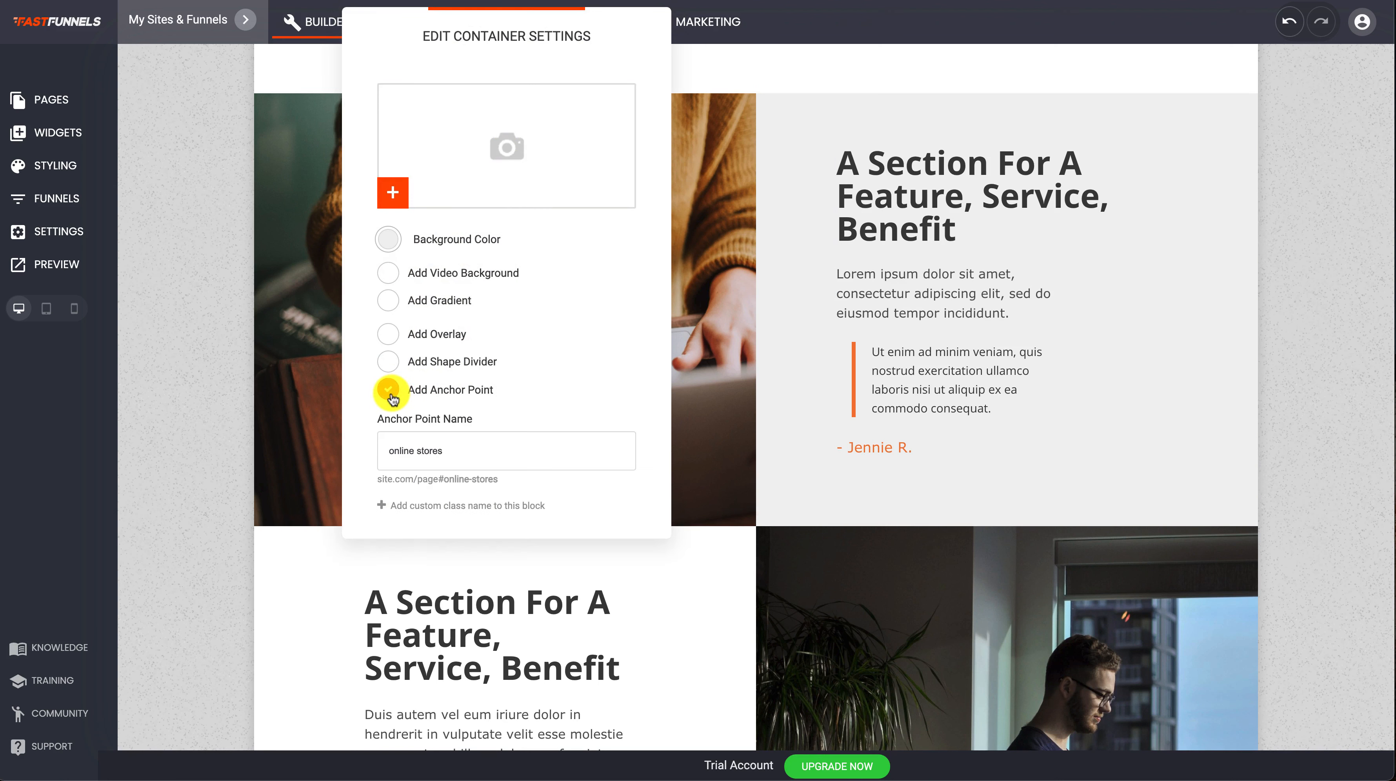
left_click_drag(481, 453, 359, 459)
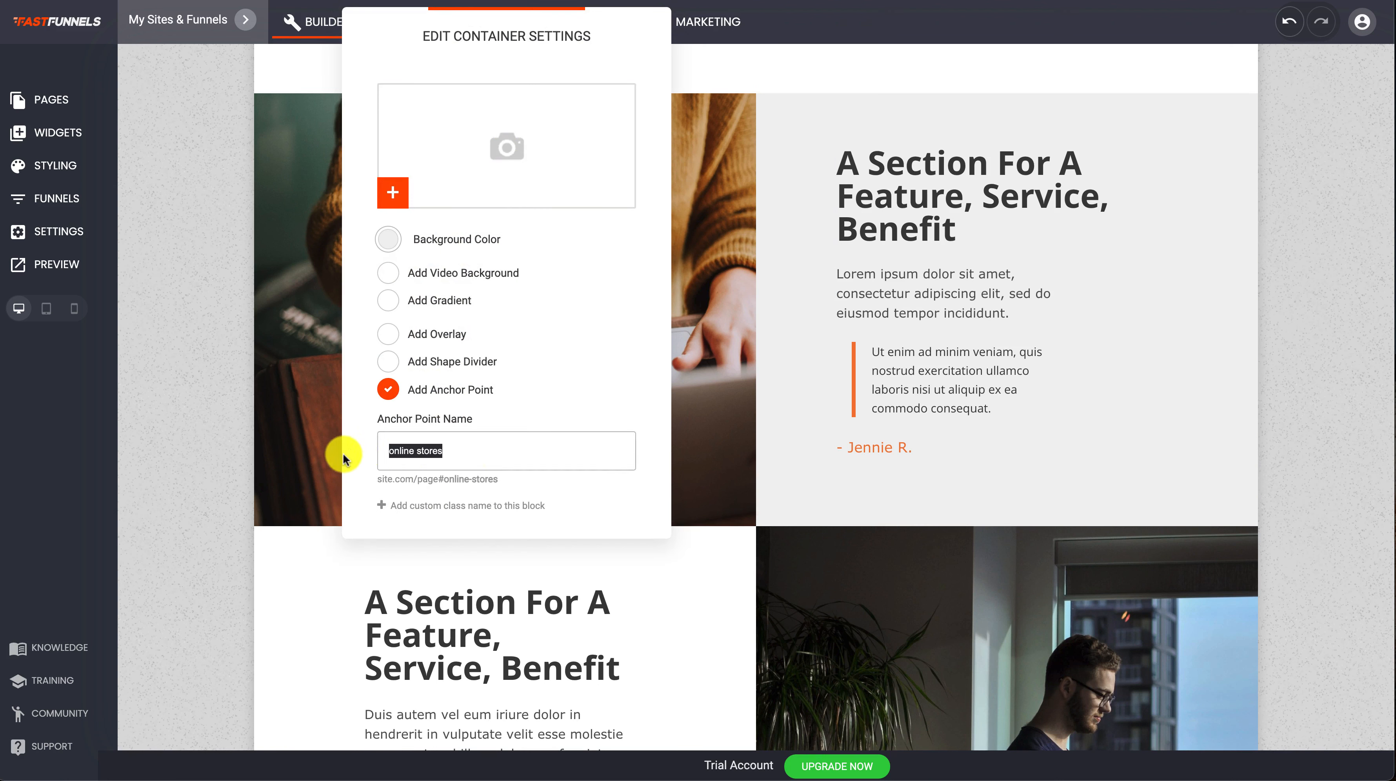
type("section")
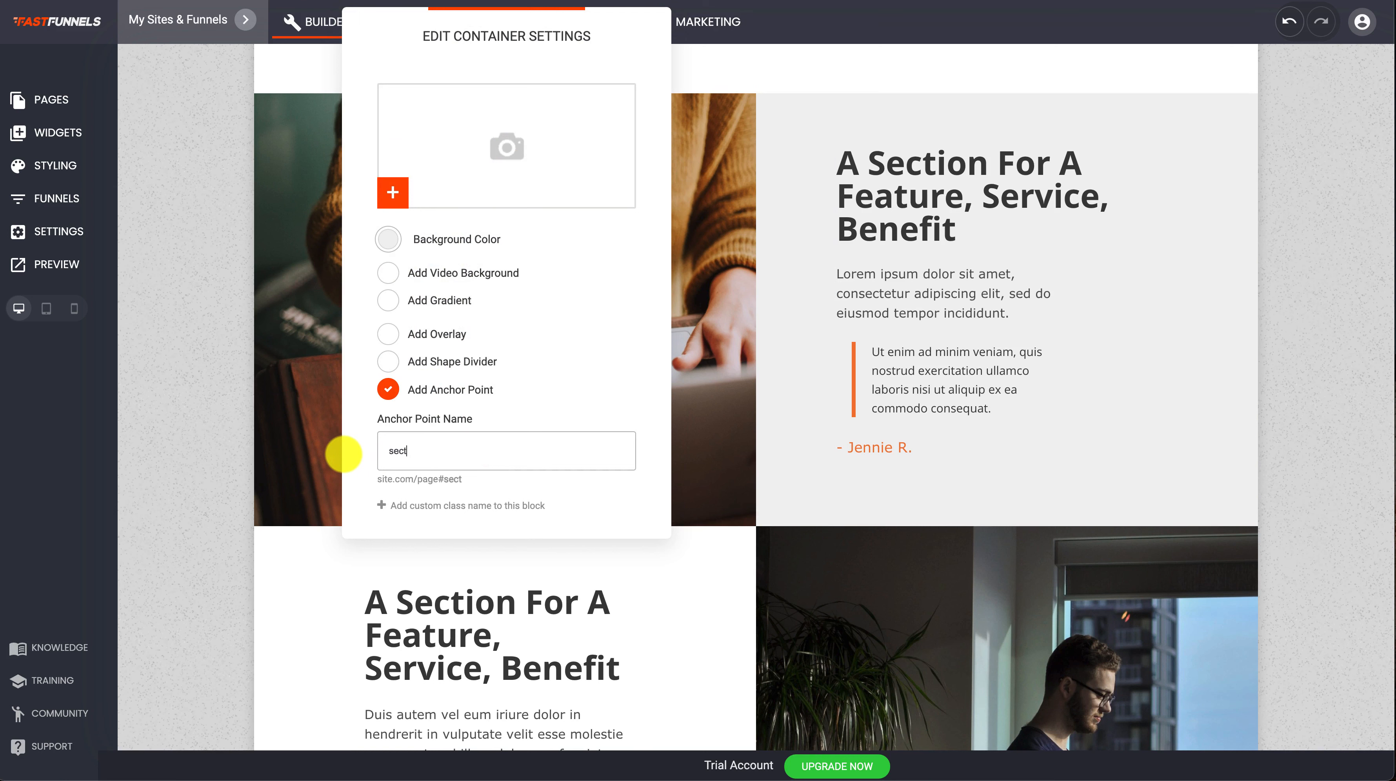
left_click(688, 343)
left_click(1230, 22)
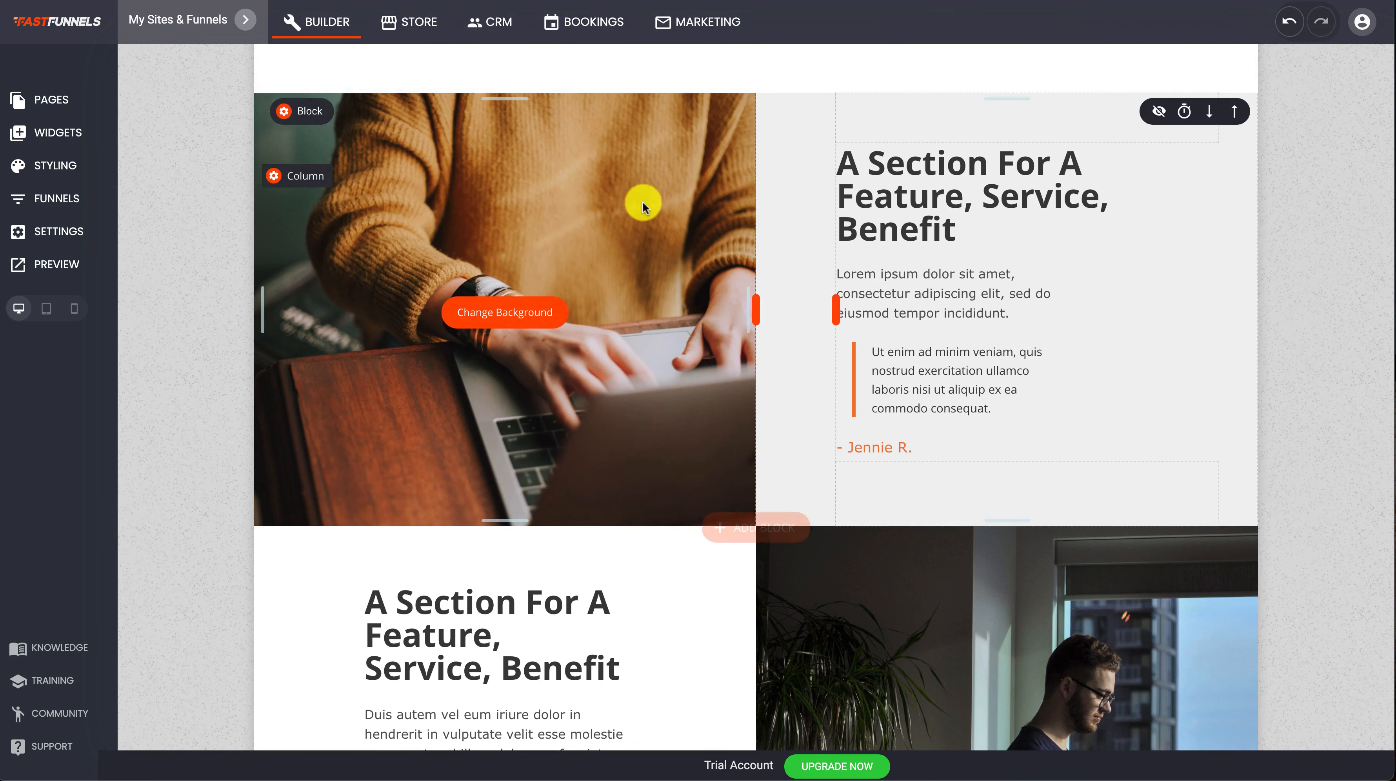
Open the link settings of the Service Page item in the blue block's menu
scroll(673, 200, "up", 15)
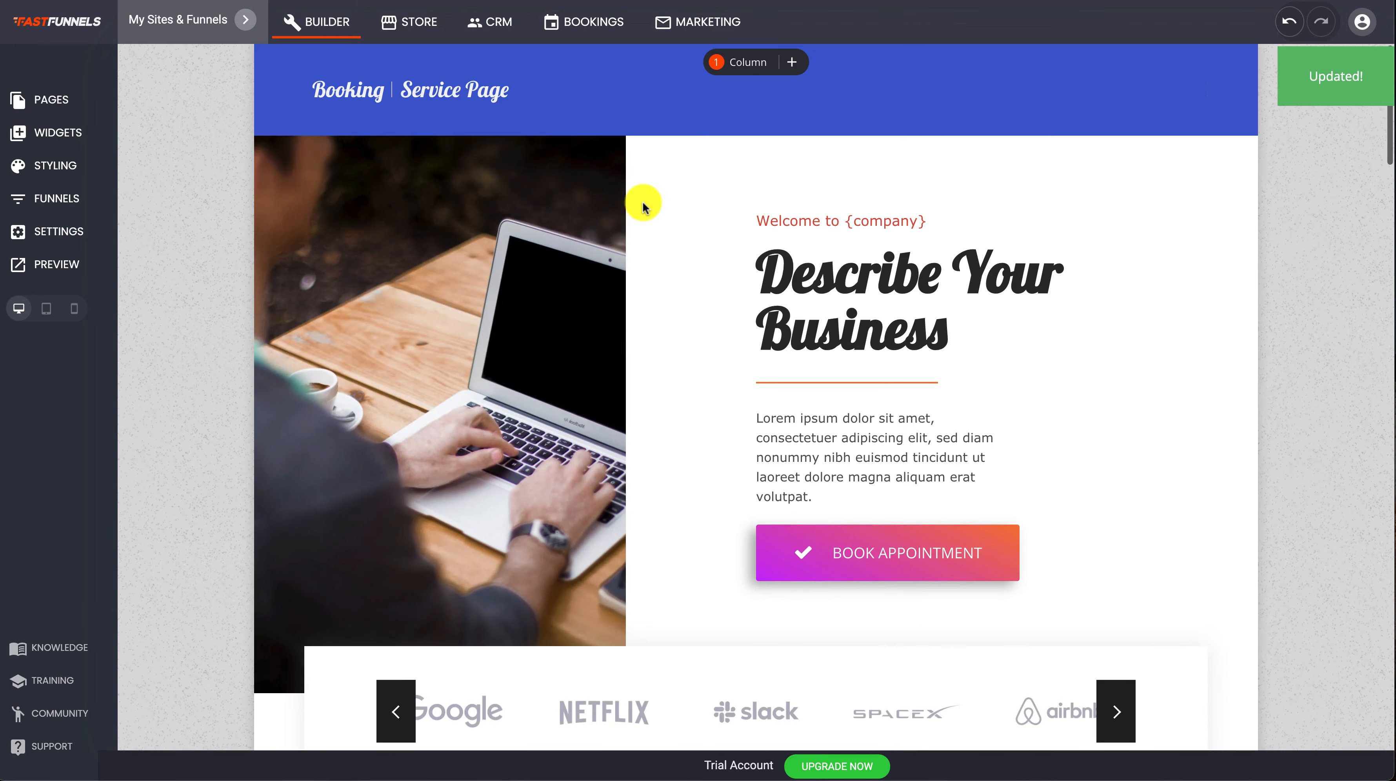
left_click(449, 99)
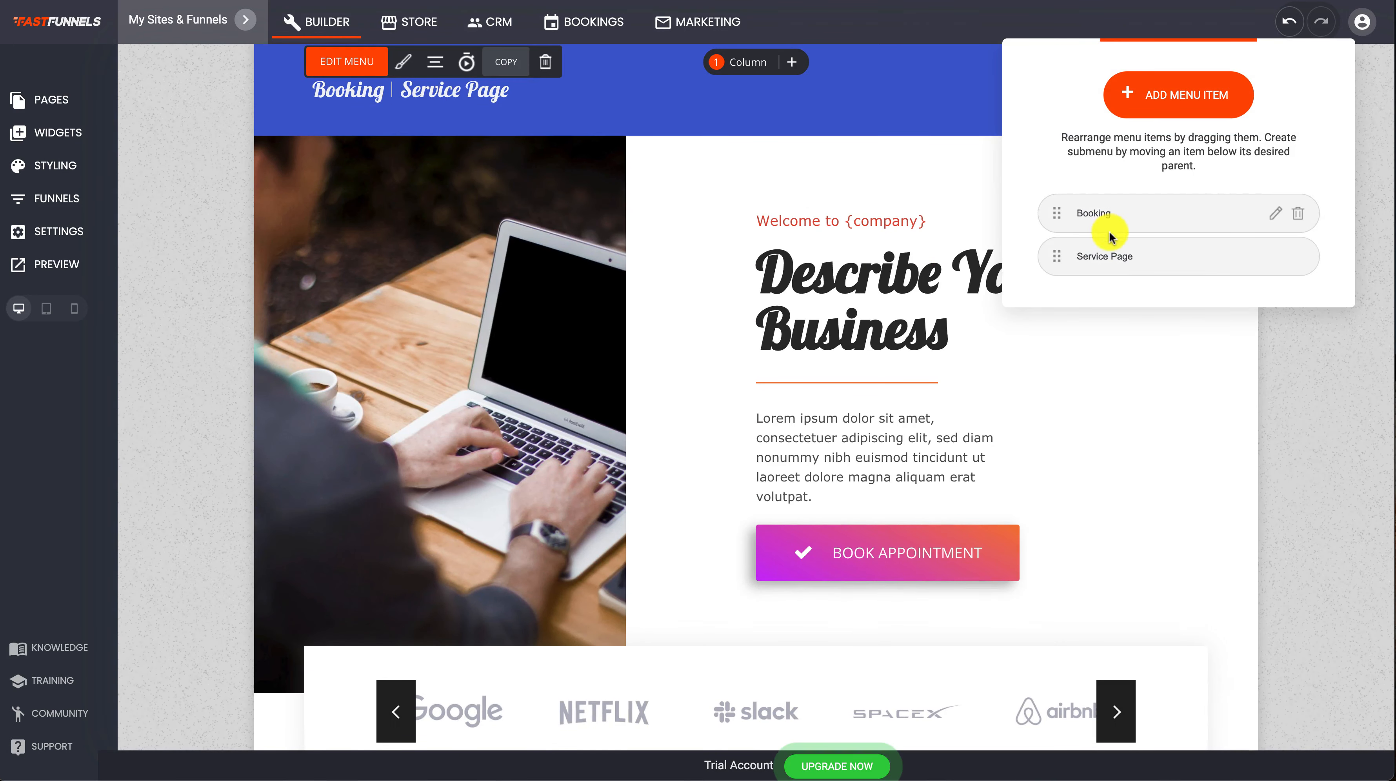
left_click(1276, 258)
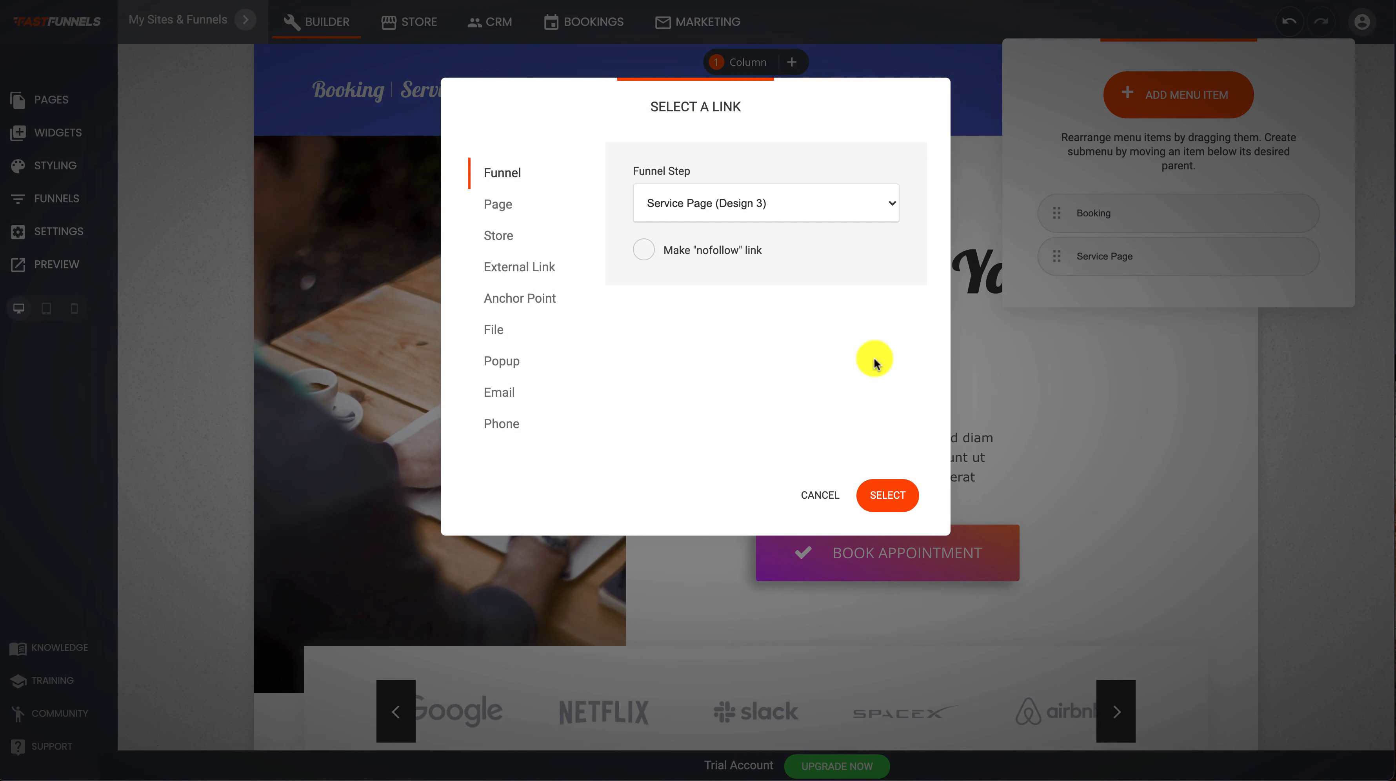
left_click(553, 310)
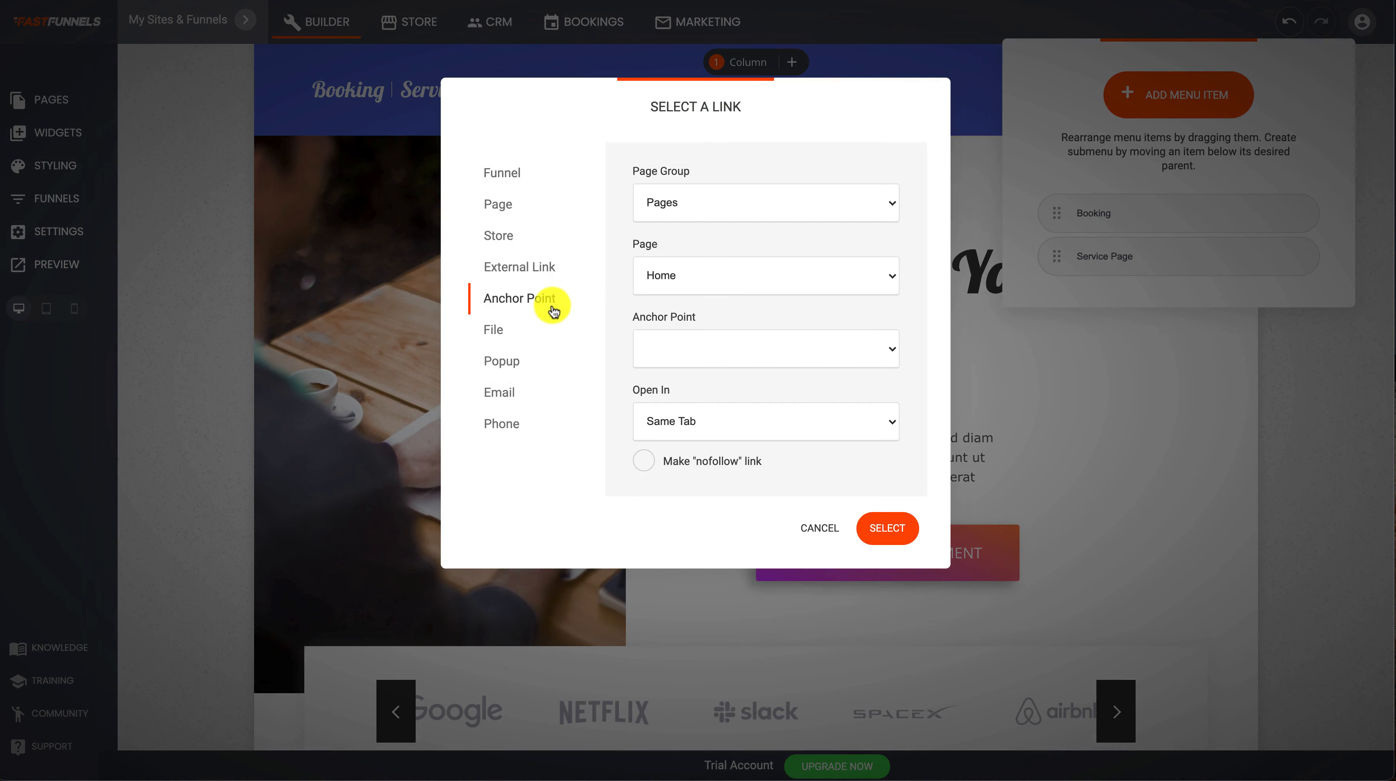
left_click(697, 210)
left_click(696, 209)
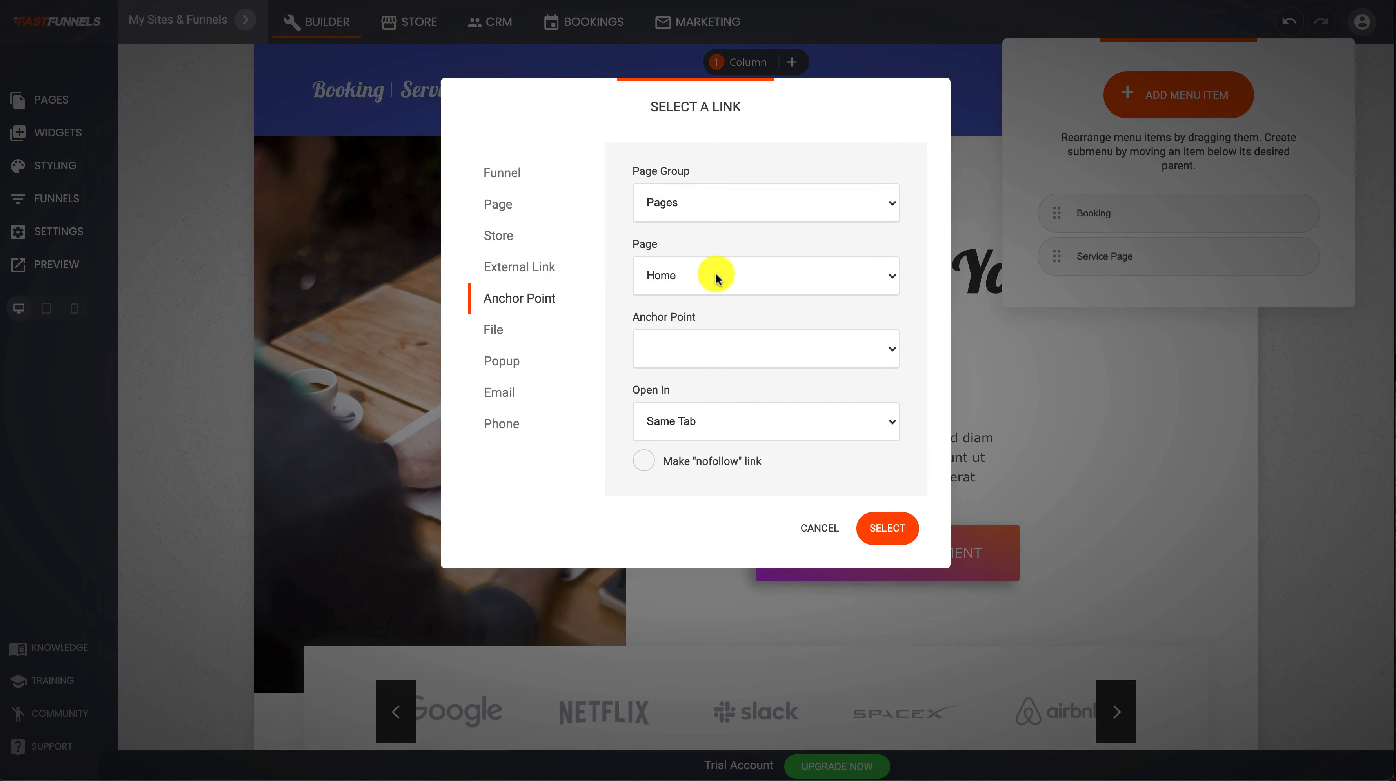
left_click(715, 269)
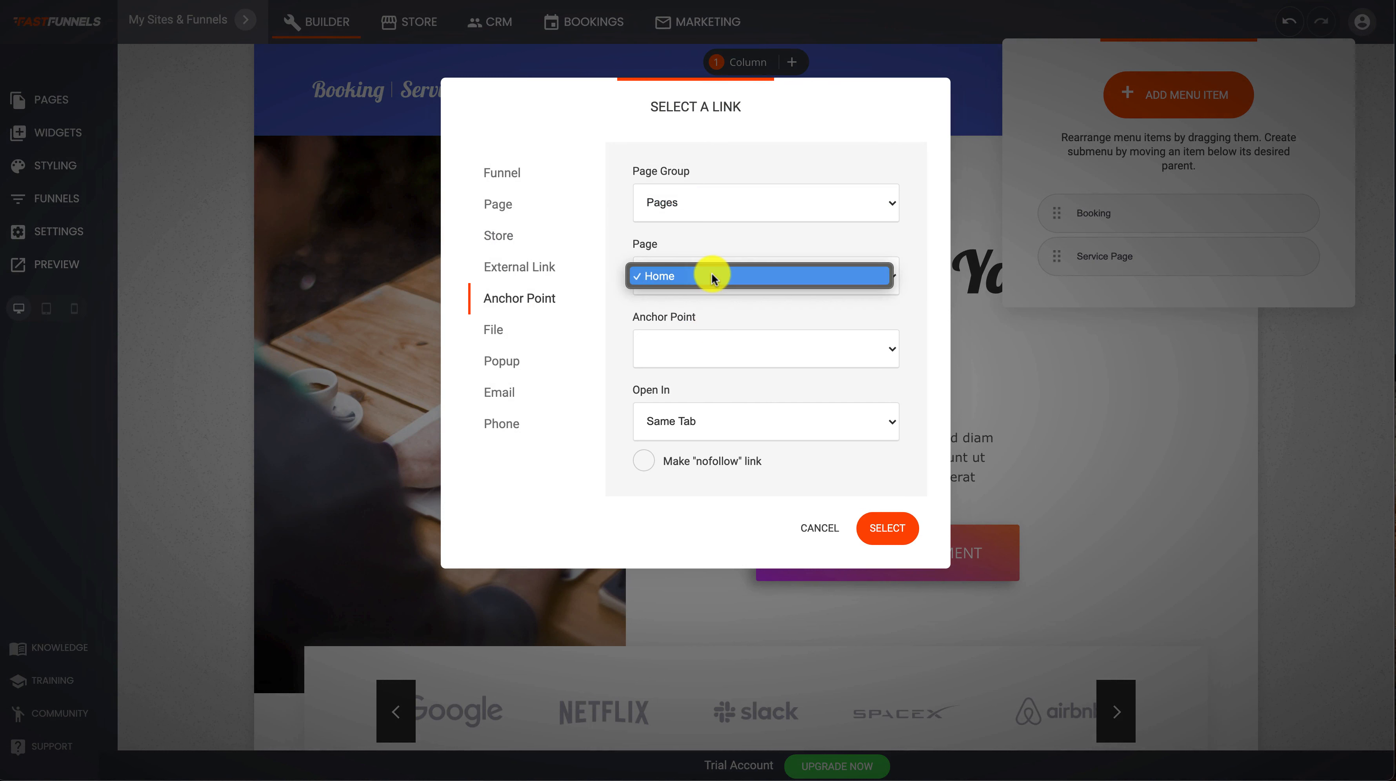
left_click(758, 237)
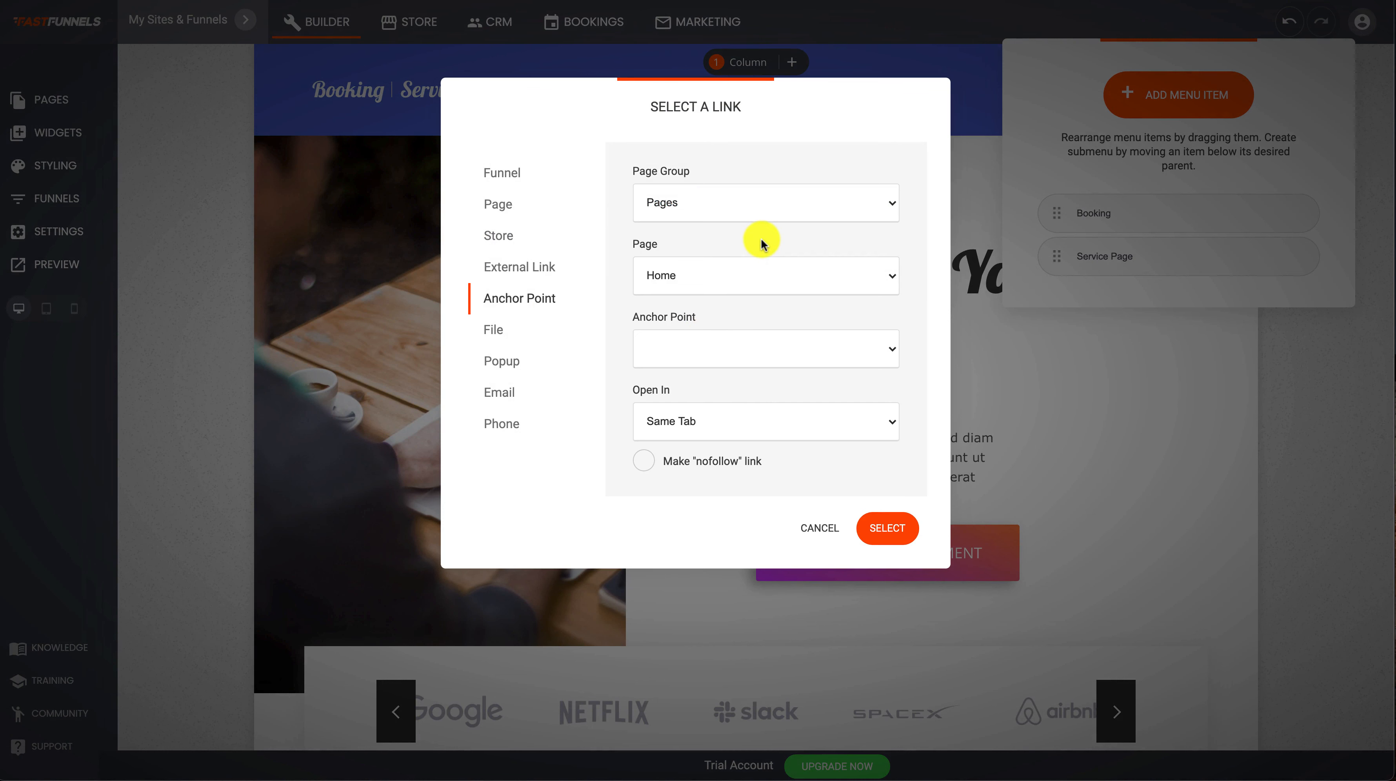
Link the Service Page menu item to the external URL #section with the caption ere, and save the page
left_click(520, 268)
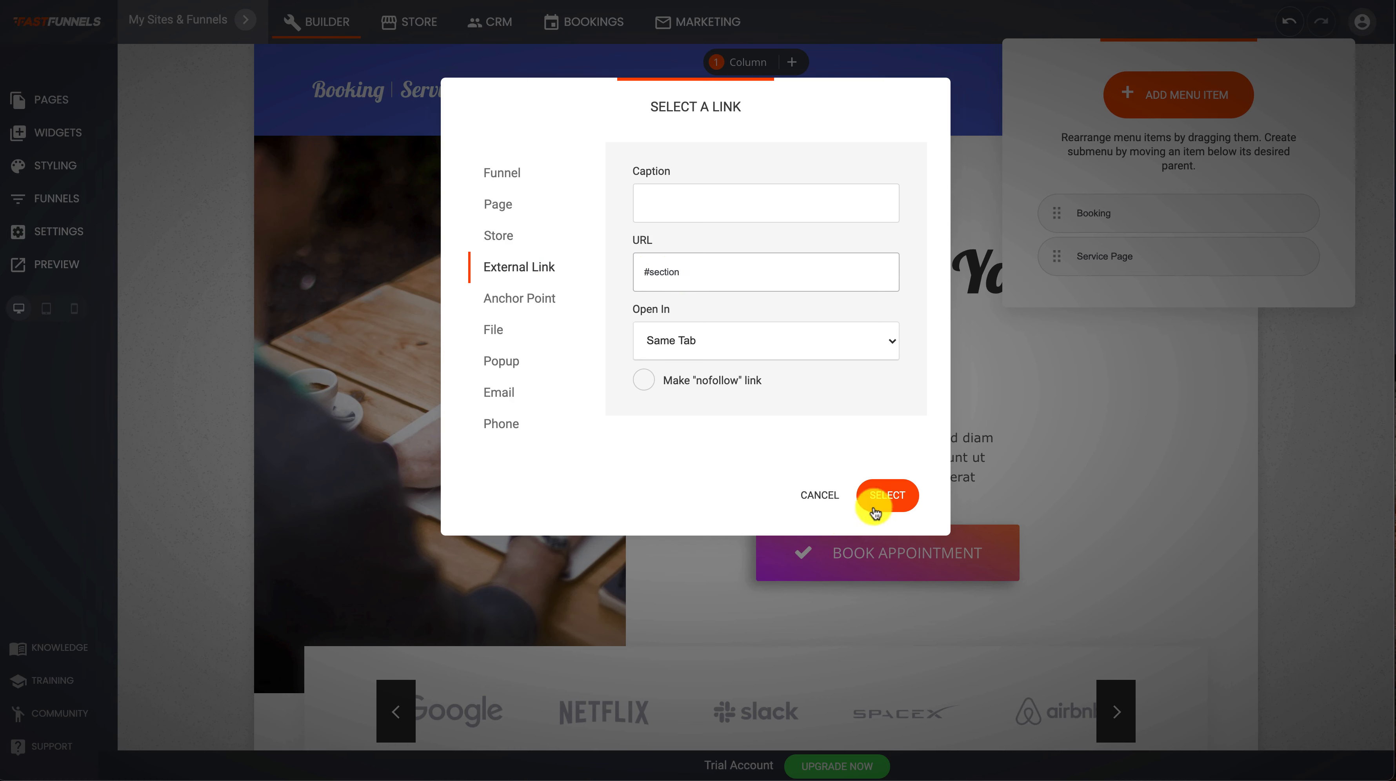
left_click(881, 497)
left_click(719, 407)
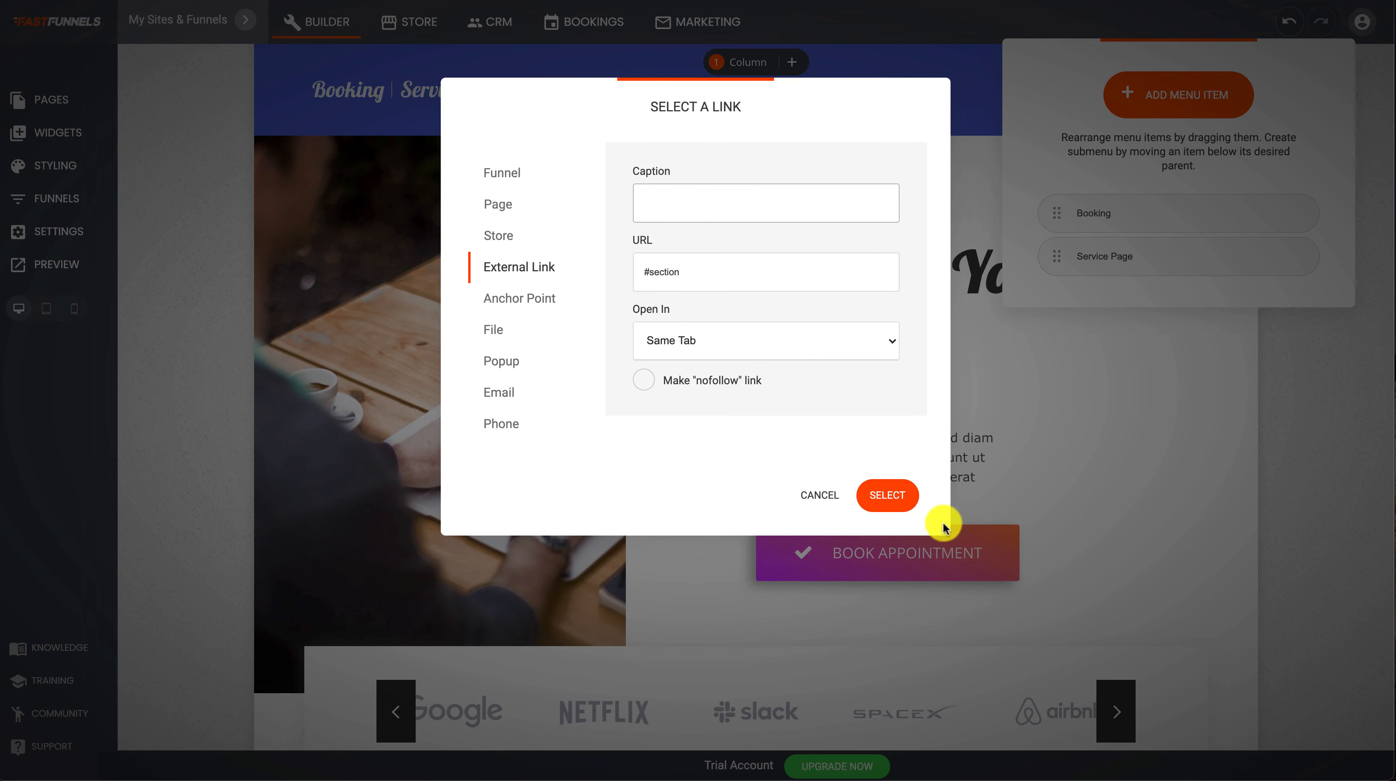
type("ere")
left_click(858, 499)
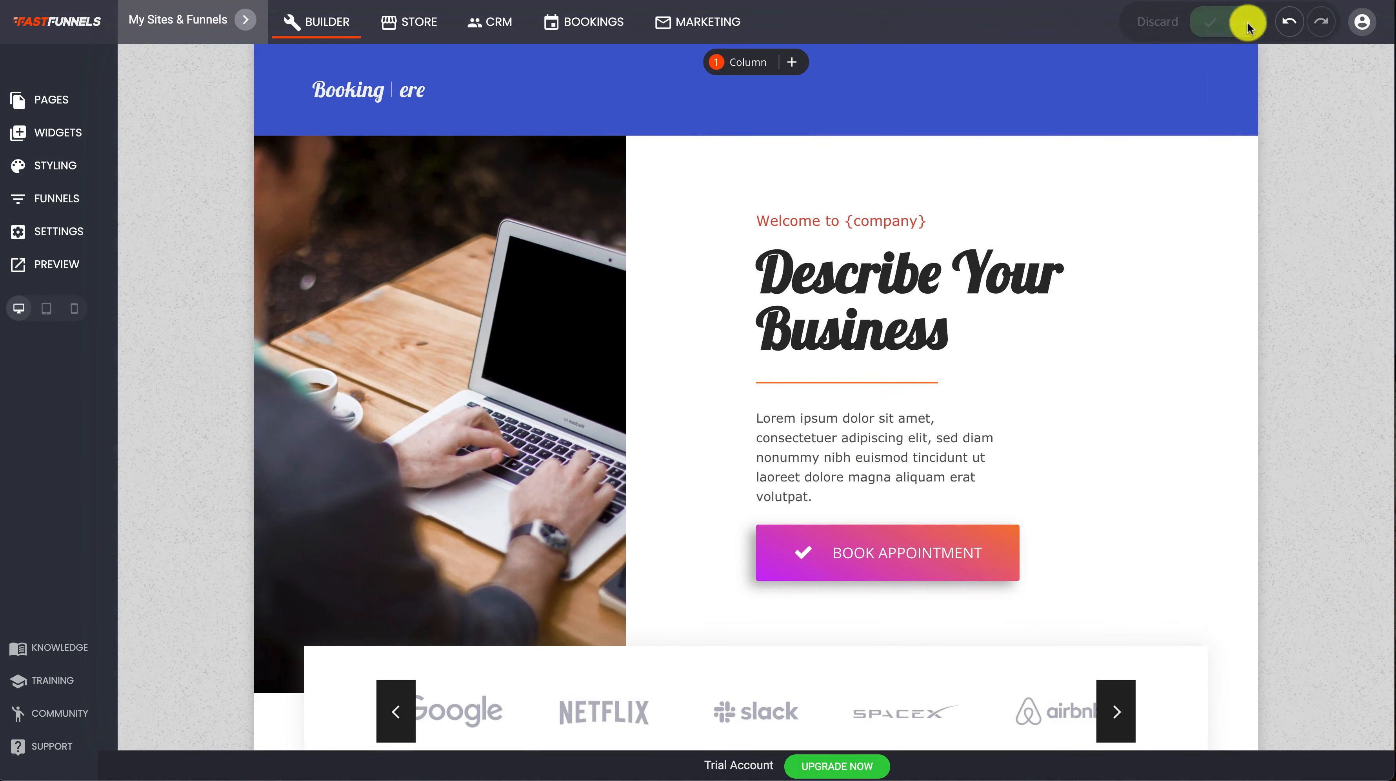
left_click(1229, 22)
Preview the landing page, look through its sections and header menu, and close the preview
left_click(51, 268)
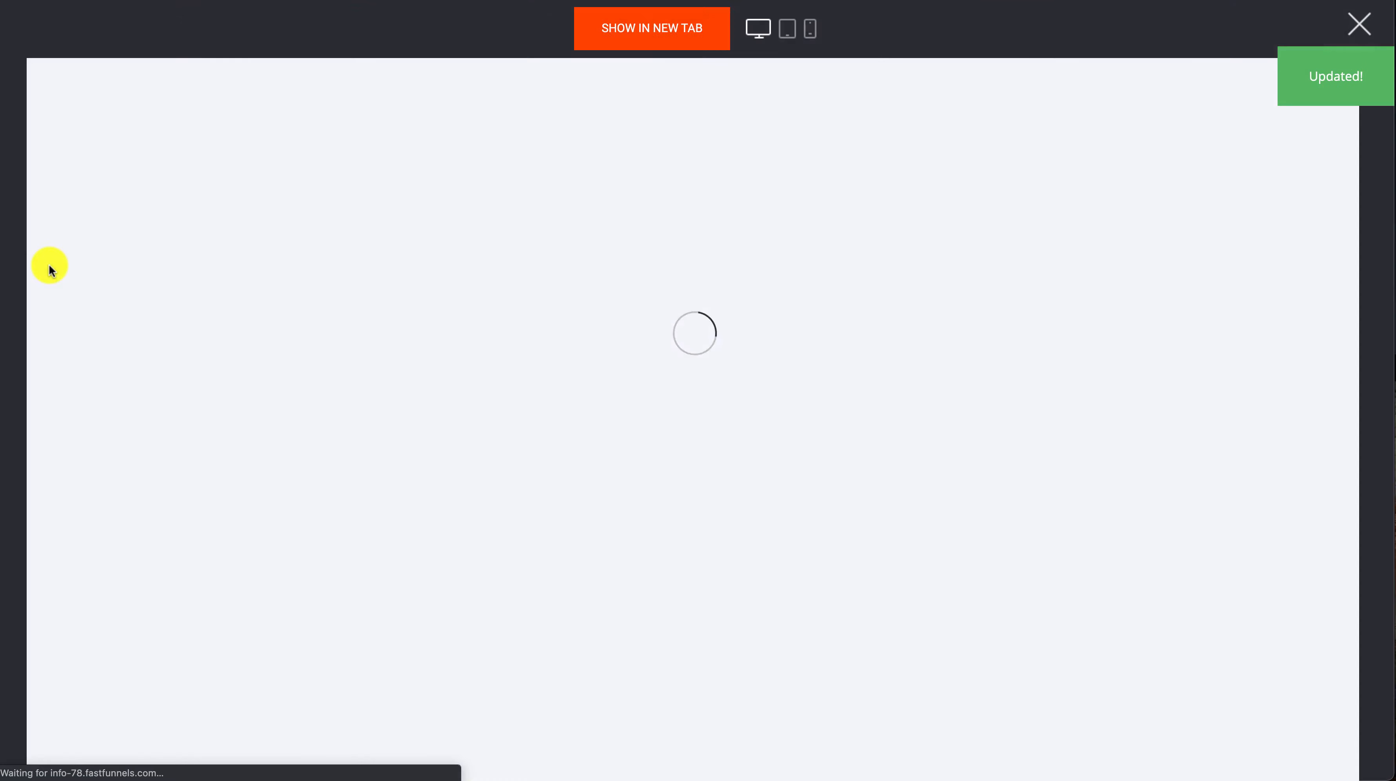
scroll(357, 112, "down", 15)
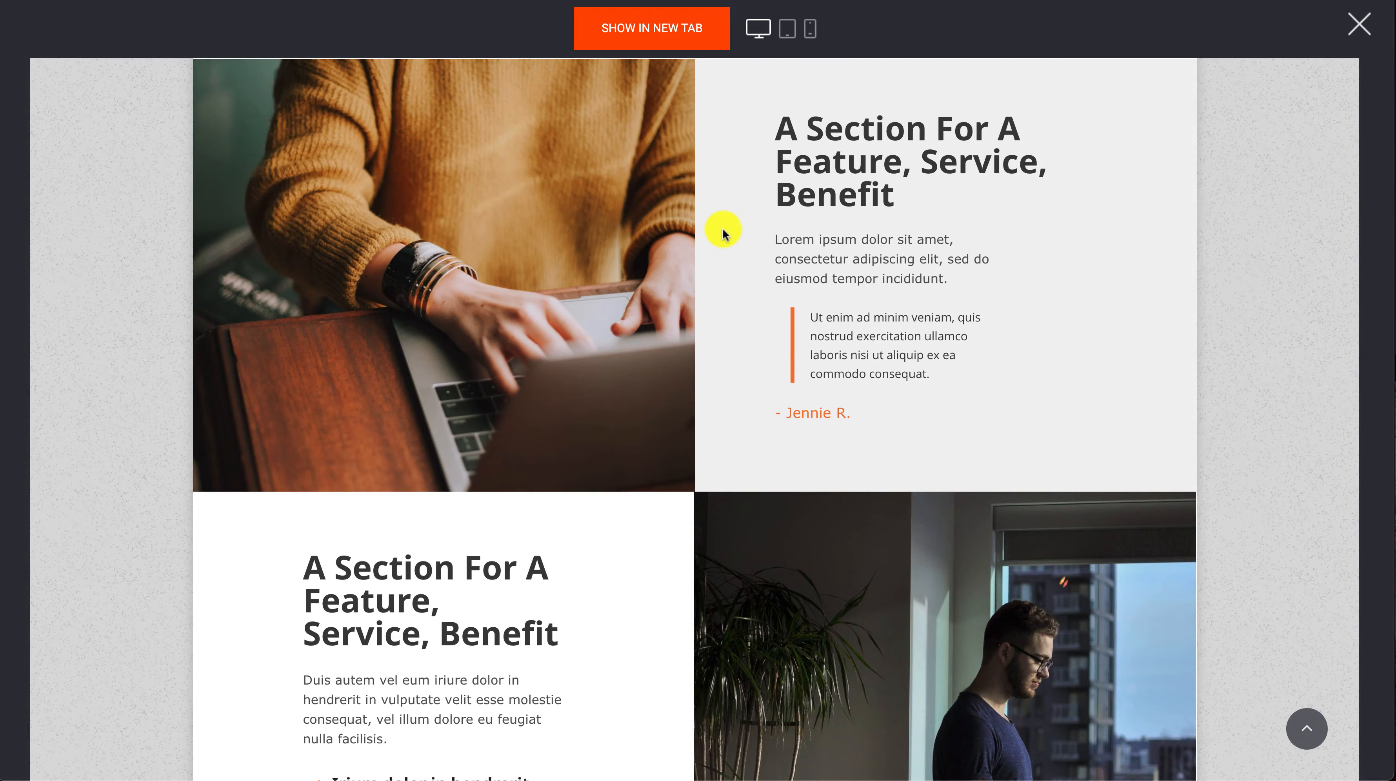
scroll(722, 228, "up", 15)
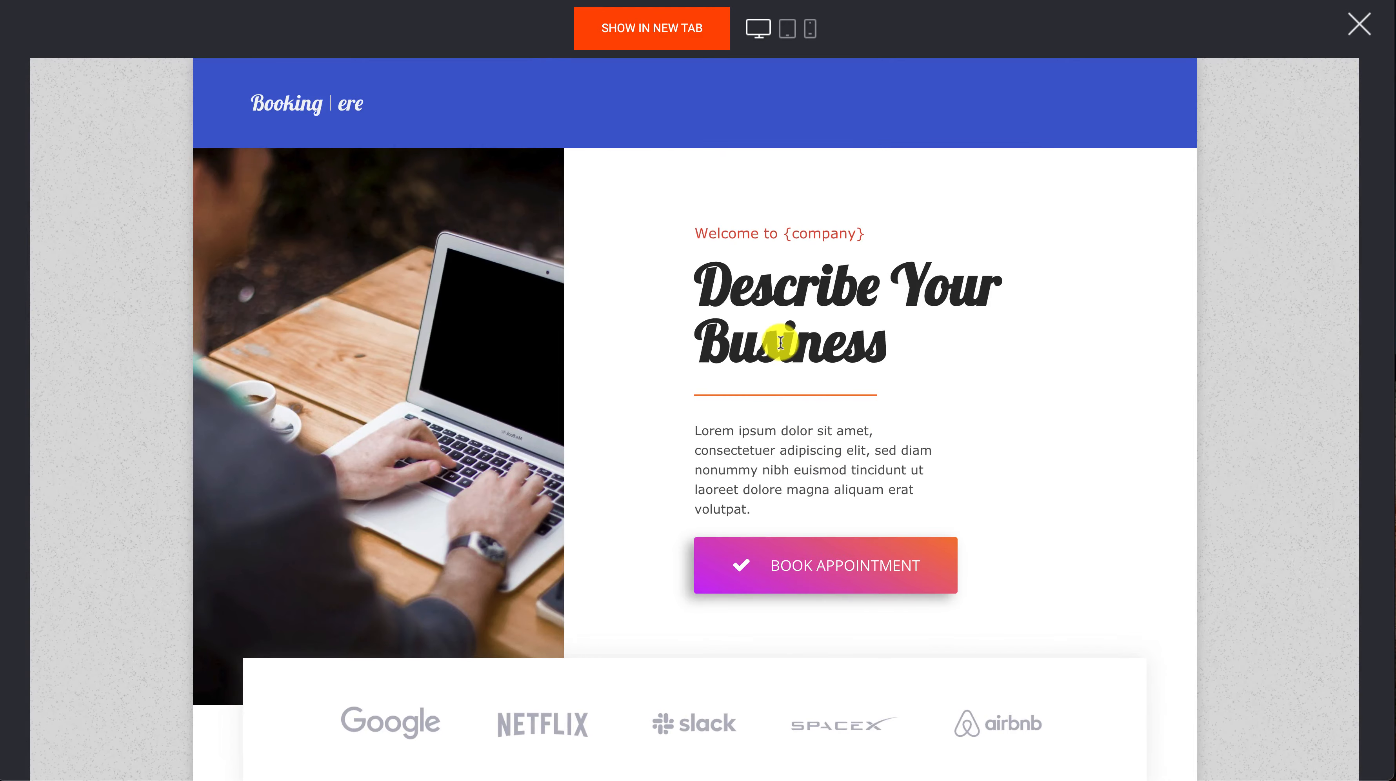
scroll(780, 343, "down", 20)
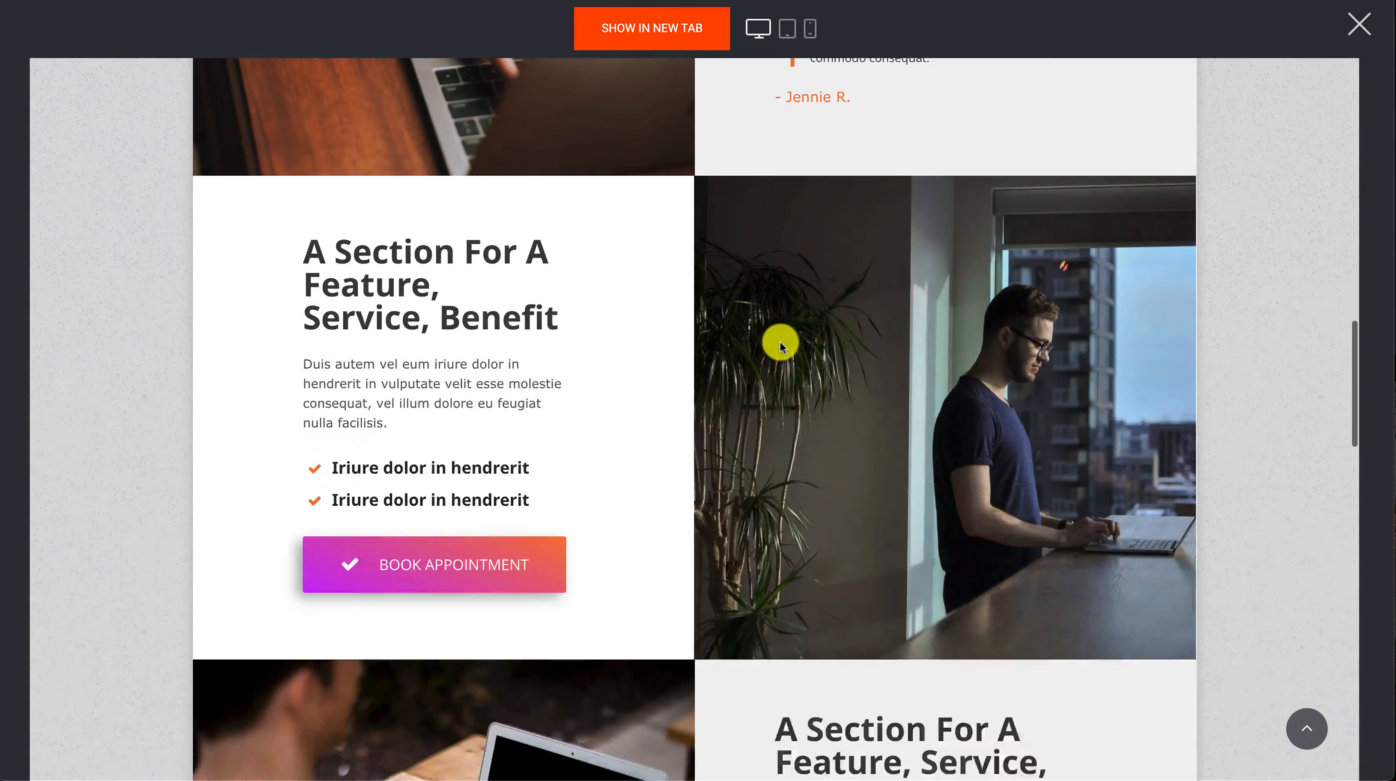
scroll(782, 346, "down", 20)
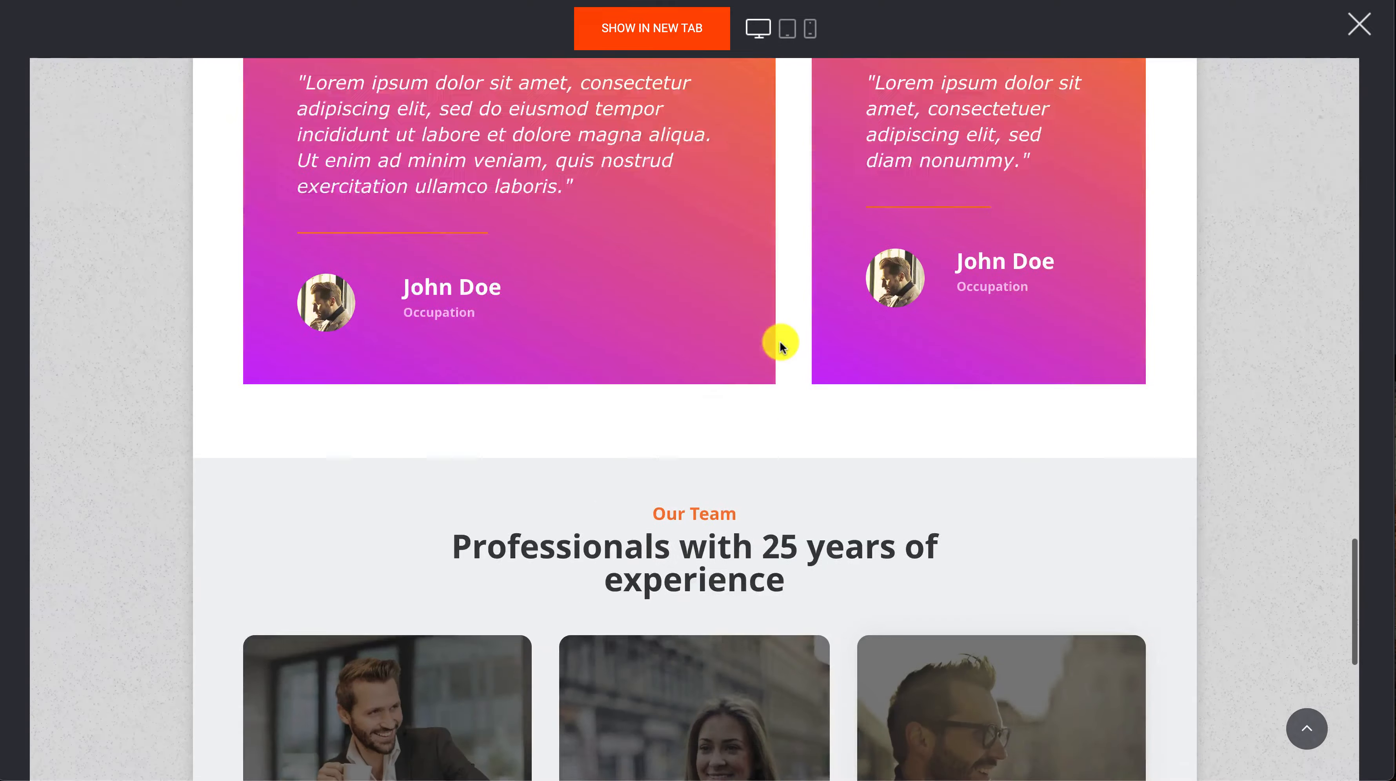
scroll(781, 346, "down", 7)
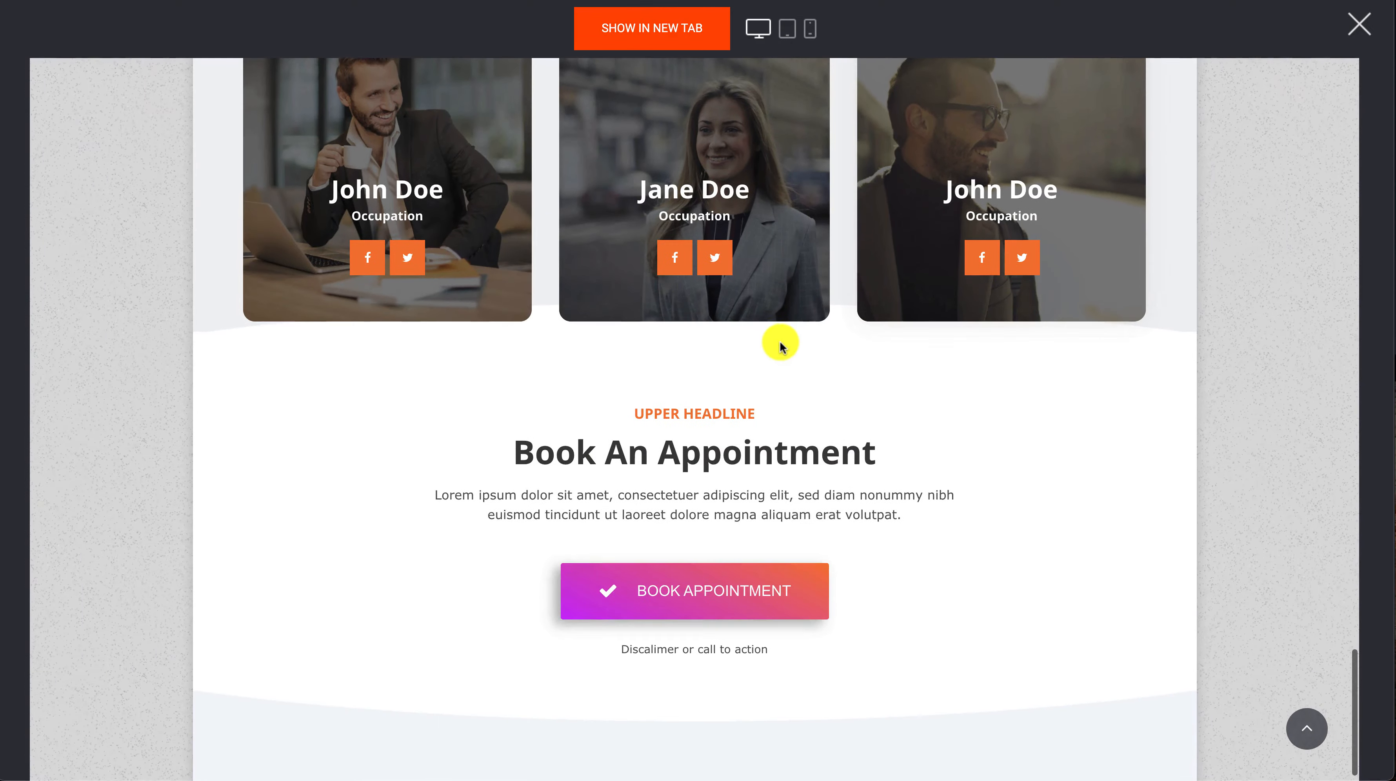
scroll(782, 346, "up", 20)
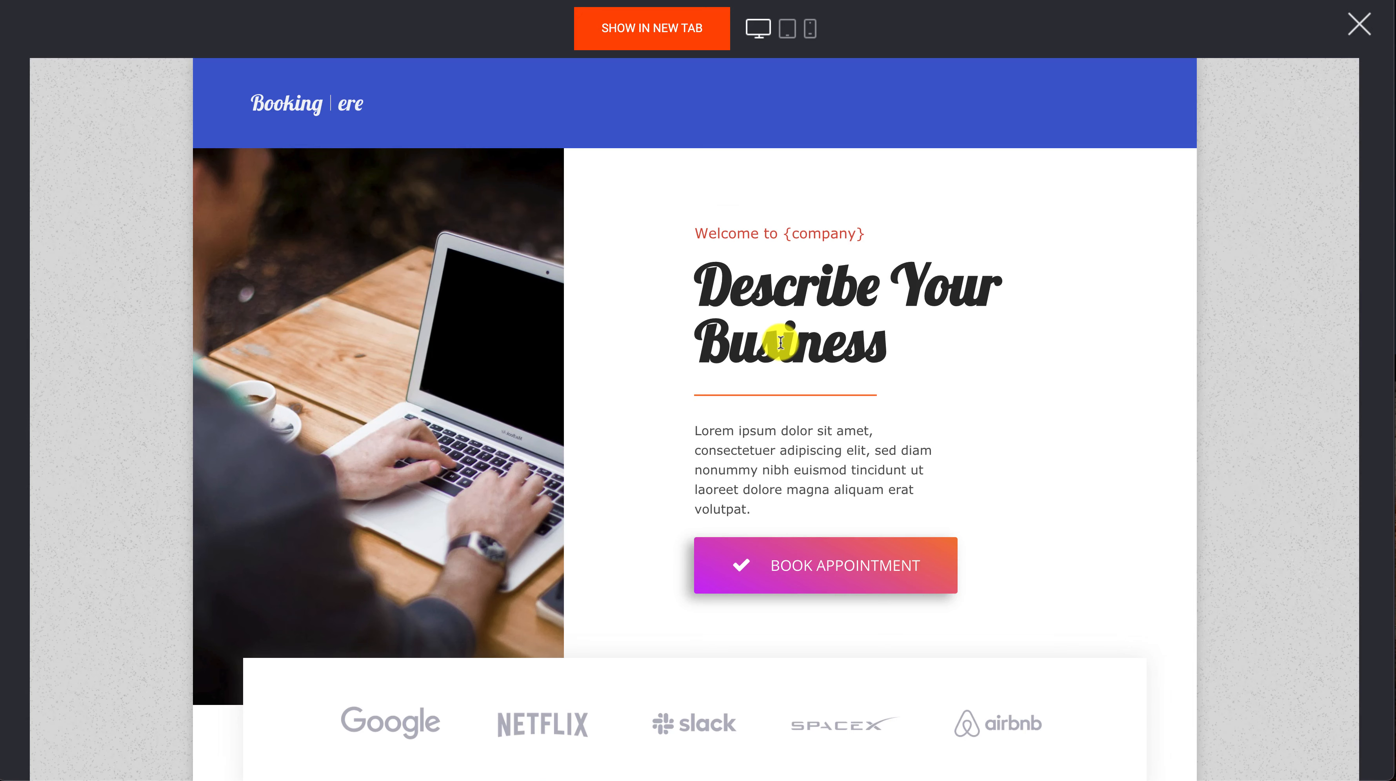
left_click(1361, 25)
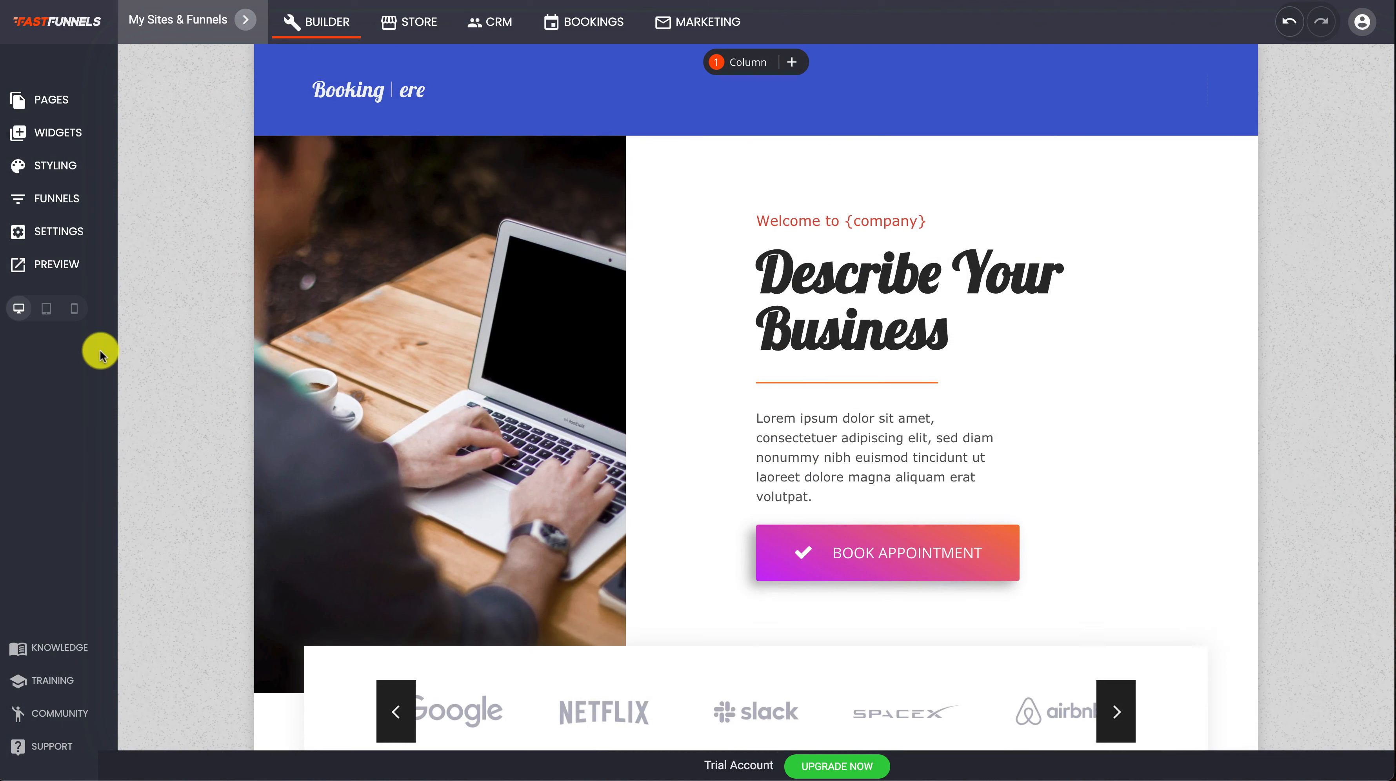
Switch the builder to mobile view, then preview the landing page as mobile and test the ere anchor link in its hamburger menu
left_click(76, 310)
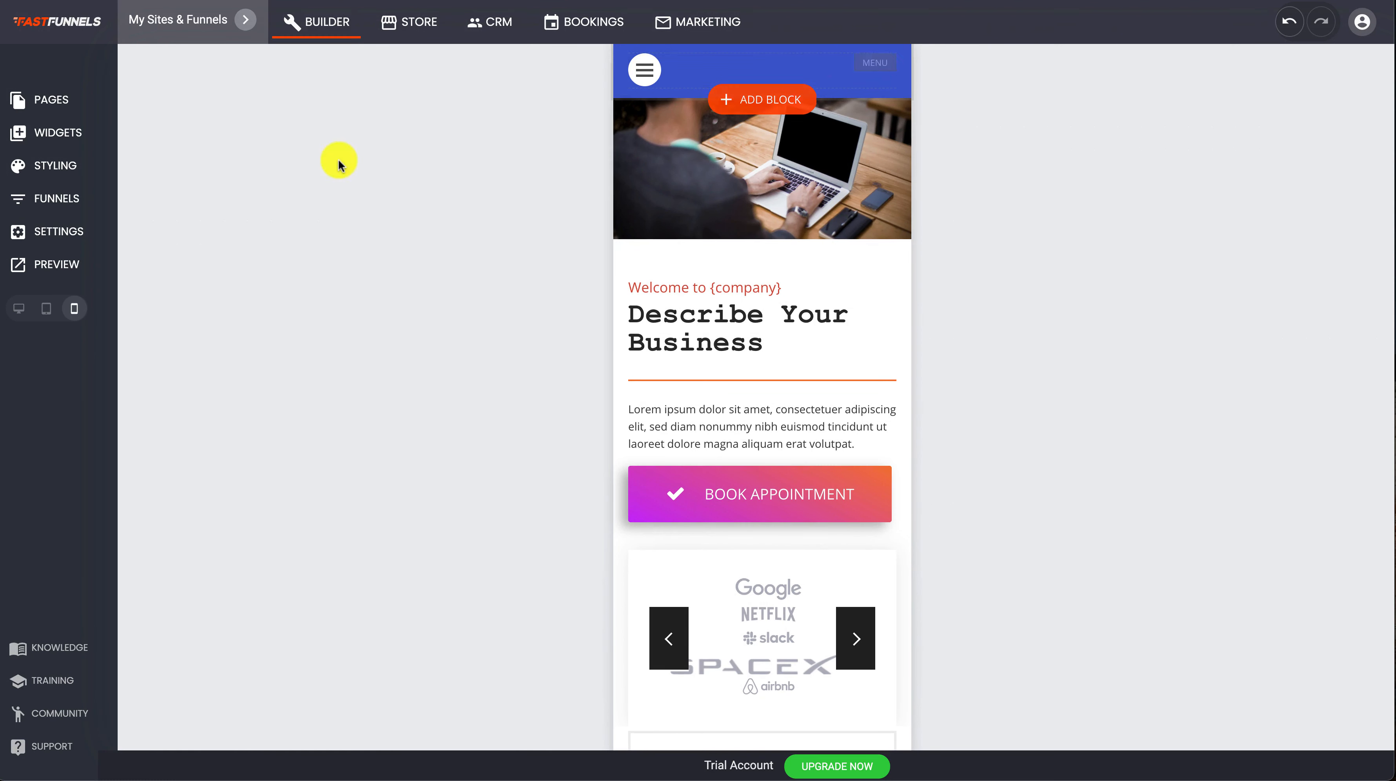
left_click(70, 265)
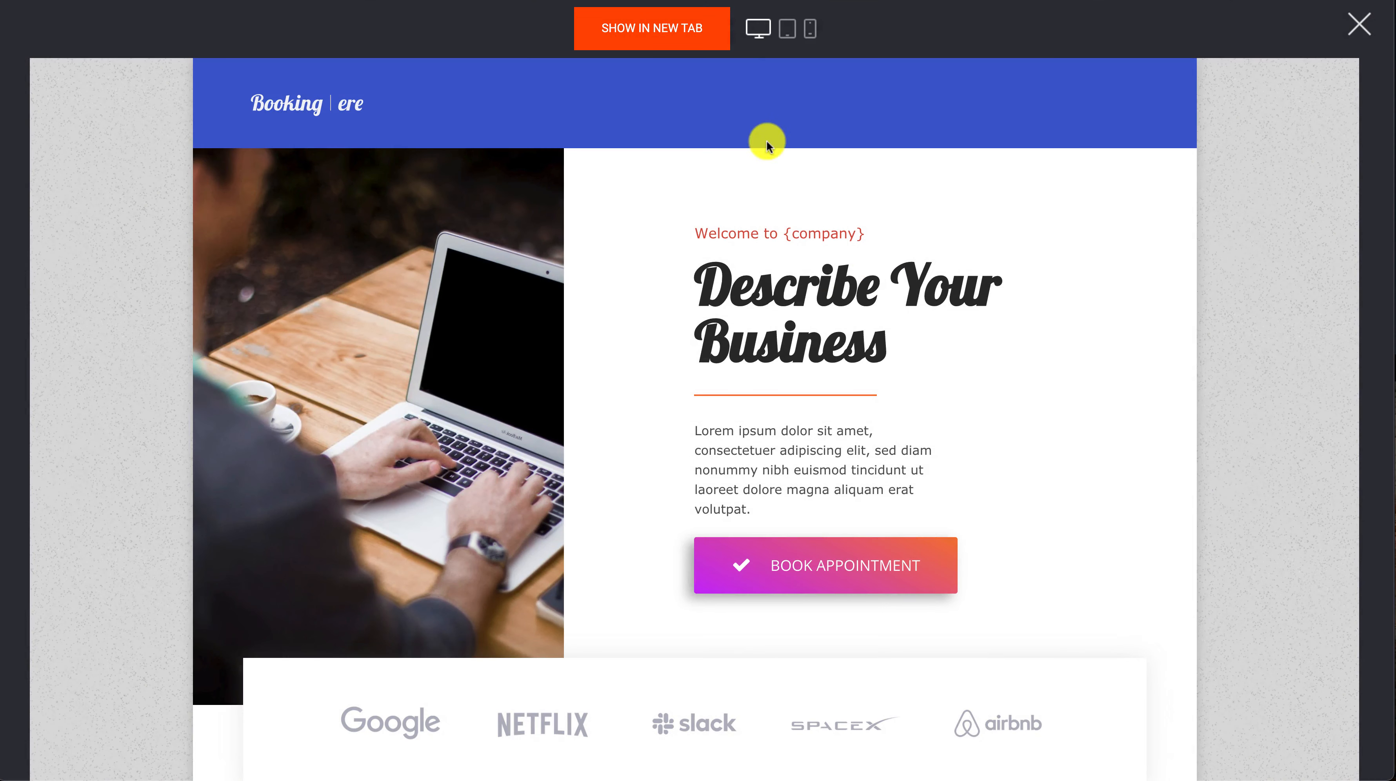
left_click(810, 28)
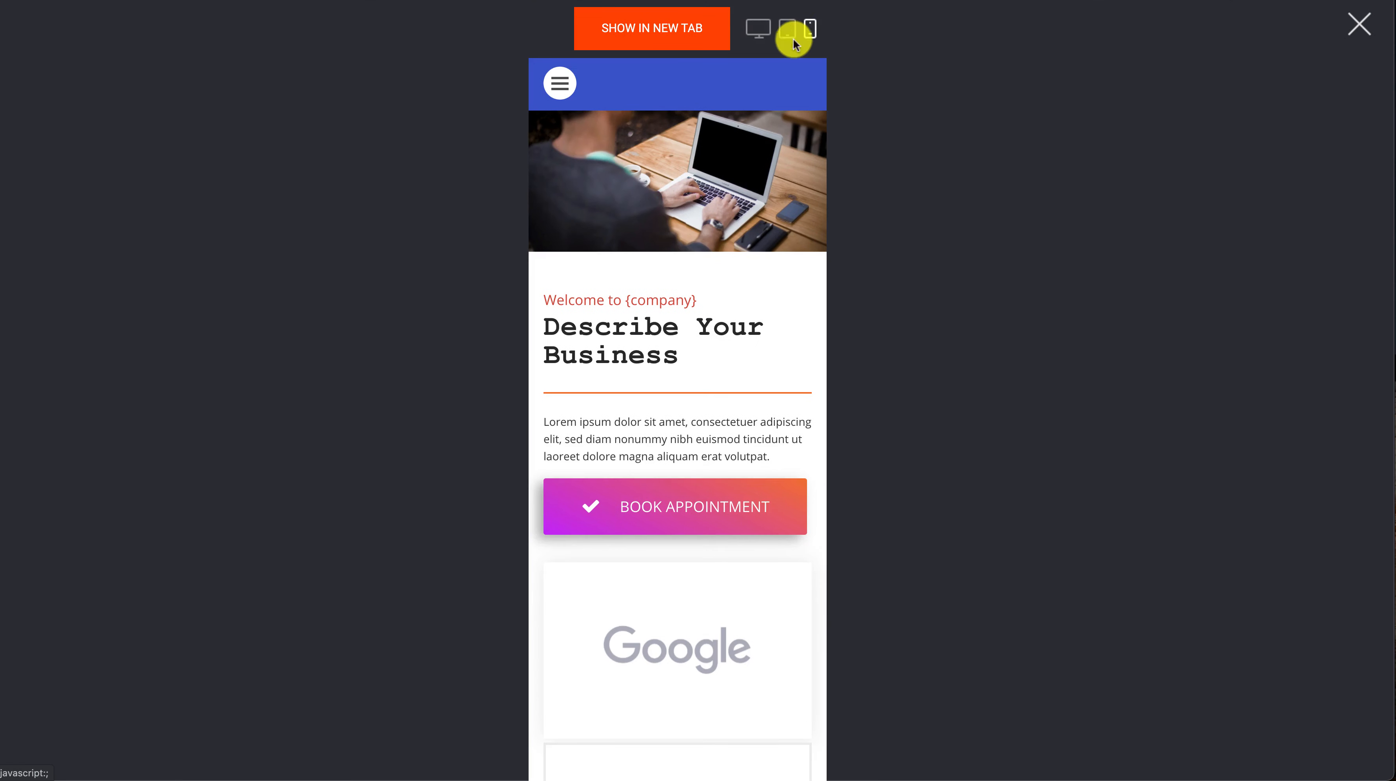
left_click(560, 84)
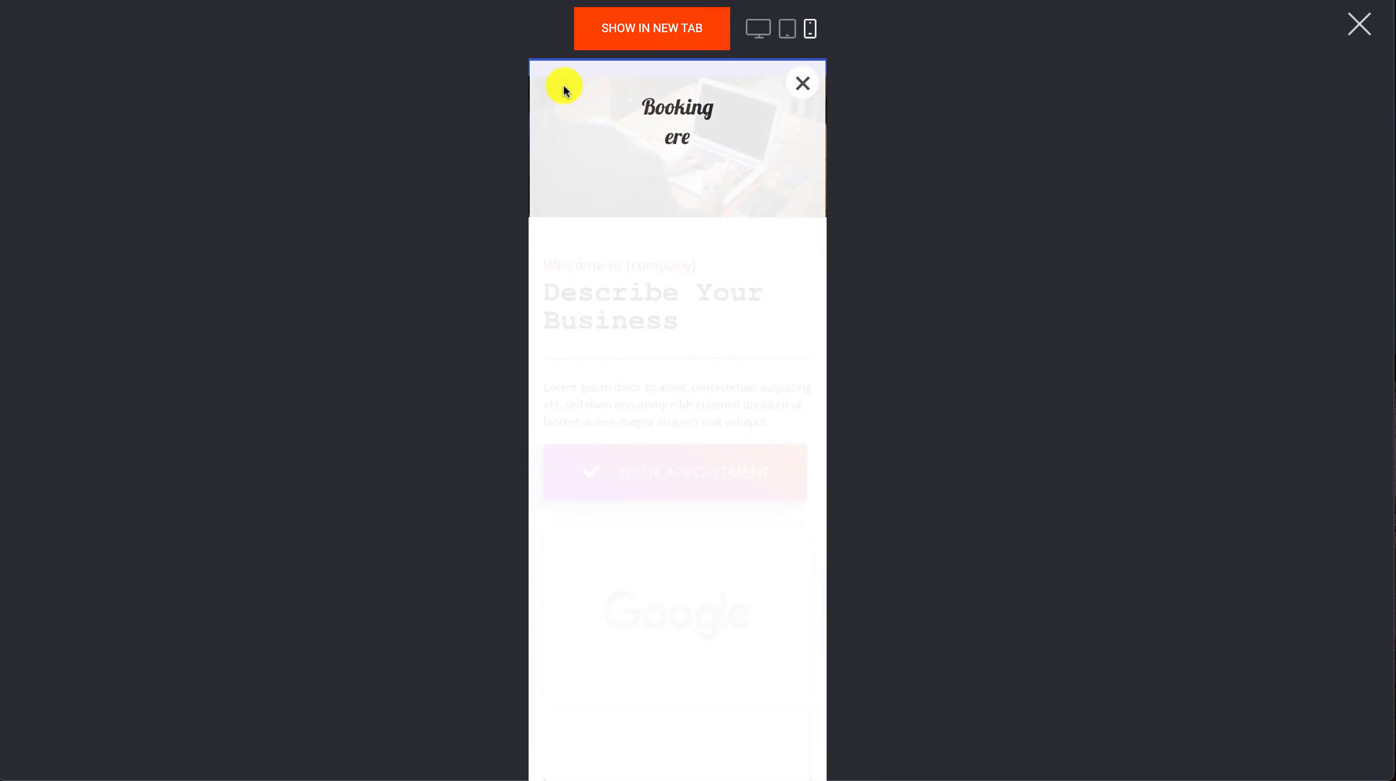
left_click(679, 130)
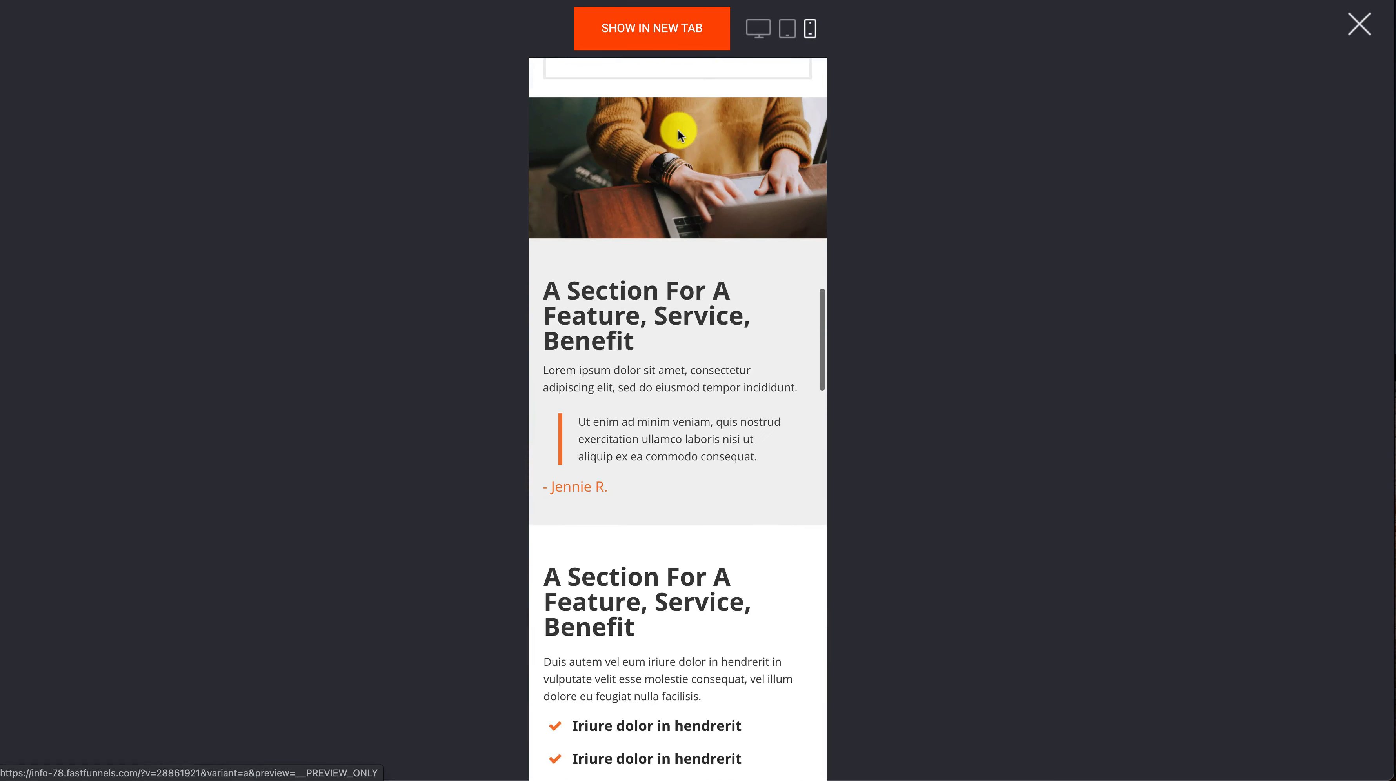
scroll(684, 572, "up", 15)
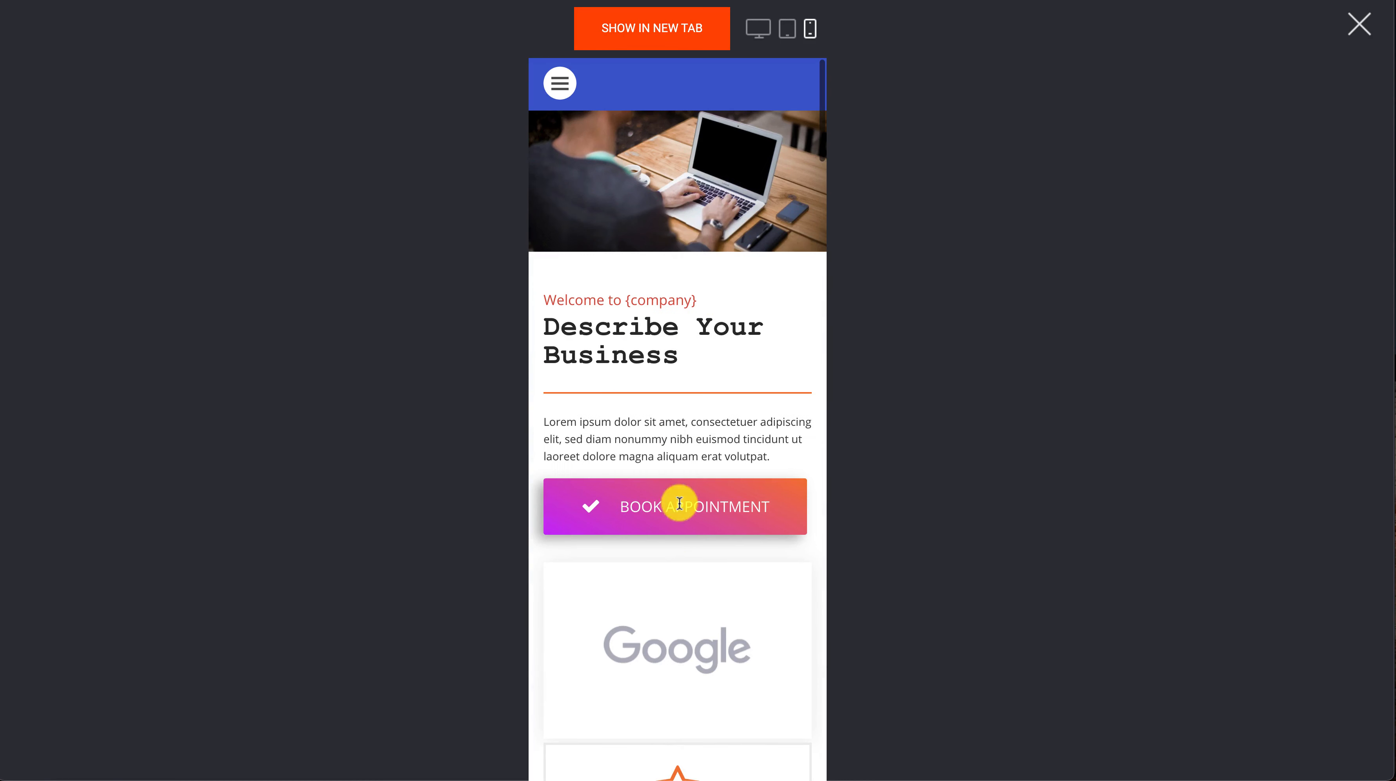
Check the header menu in the desktop preview, close the preview, and return the builder to desktop view
left_click(756, 30)
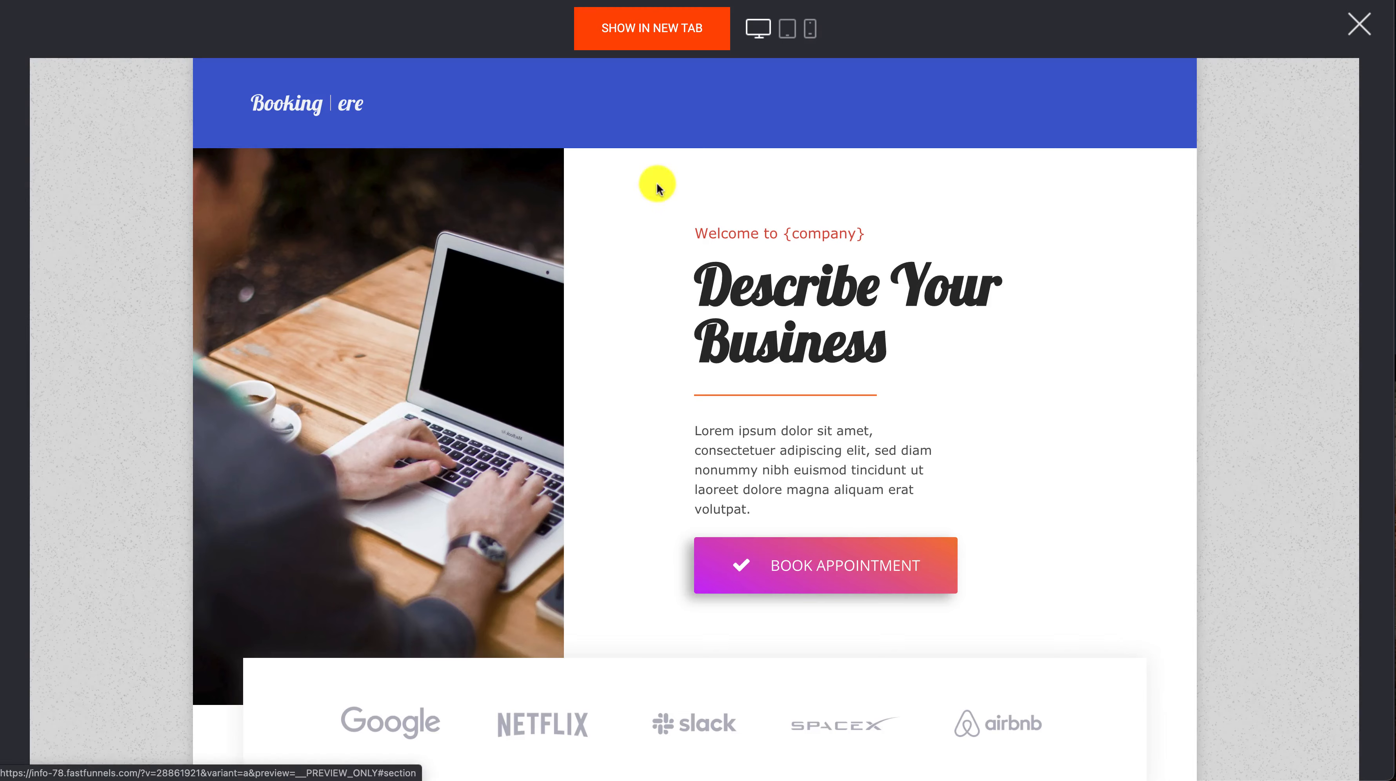
left_click(1359, 30)
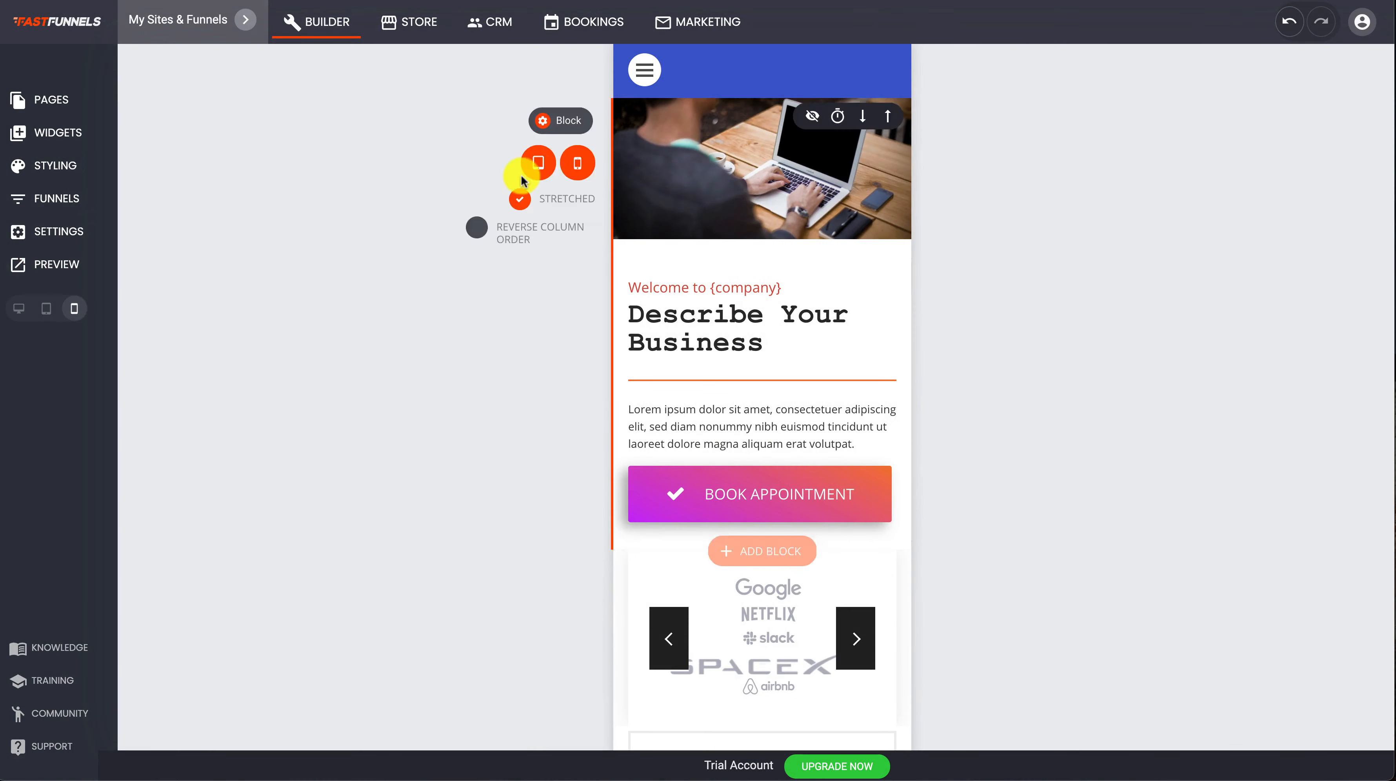
left_click(18, 313)
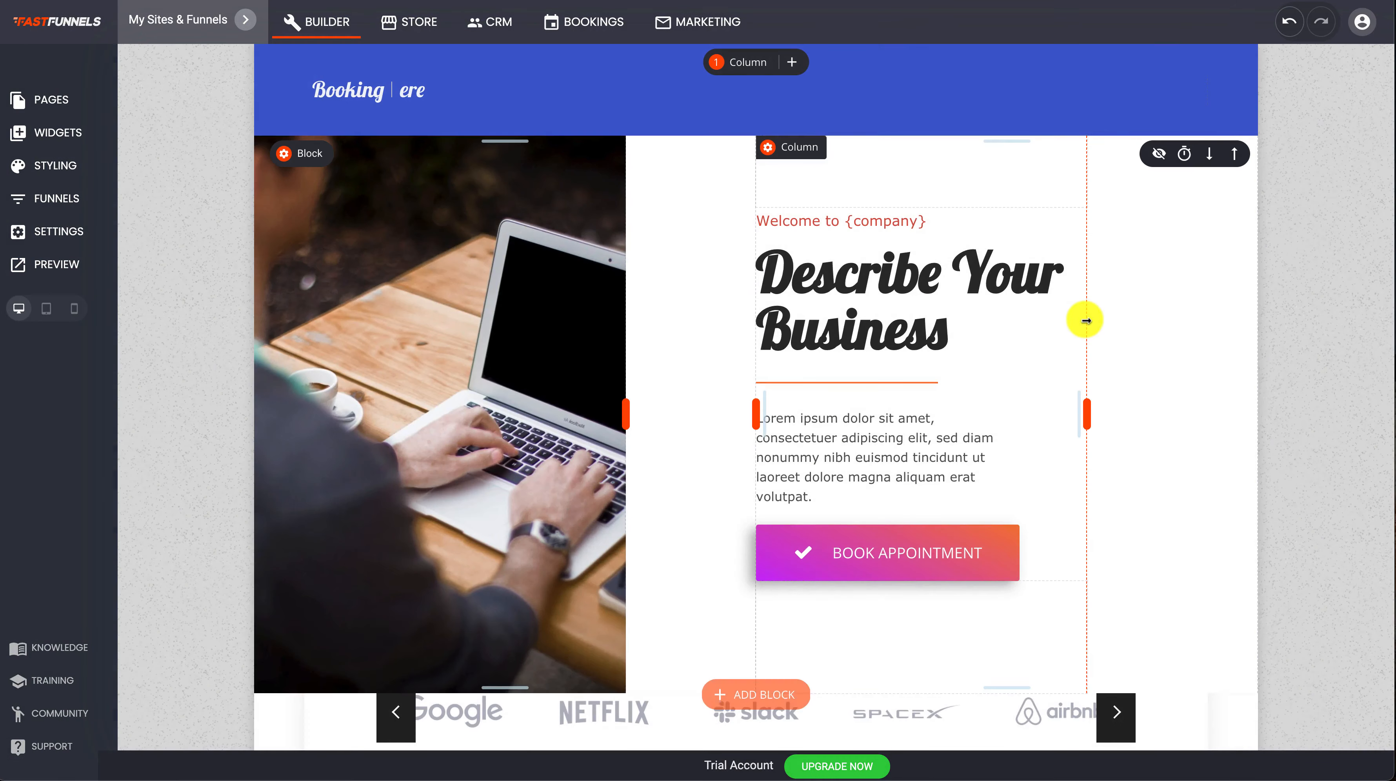